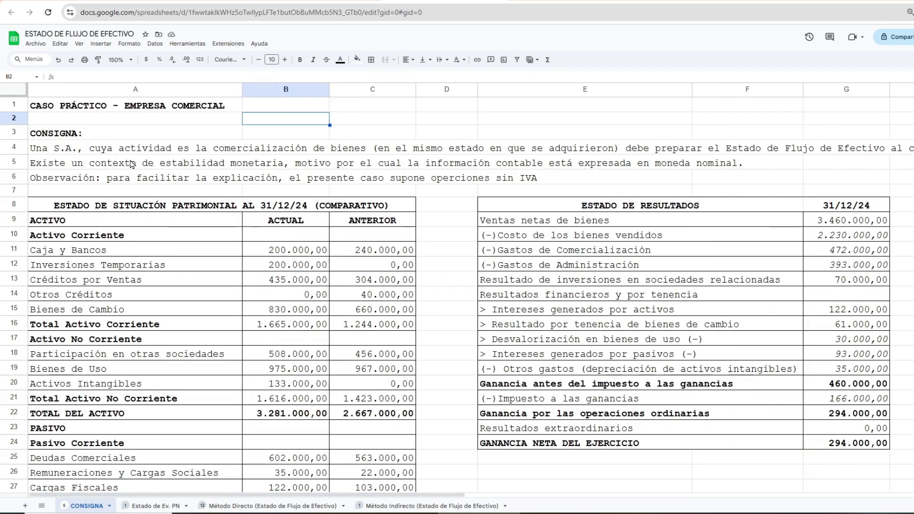
Read the case assumptions on the CONSIGNA sheet and skim the financial statements and complementary notes below
click(53, 167)
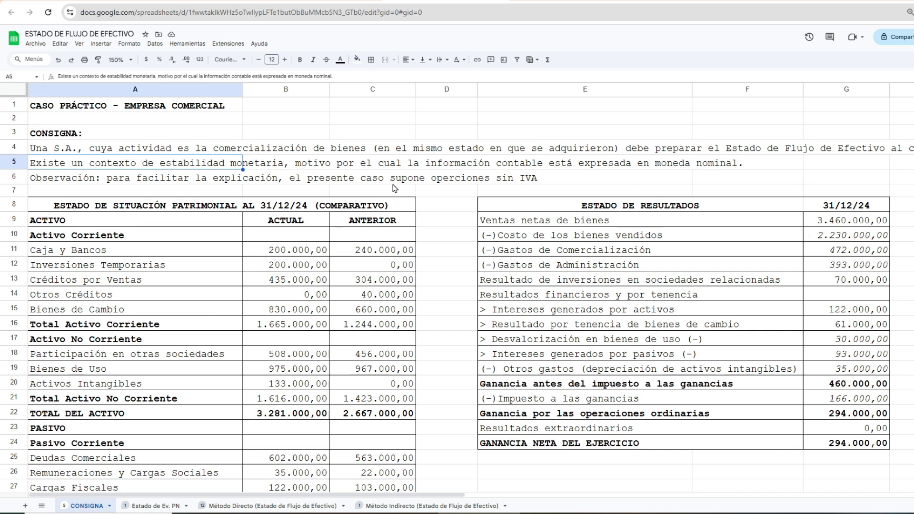
click(446, 250)
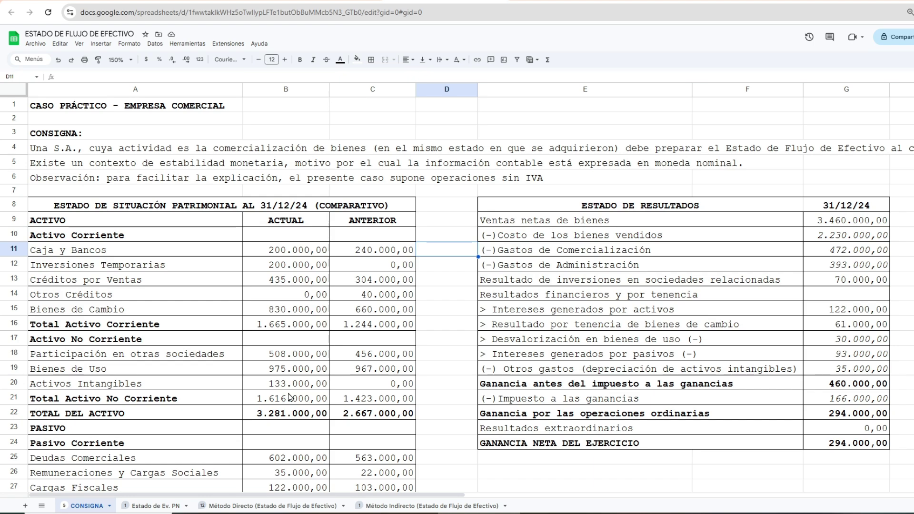
scroll(327, 324, down, 3)
scroll(357, 316, up, 3)
scroll(383, 308, down, 20)
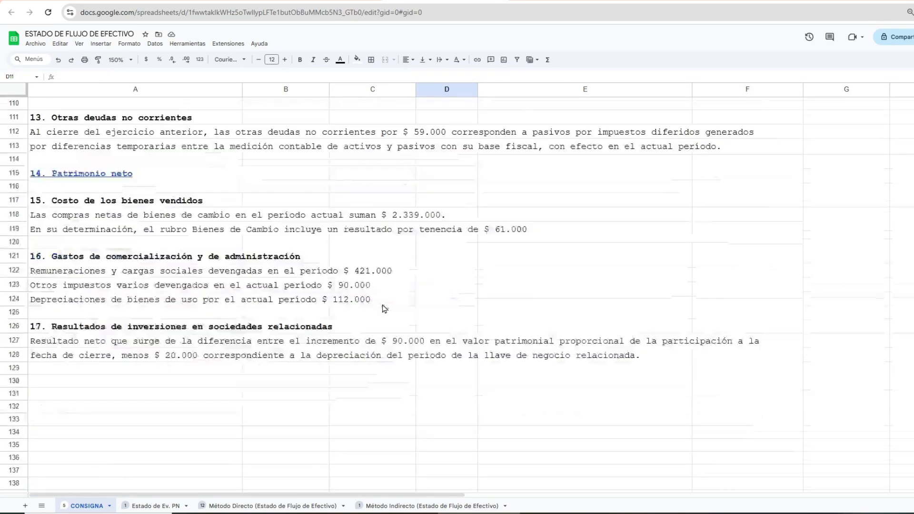
scroll(383, 309, up, 10)
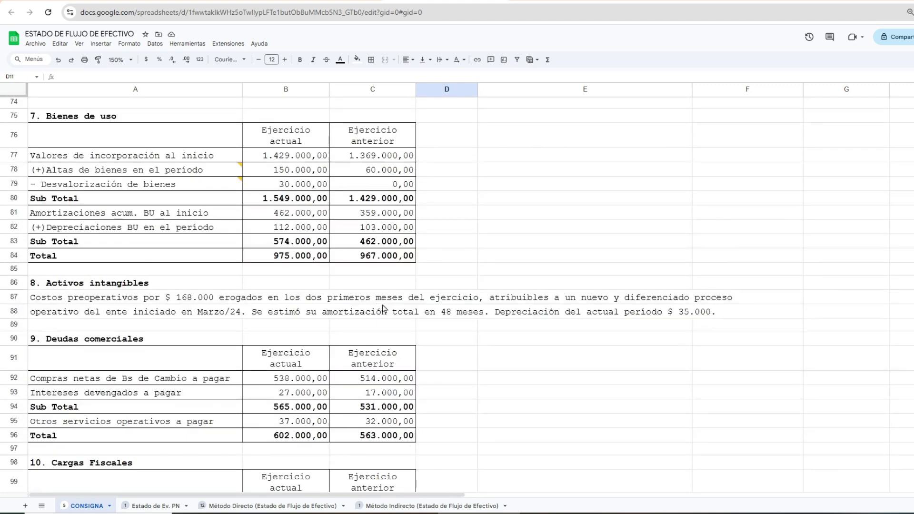
scroll(383, 308, up, 4)
scroll(383, 309, up, 15)
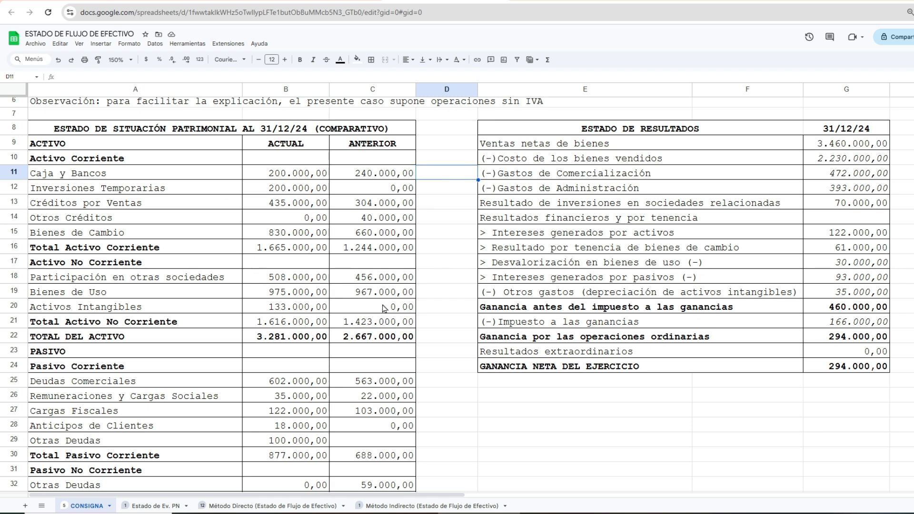
Examine the comparative balance sheet's heading, its ACTUAL and ANTERIOR columns, and the prior-year Caja y Bancos amount
click(125, 133)
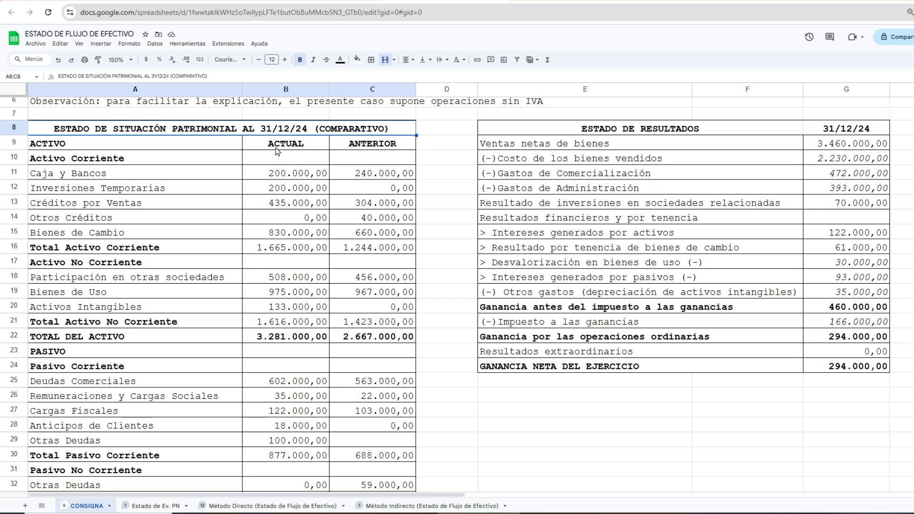
drag(268, 145, 275, 412)
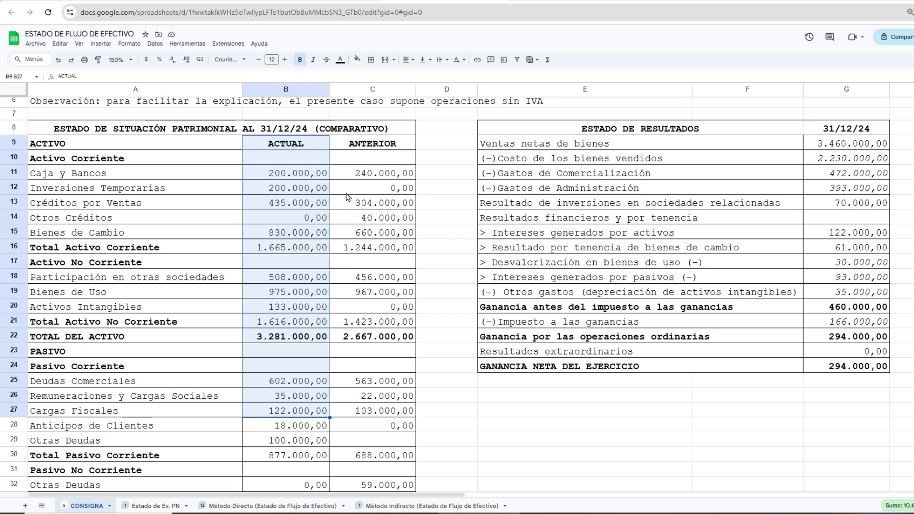
click(358, 148)
click(362, 174)
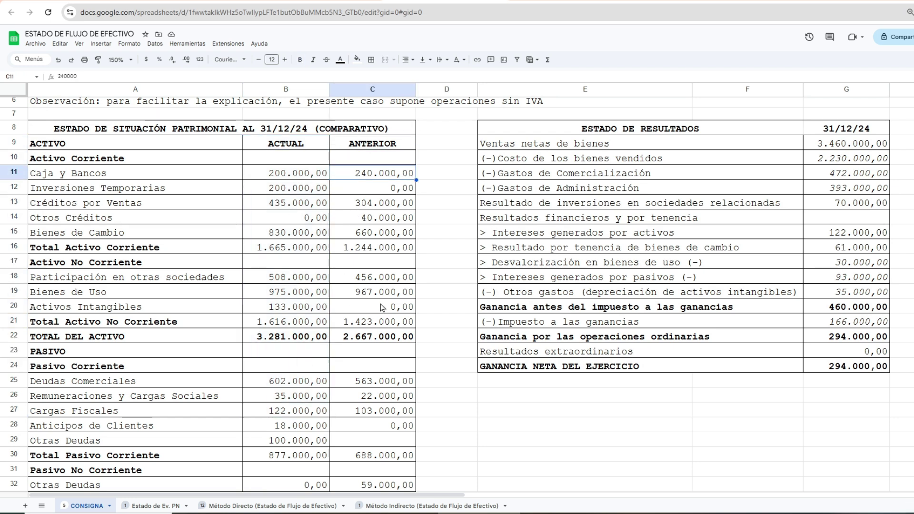
Review the liabilities, equity and complementary information notes on the CONSIGNA sheet, returning to the case introduction
scroll(322, 390, down, 5)
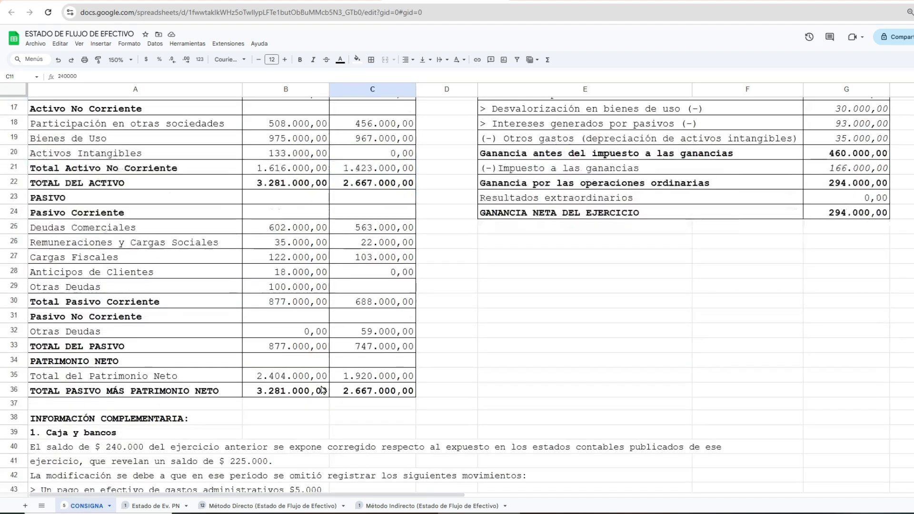
scroll(322, 389, up, 4)
scroll(323, 390, down, 7)
scroll(322, 390, down, 18)
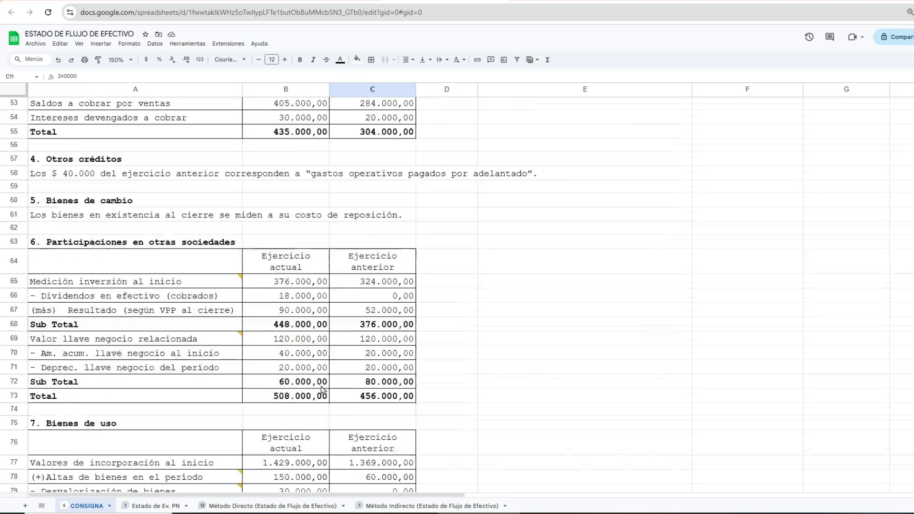
scroll(322, 390, down, 6)
scroll(322, 389, up, 20)
scroll(322, 389, up, 13)
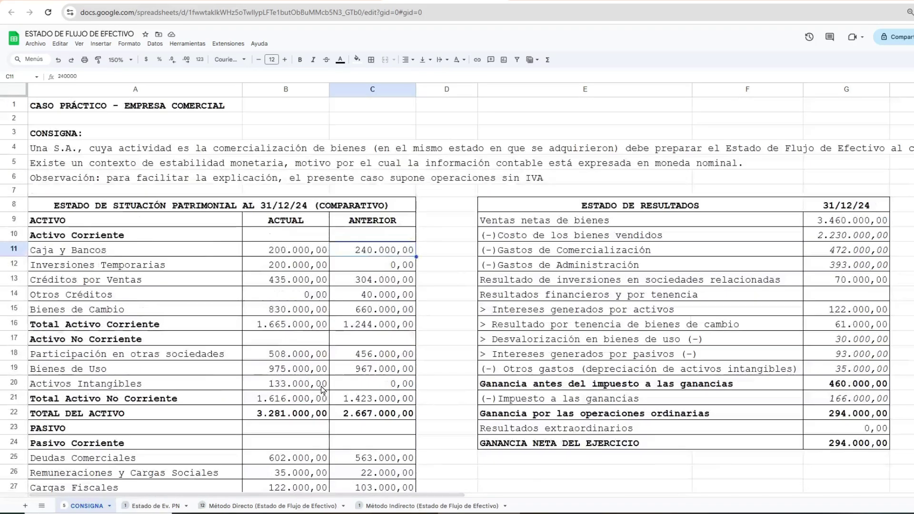
scroll(322, 390, down, 4)
scroll(322, 389, down, 5)
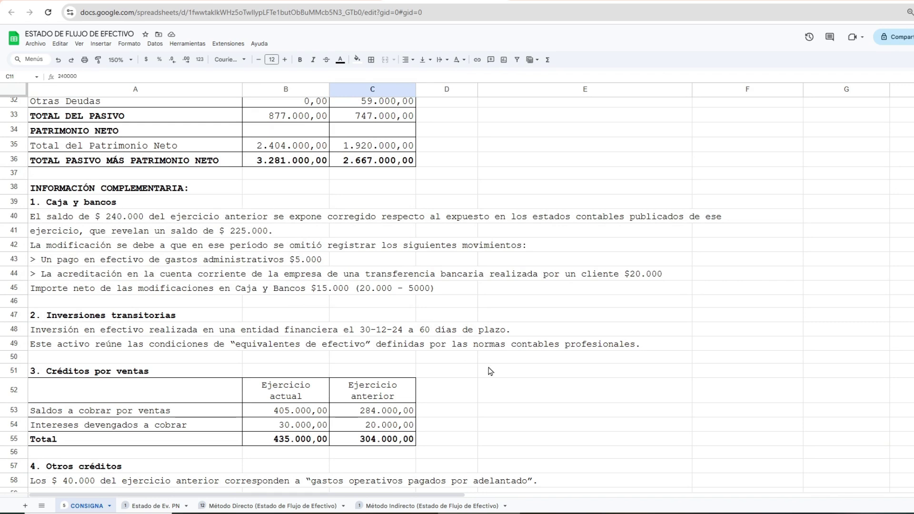
scroll(493, 367, up, 5)
scroll(493, 367, up, 3)
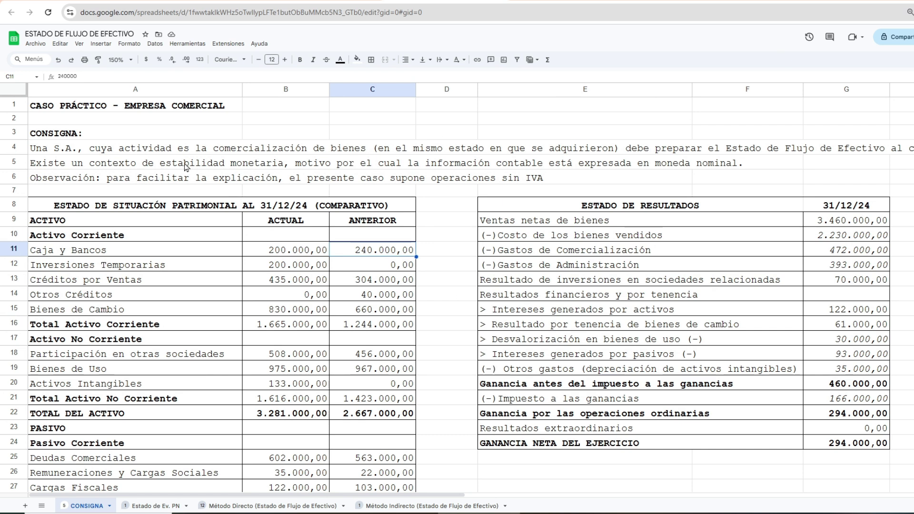
Open the Método Directo sheet and examine its net cash variation section and its causes of variation section
click(245, 507)
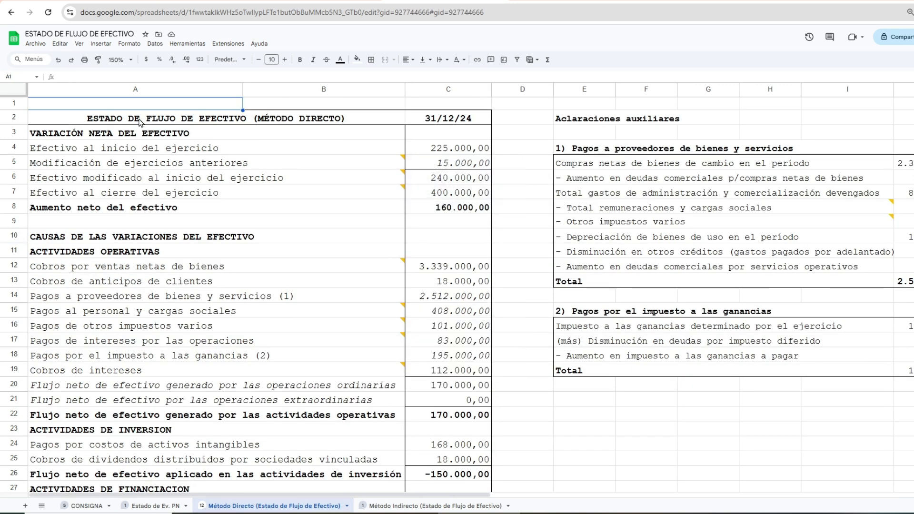
scroll(371, 346, down, 5)
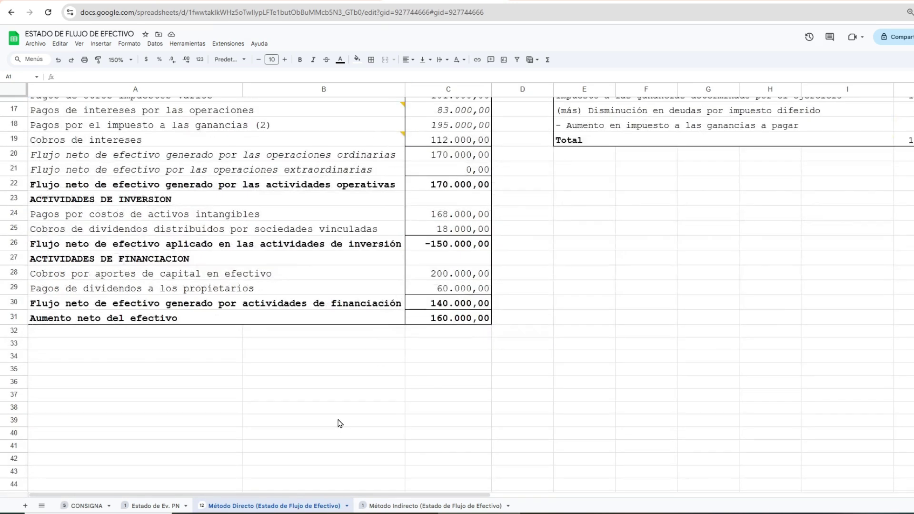
scroll(339, 422, up, 5)
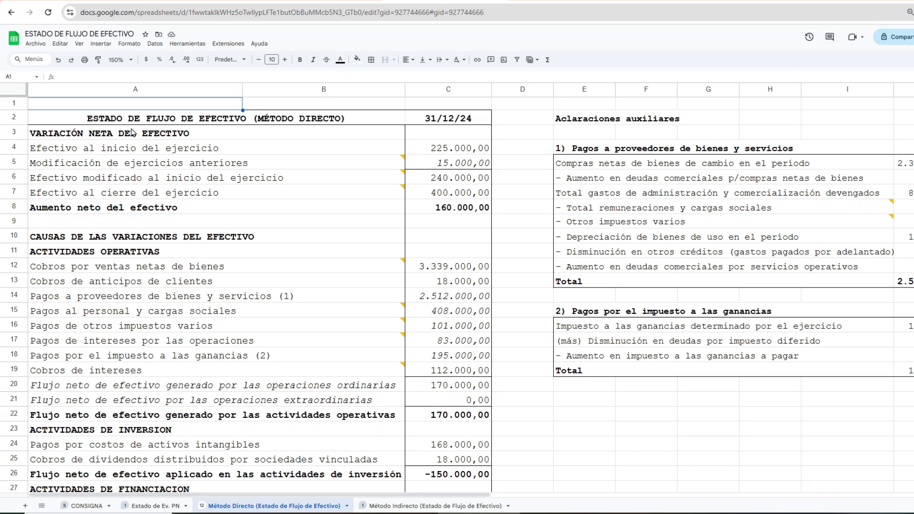
click(38, 138)
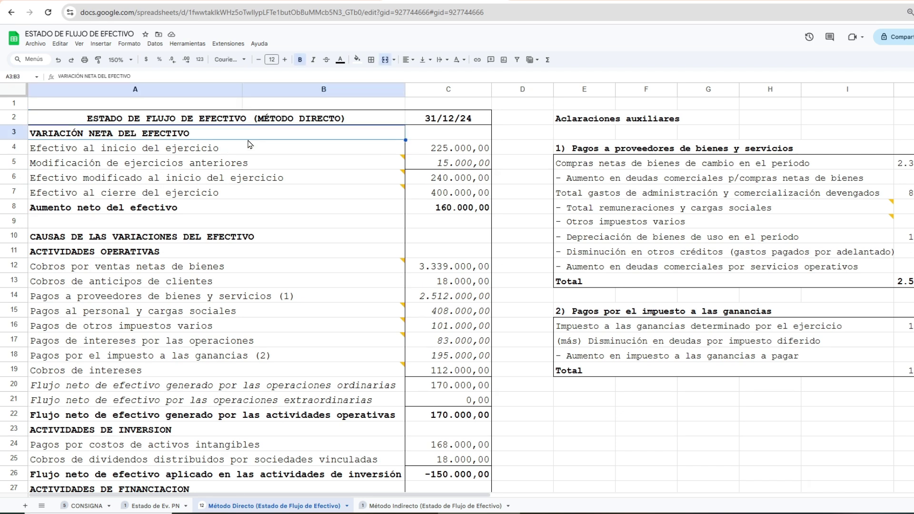
click(53, 241)
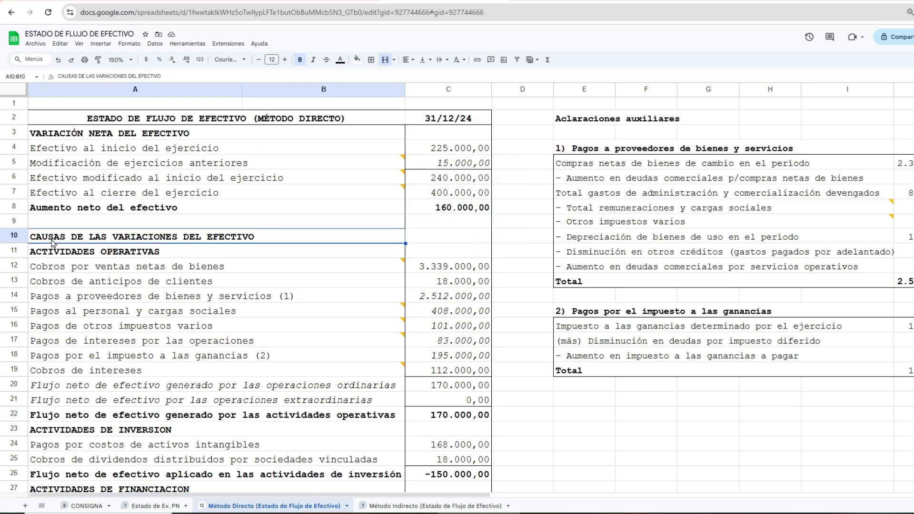
Open the Método Indirecto sheet and examine its net cash variation and causes of variation headings
click(411, 507)
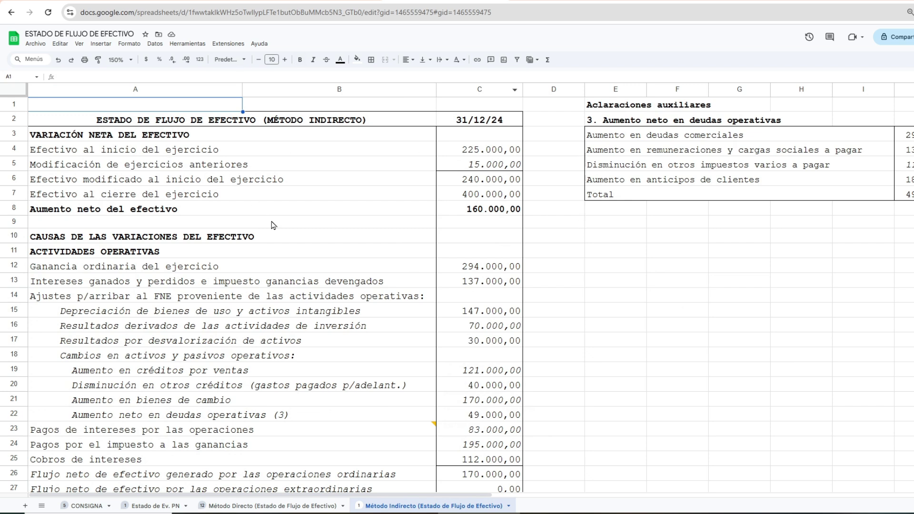
click(73, 137)
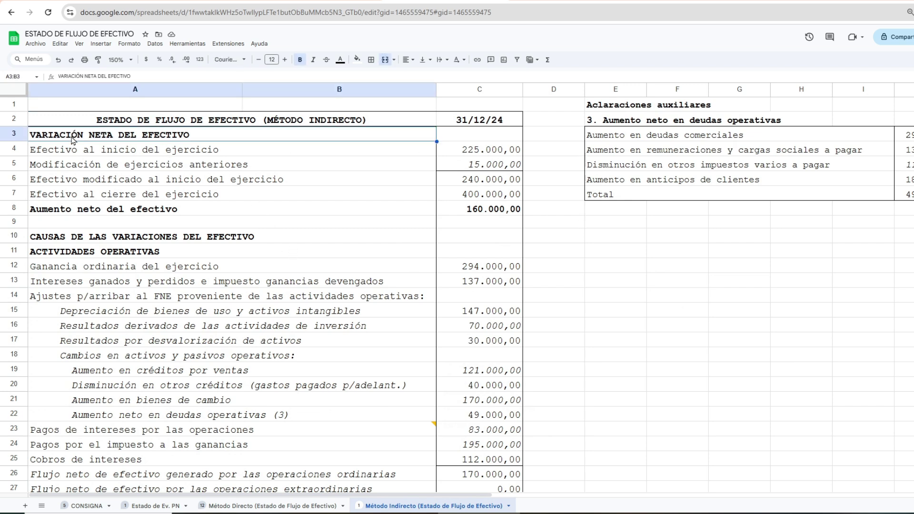
click(82, 241)
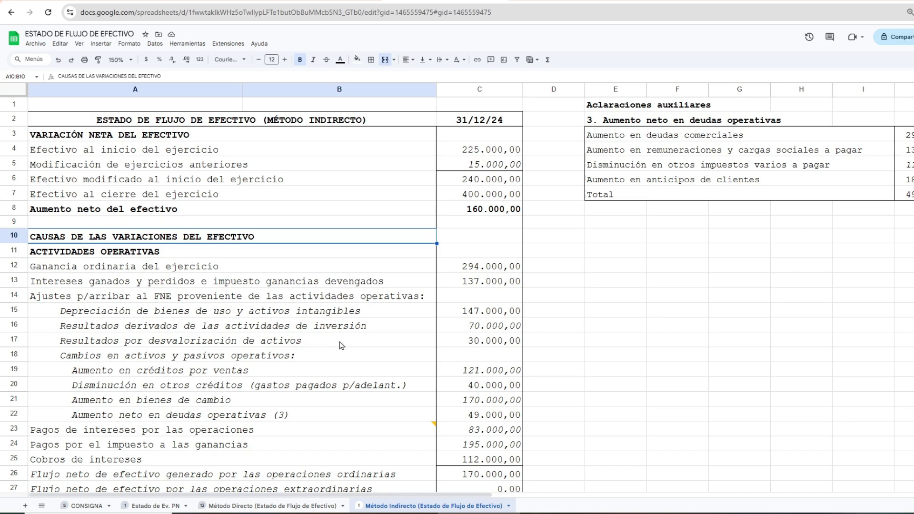
Return to the Método Directo sheet and inspect the amount for Efectivo al inicio del ejercicio in C4
click(274, 505)
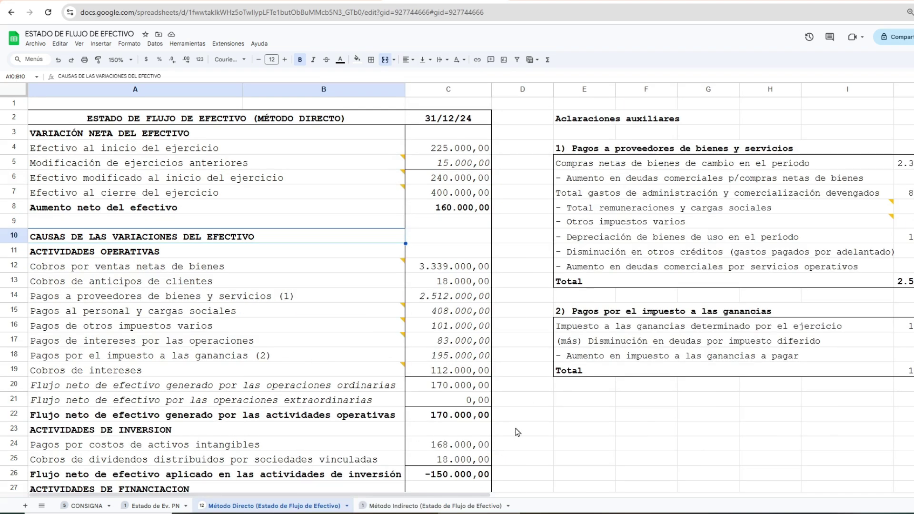
click(172, 150)
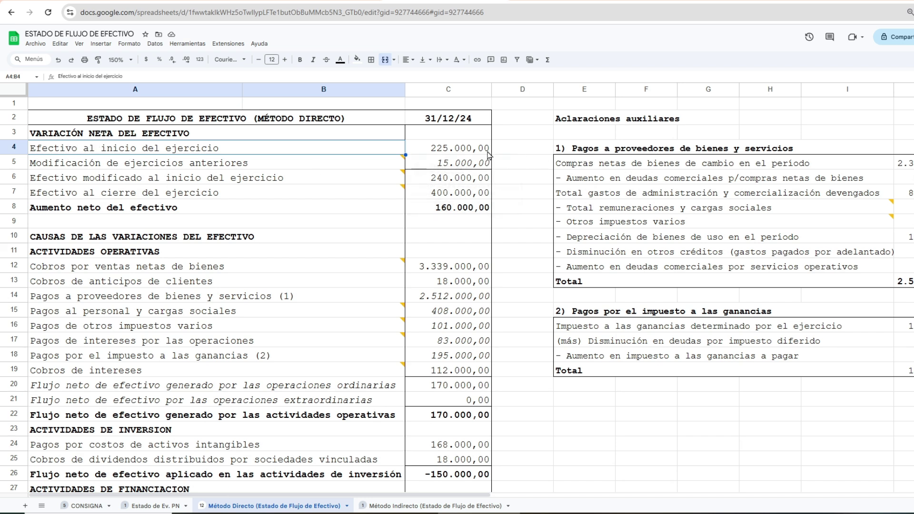
click(471, 153)
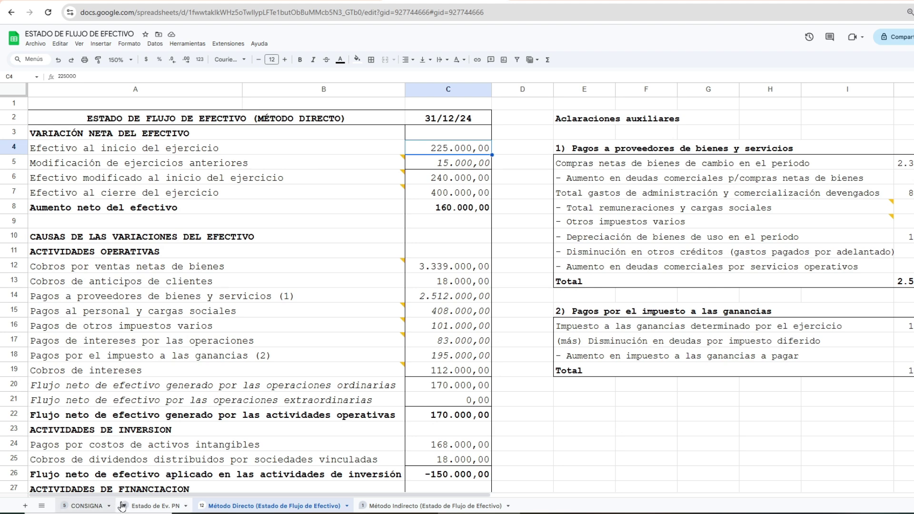
Read the CONSIGNA sheet's Caja y bancos note on the prior-year balance and compare it with the balance sheet
click(91, 507)
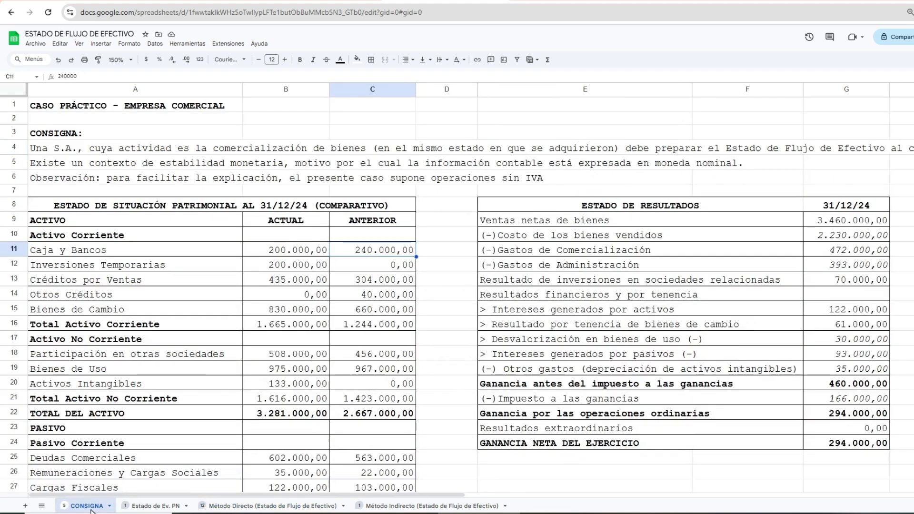
scroll(217, 376, down, 10)
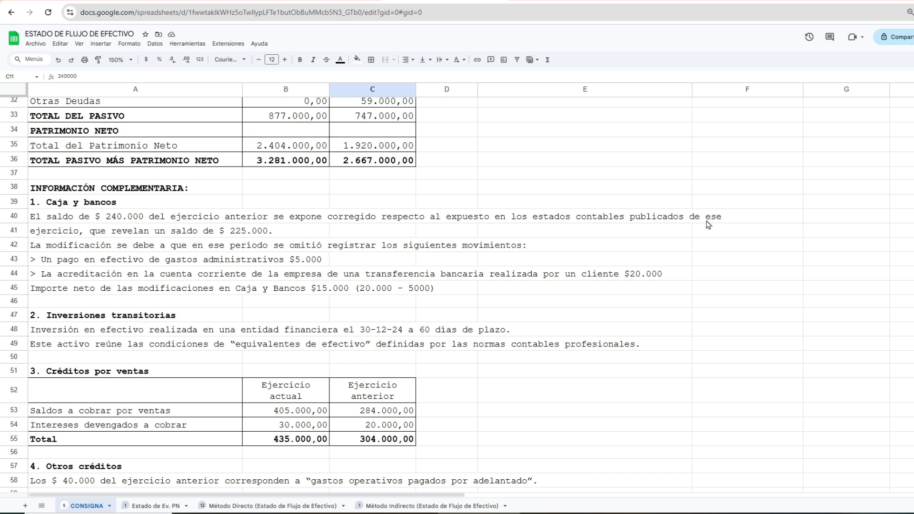
click(68, 237)
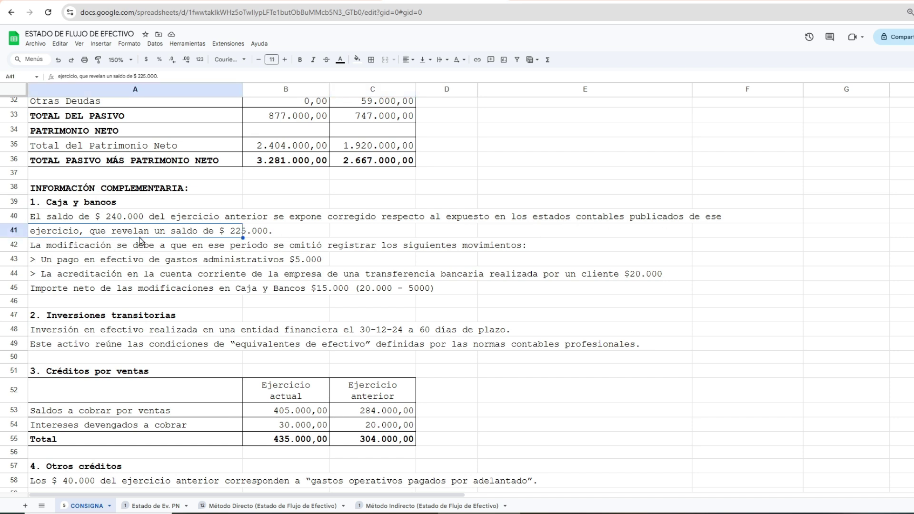
click(255, 236)
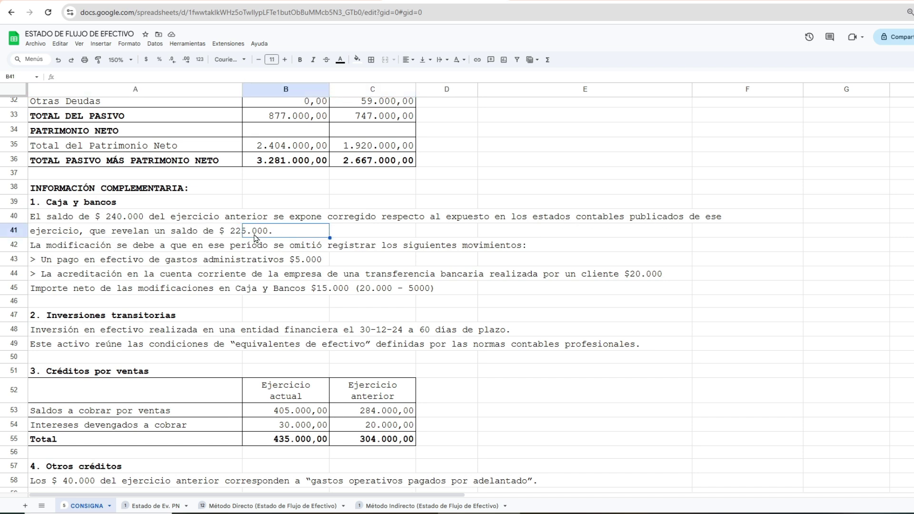
scroll(281, 283, up, 9)
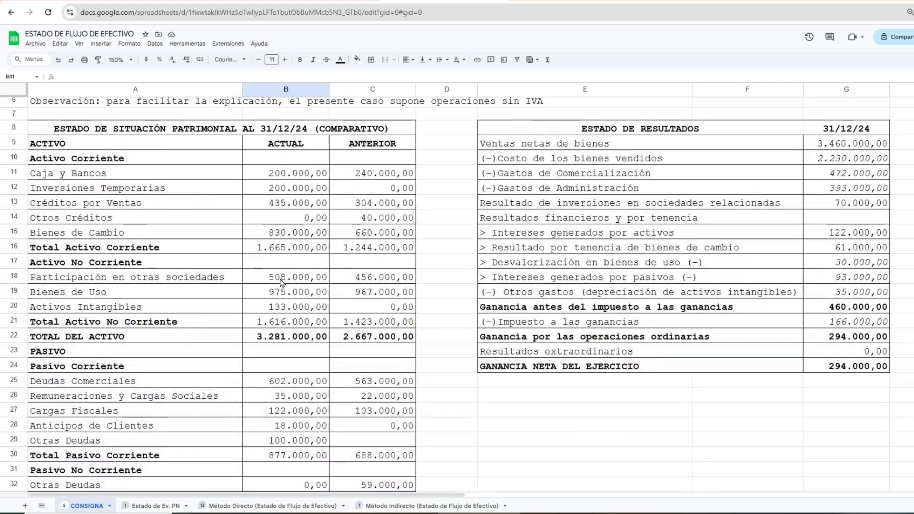
scroll(281, 284, down, 9)
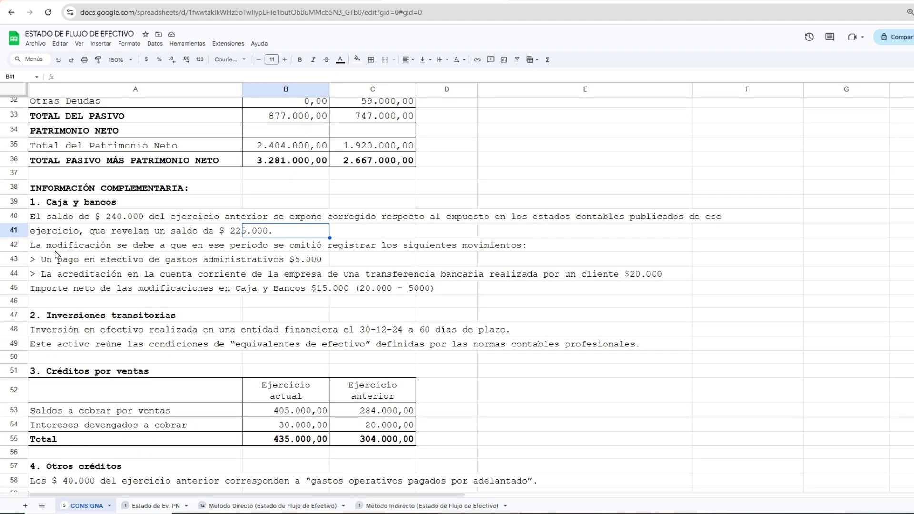
Examine the omitted movements in the Caja y bancos note and the net amount of the modifications, rows 42 to 45
click(57, 254)
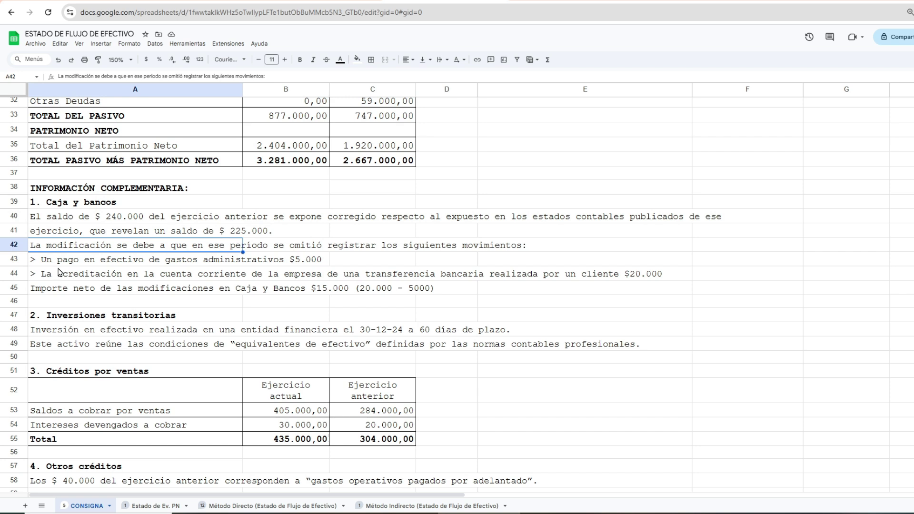
click(59, 268)
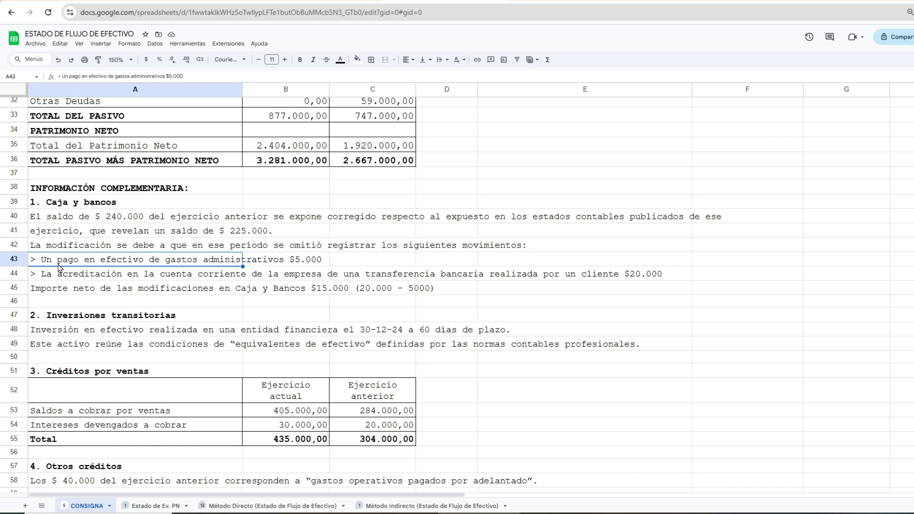
click(312, 266)
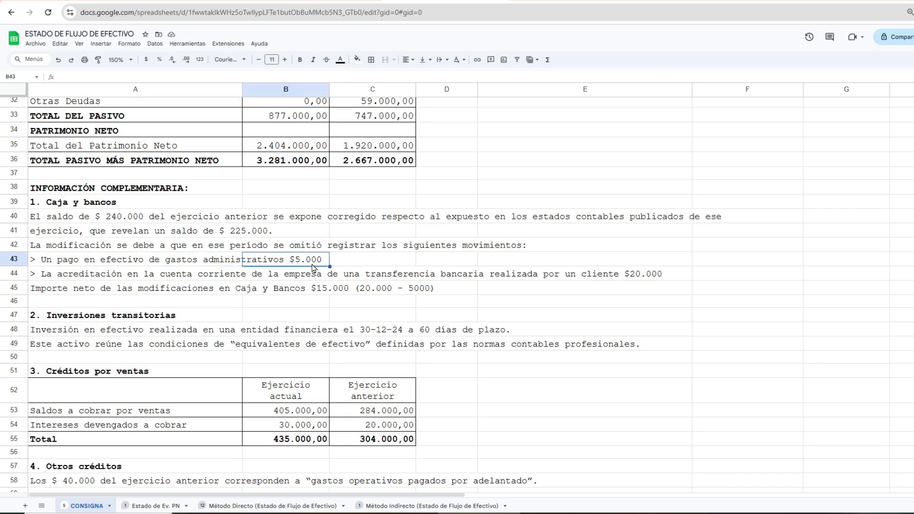
click(66, 279)
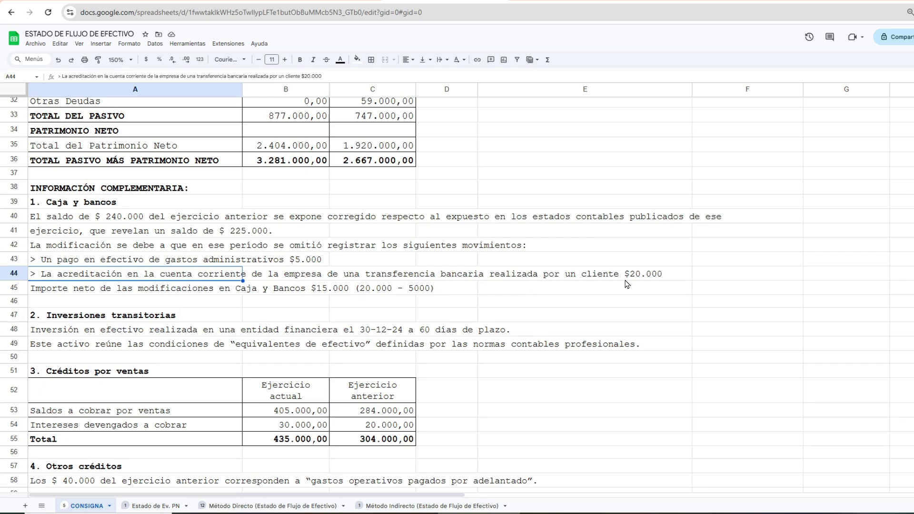
click(99, 293)
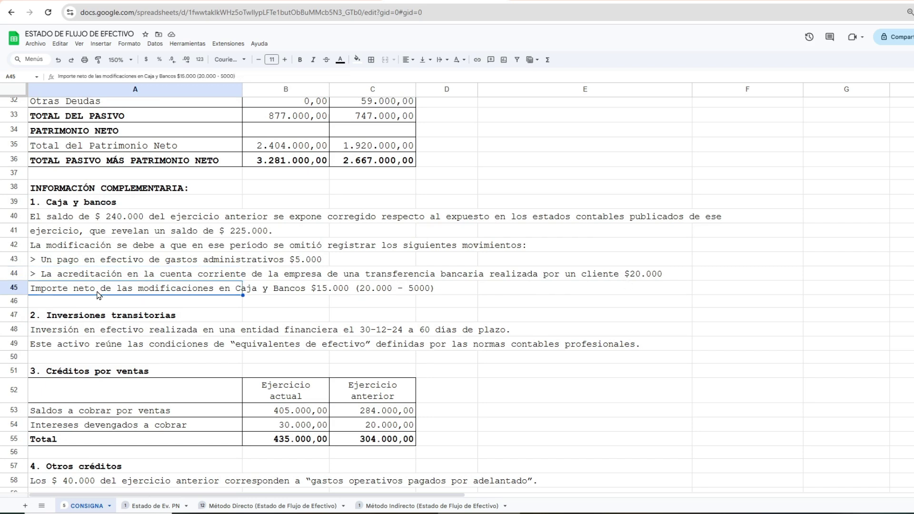
Check the client transfer and the administrative expense payment in rows 43 and 44 against the net modification in row 45
click(663, 278)
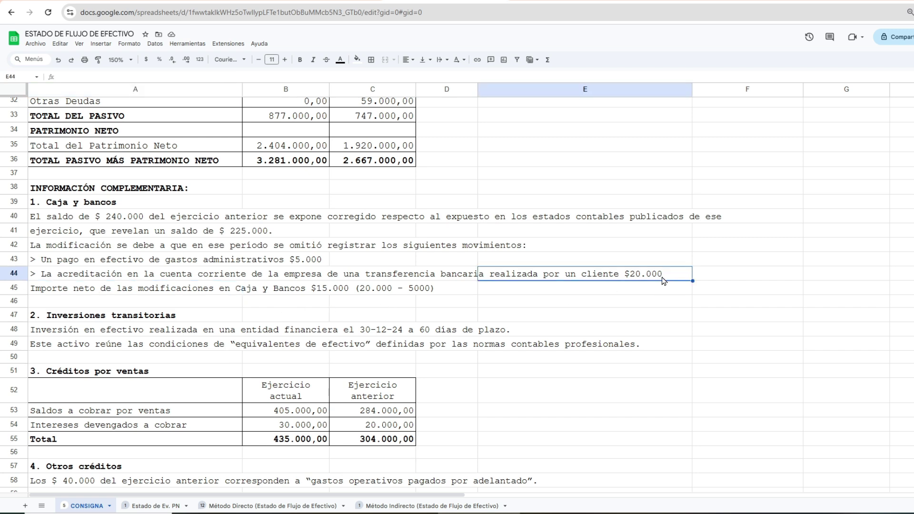
click(396, 292)
click(266, 266)
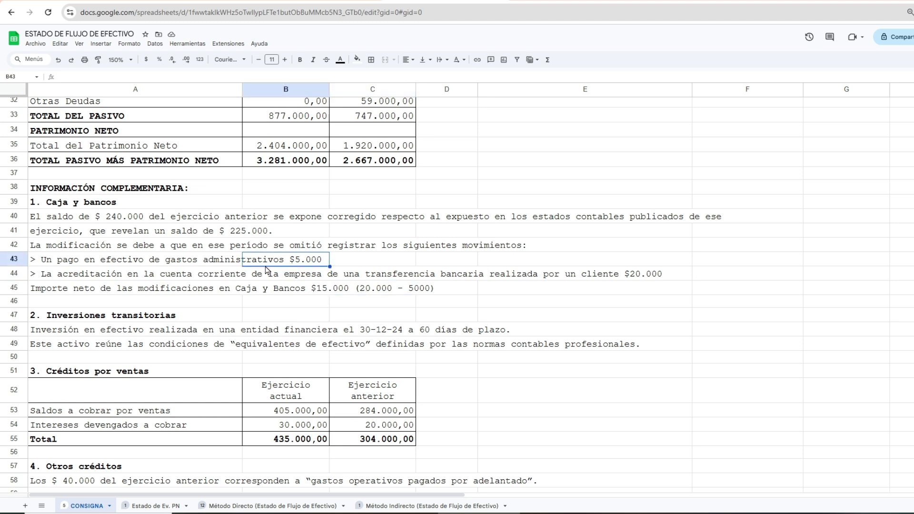
click(129, 292)
click(302, 296)
Compare the prior-year Caja y Bancos balance in C11 with the net modification stated in the Caja y bancos note
scroll(302, 296, up, 5)
scroll(301, 295, up, 5)
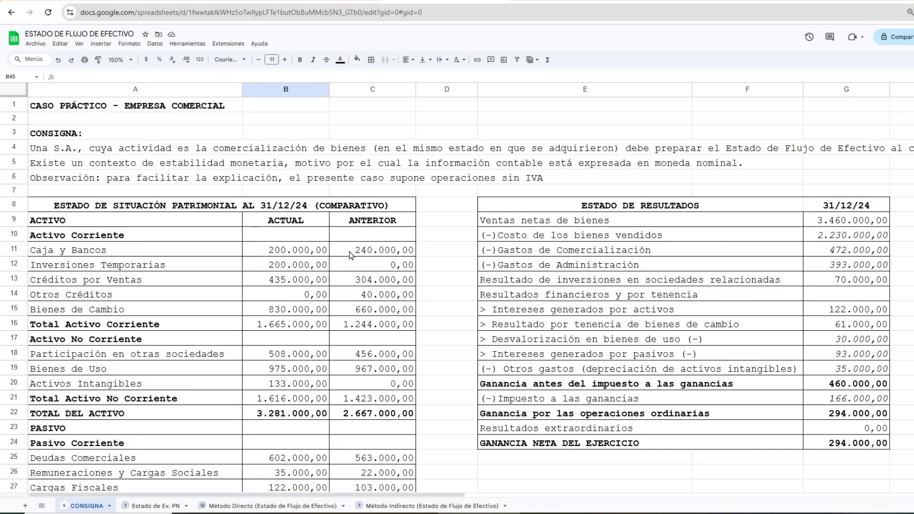
click(350, 255)
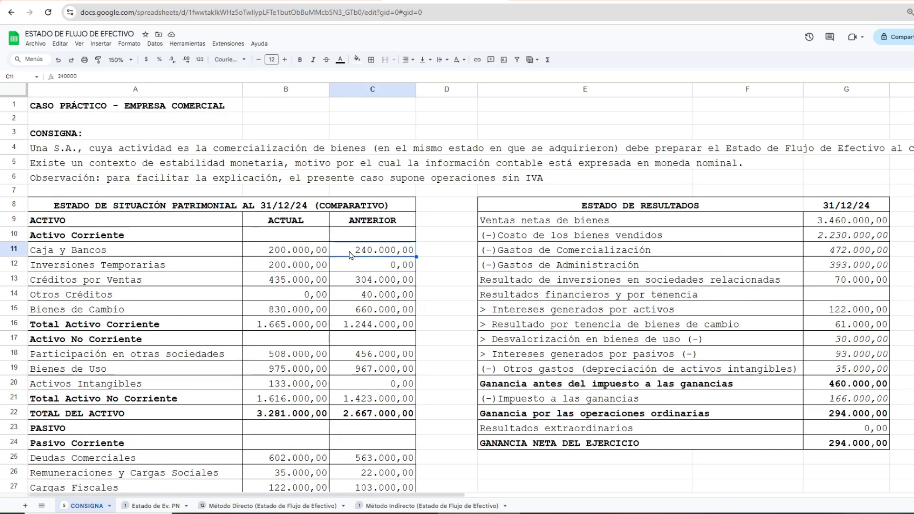
scroll(215, 371, down, 7)
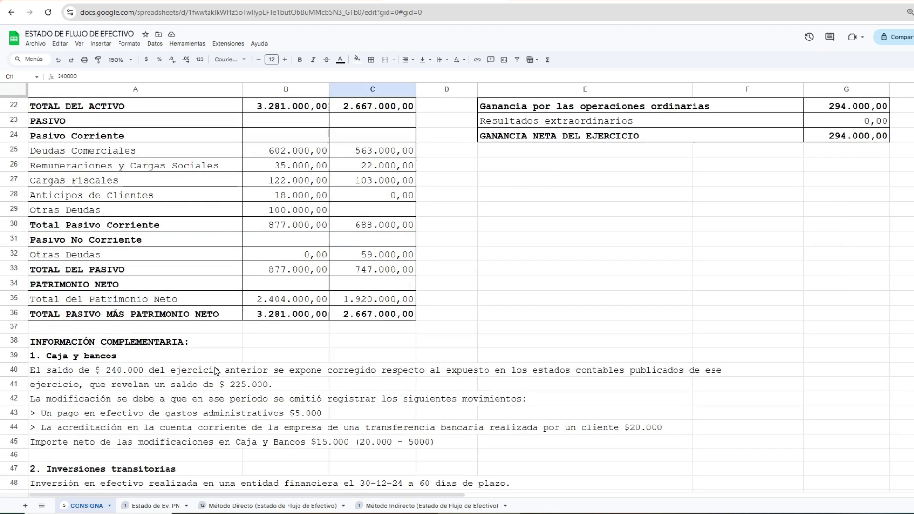
click(336, 447)
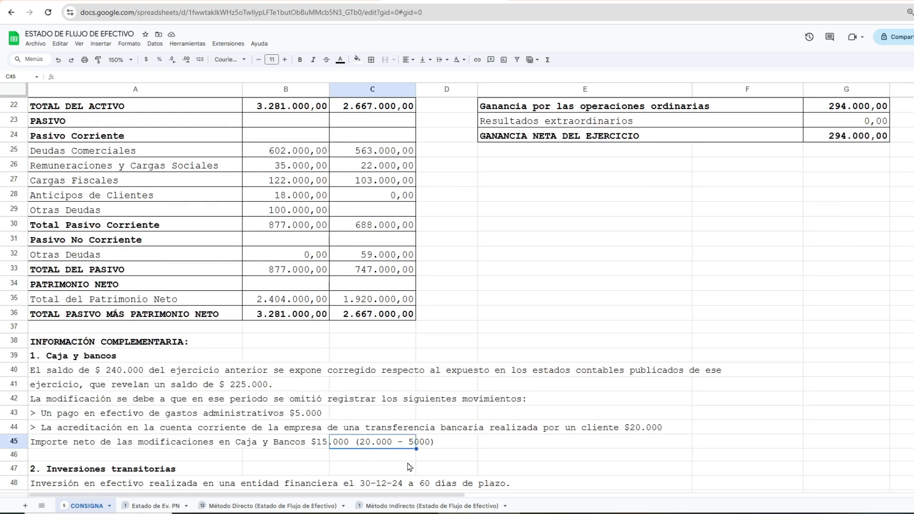
Inspect the Modificación de ejercicios anteriores line and its comment on the Método Directo sheet, checking its amount against the CONSIGNA note
click(272, 506)
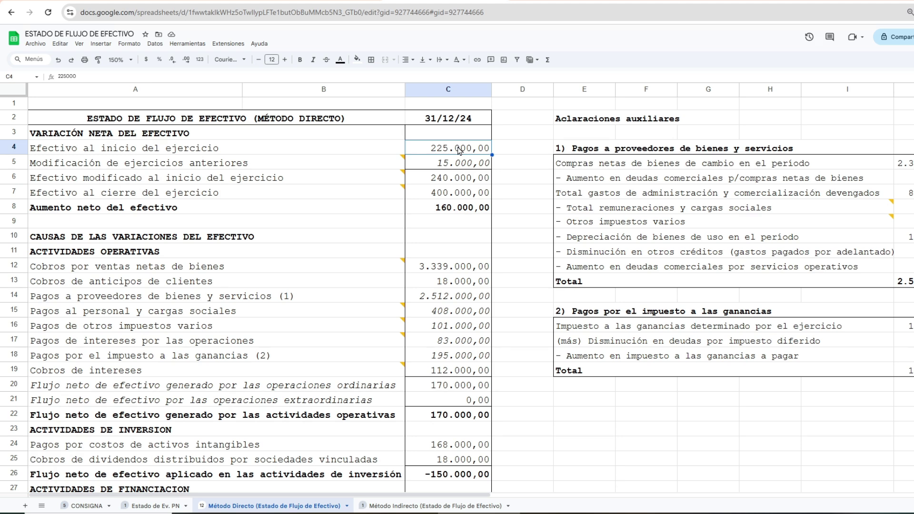
click(255, 167)
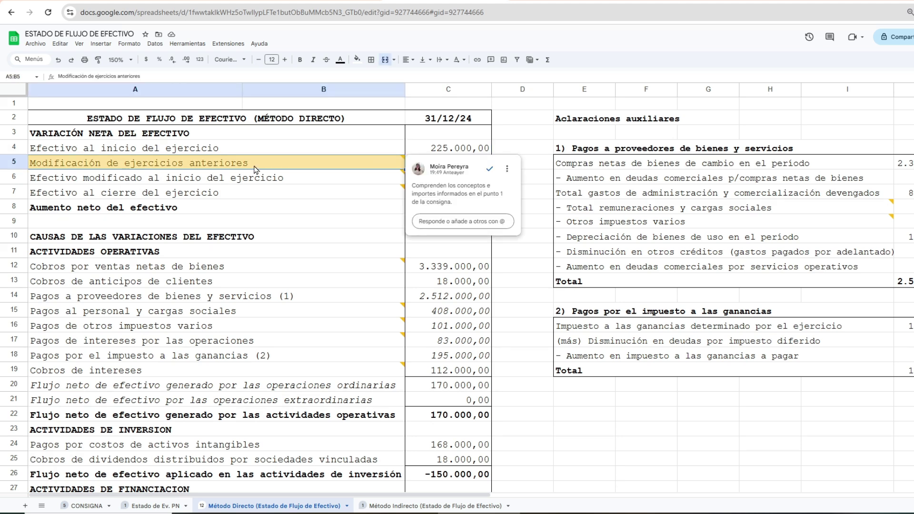
click(82, 506)
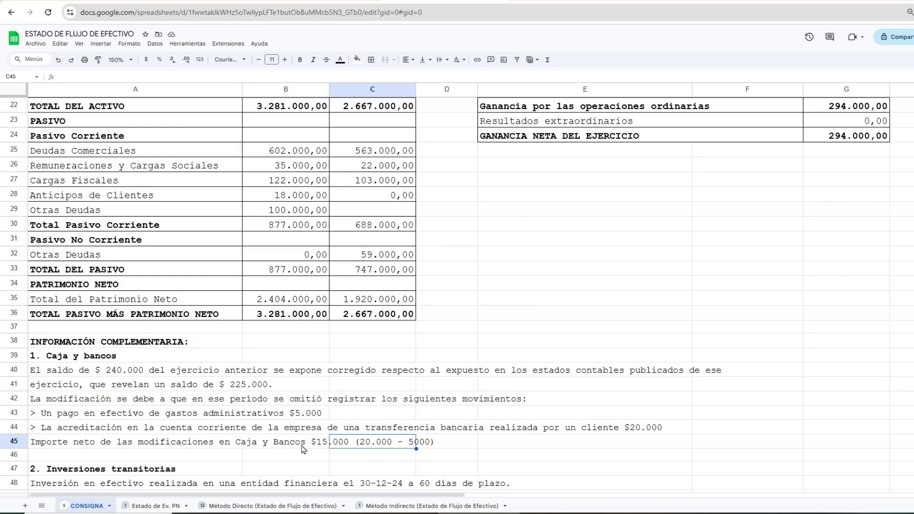
click(269, 505)
mouse_move(397, 167)
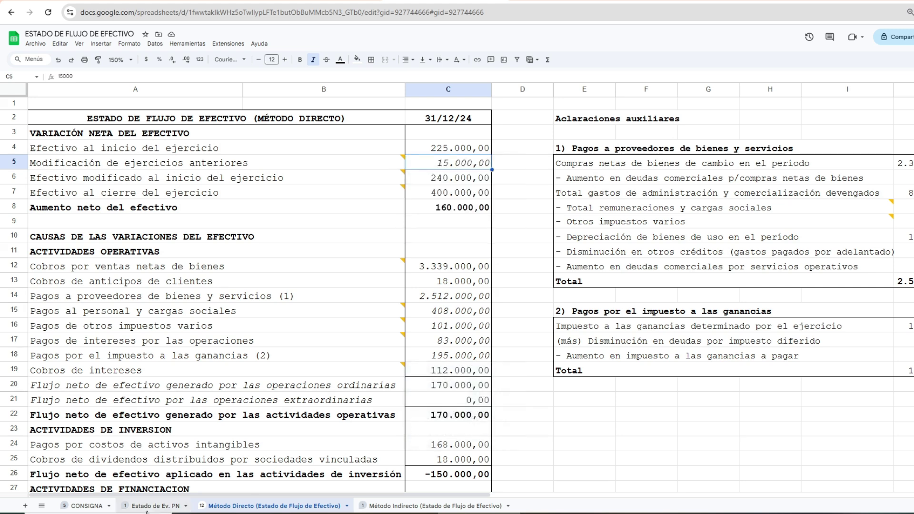
Trace Efectivo modificado al inicio del ejercicio to the CONSIGNA balance sheet and review its components in C4 and C5 of Método Directo
click(79, 506)
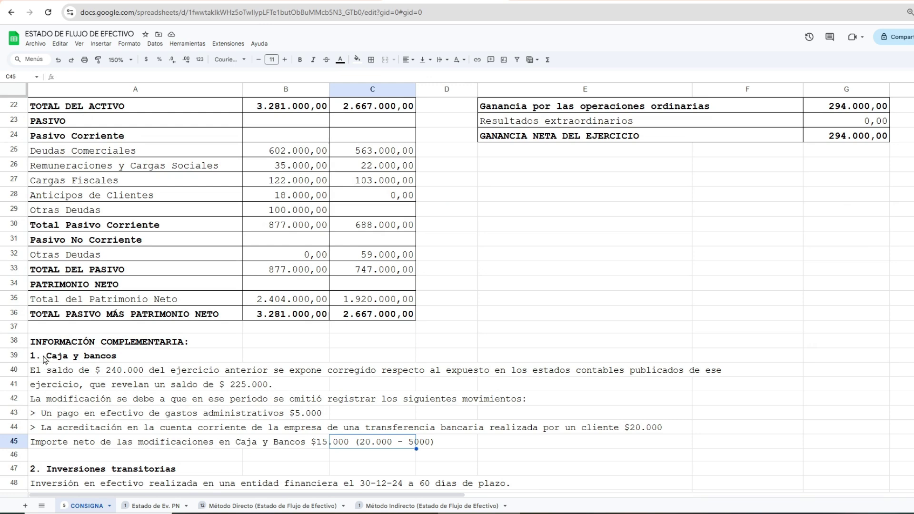
click(269, 505)
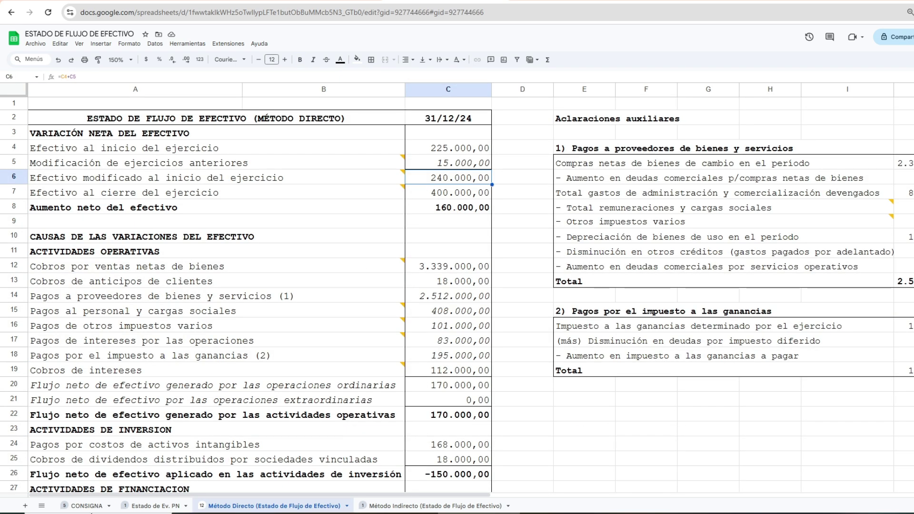
click(83, 505)
scroll(293, 379, up, 7)
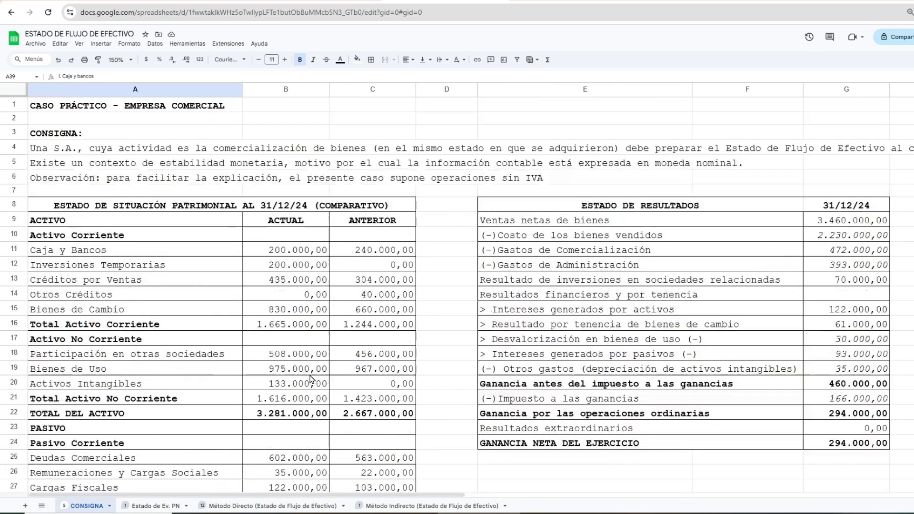
click(269, 506)
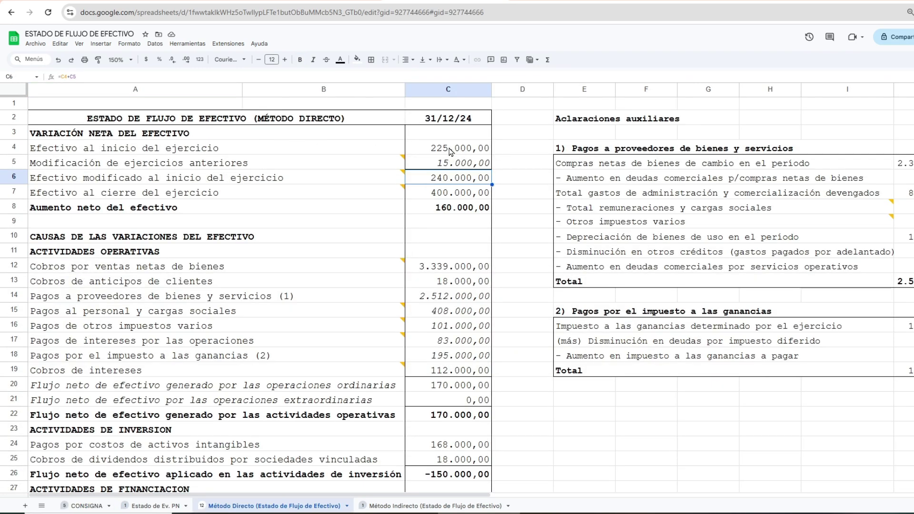
click(451, 150)
click(445, 166)
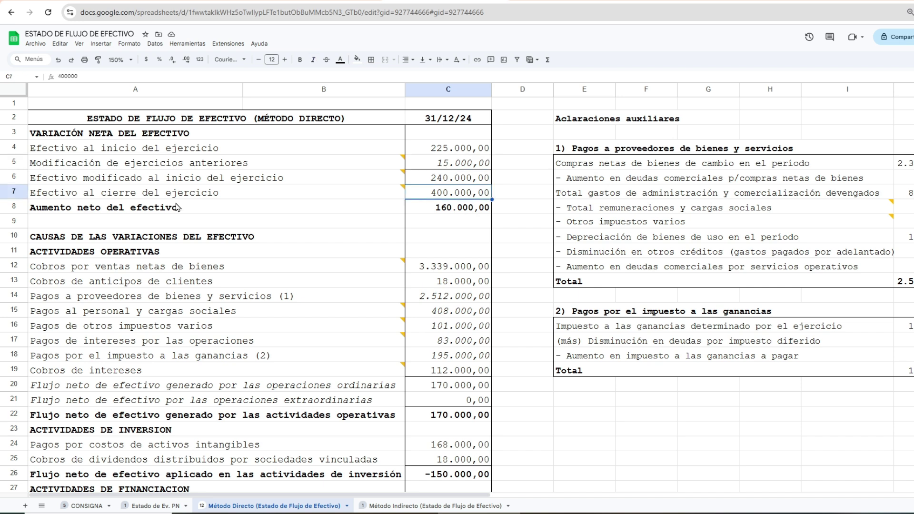
Read the comment on Efectivo al cierre del ejercicio and trace it to the current-year Caja y Bancos and Inversiones Temporarias in CONSIGNA
click(133, 196)
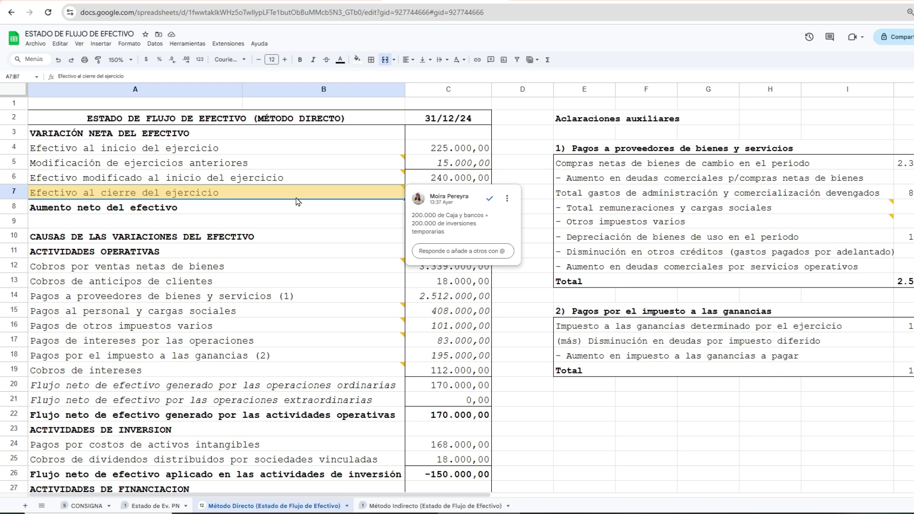
click(82, 505)
scroll(253, 352, up, 3)
scroll(253, 352, up, 2)
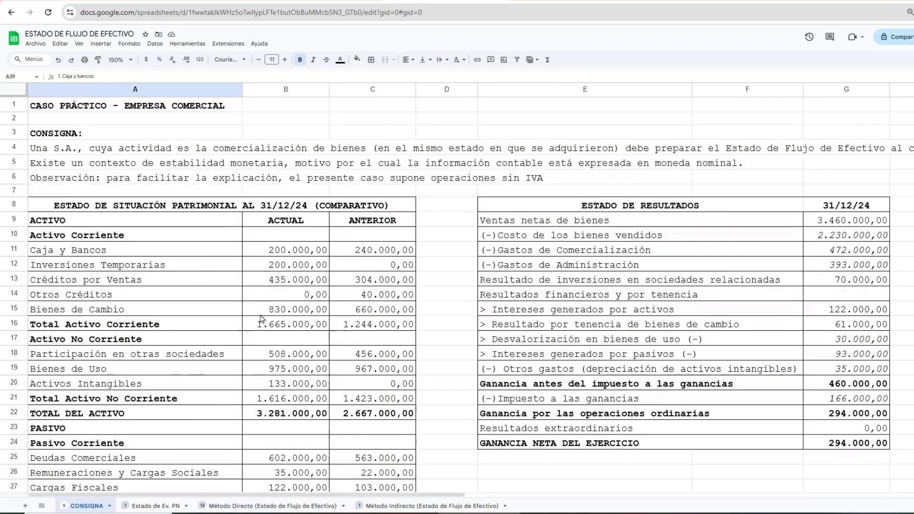
click(265, 253)
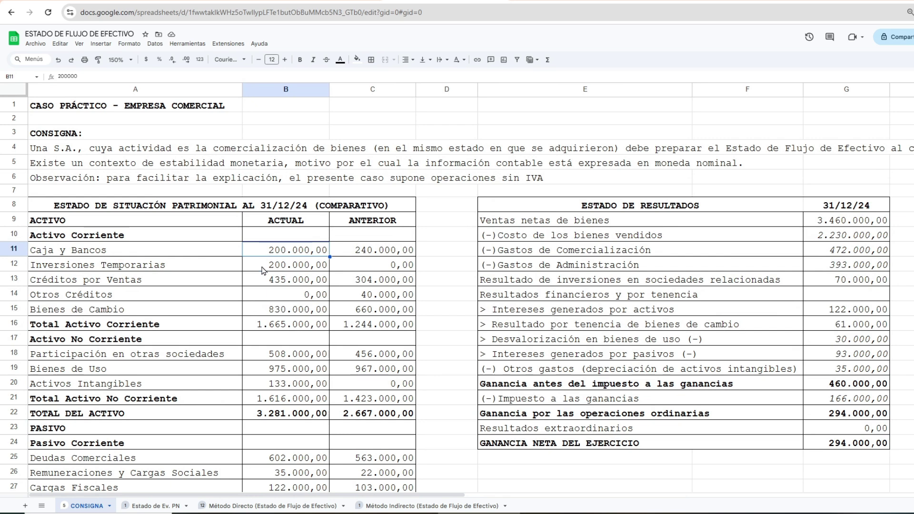
click(262, 270)
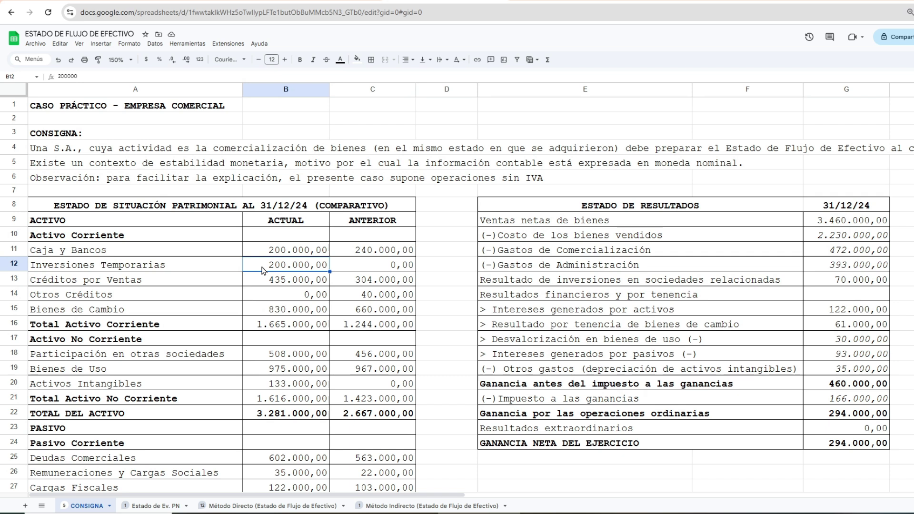
click(196, 255)
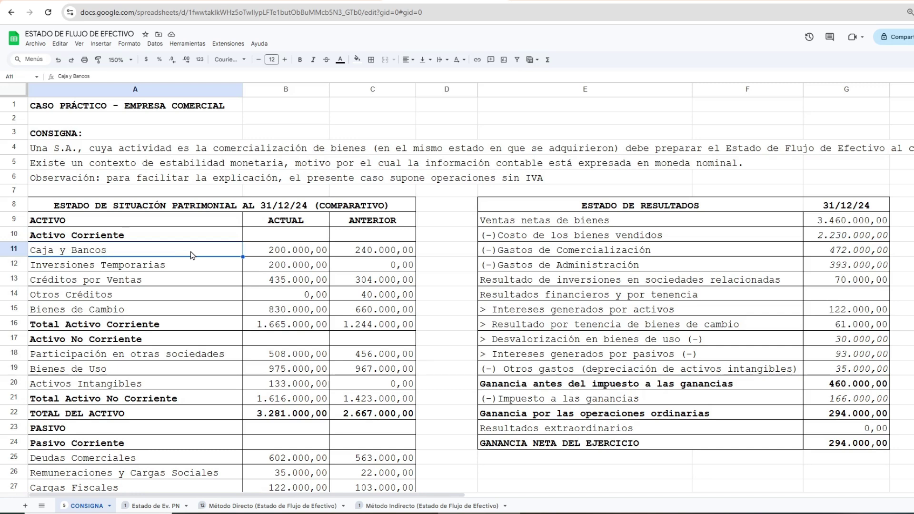
click(181, 270)
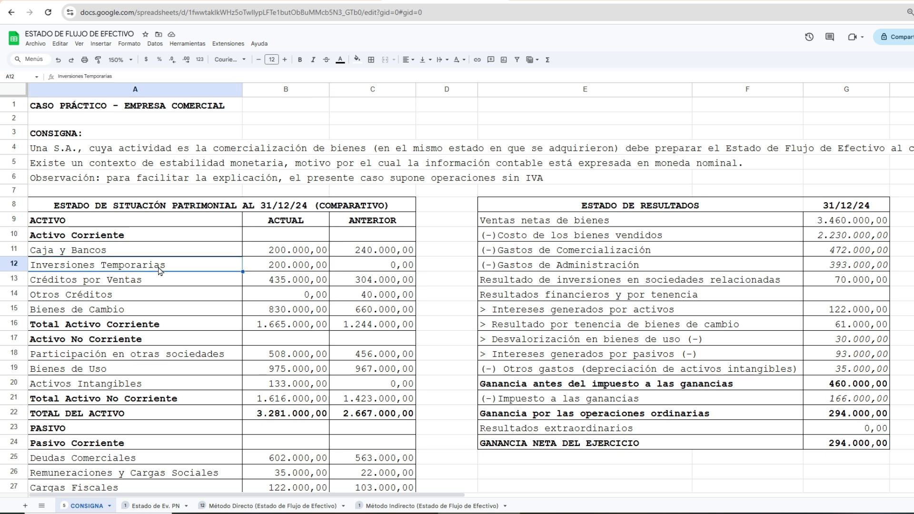
click(265, 268)
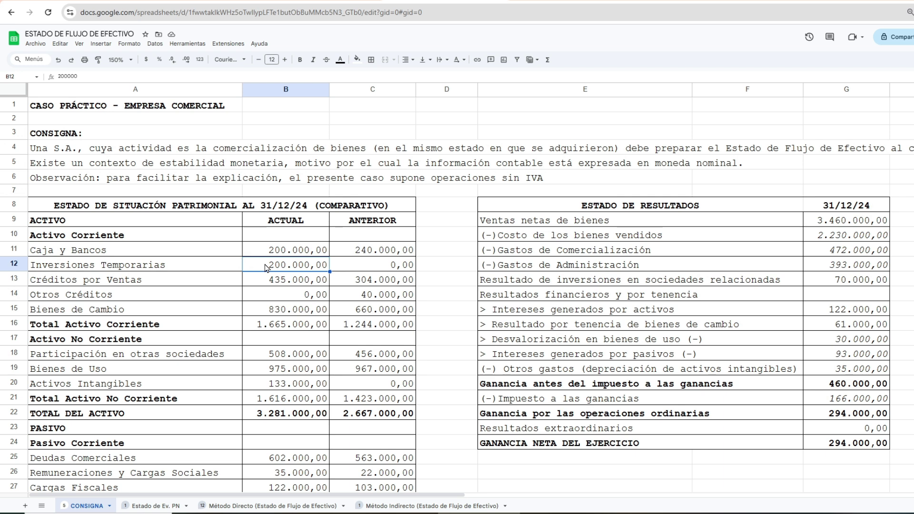
On the Método Directo sheet, examine how Aumento neto del efectivo in C8 derives from the closing and modified opening cash
click(430, 209)
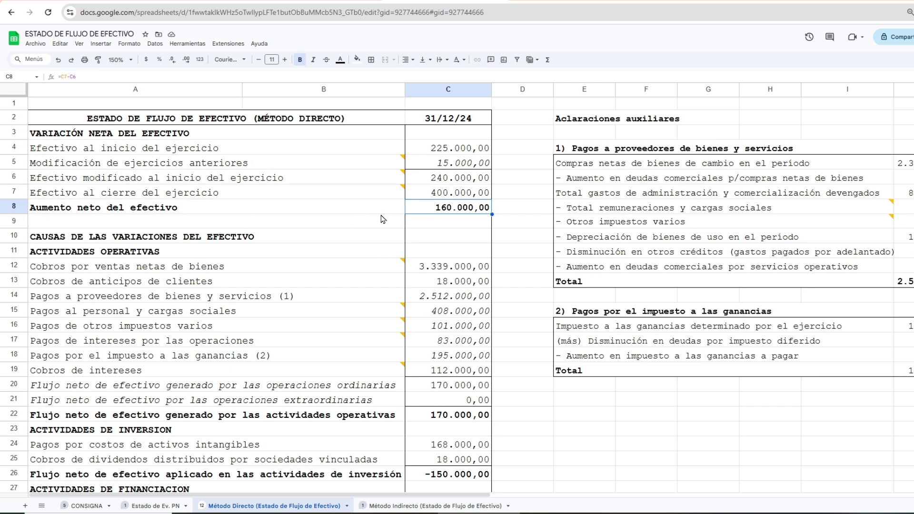
click(431, 197)
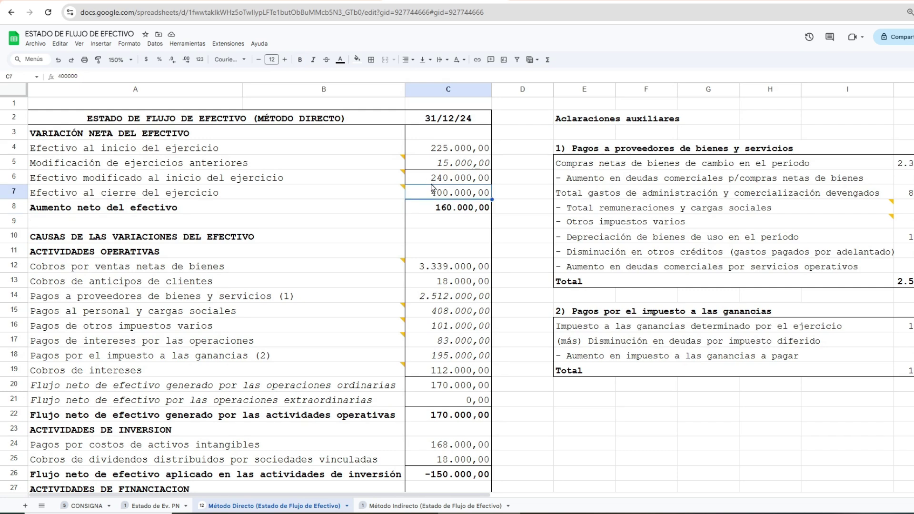
click(431, 184)
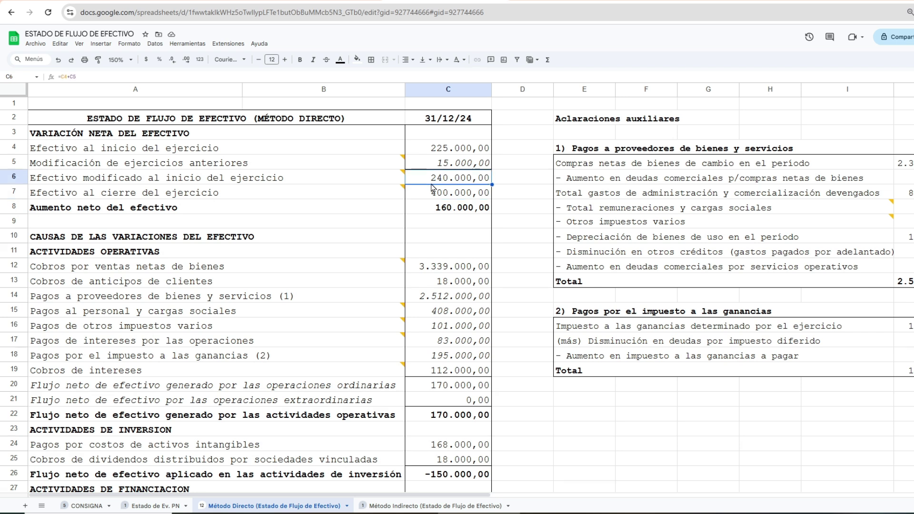
click(439, 199)
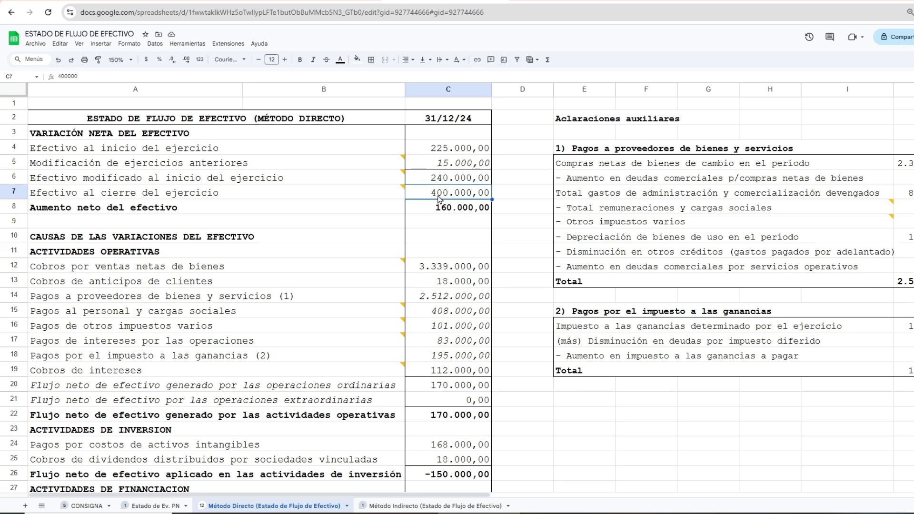
click(439, 182)
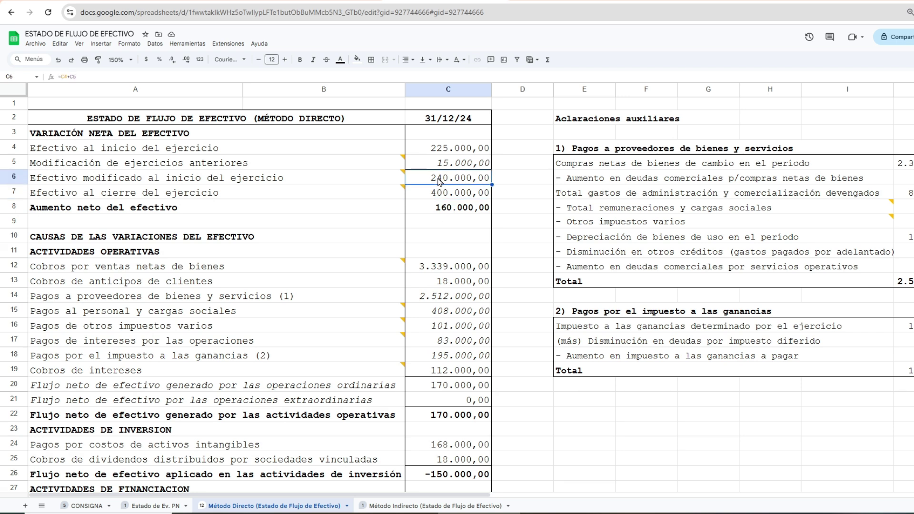
click(437, 210)
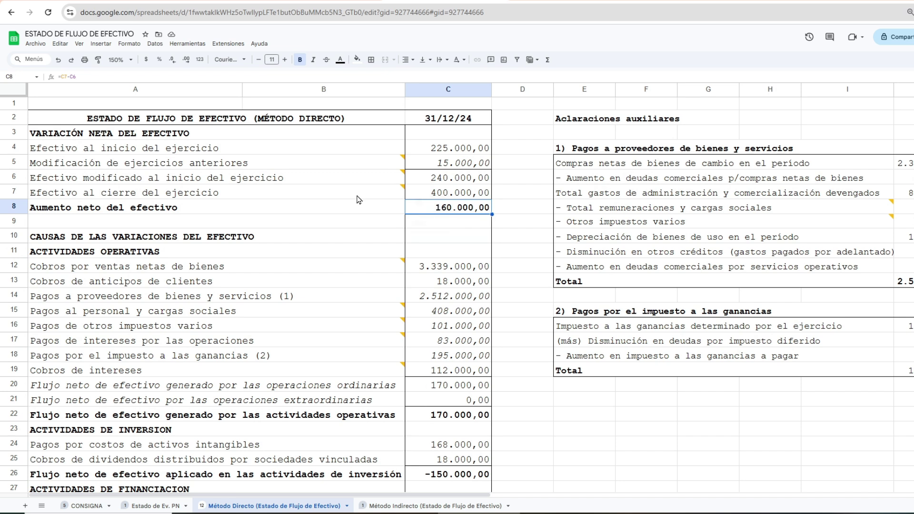
click(442, 210)
Review the Causas de las variaciones del efectivo section and compare its final Aumento neto del efectivo in C31 with C8
click(126, 242)
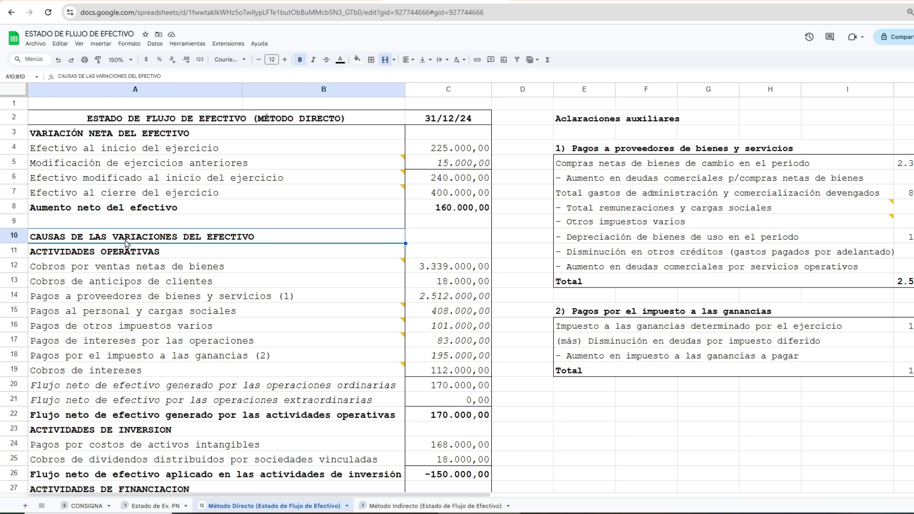
scroll(288, 348, down, 3)
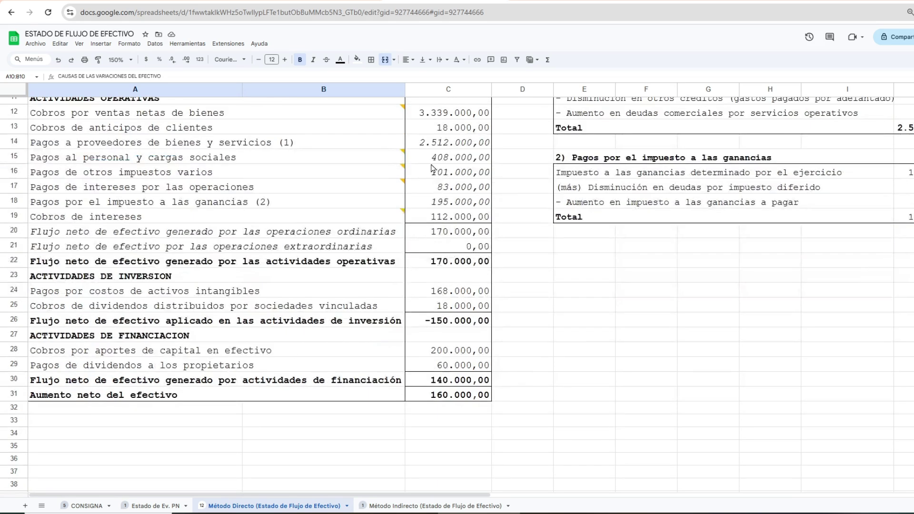
scroll(326, 390, up, 3)
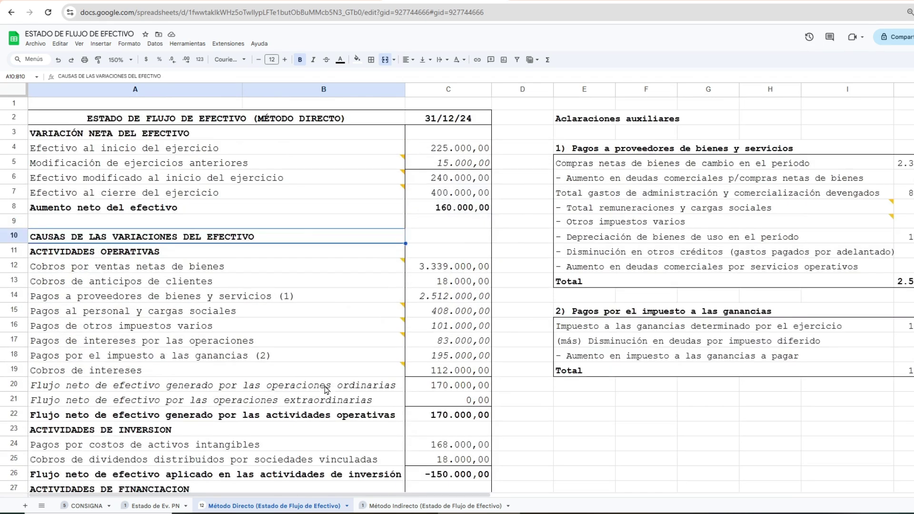
scroll(297, 432, down, 5)
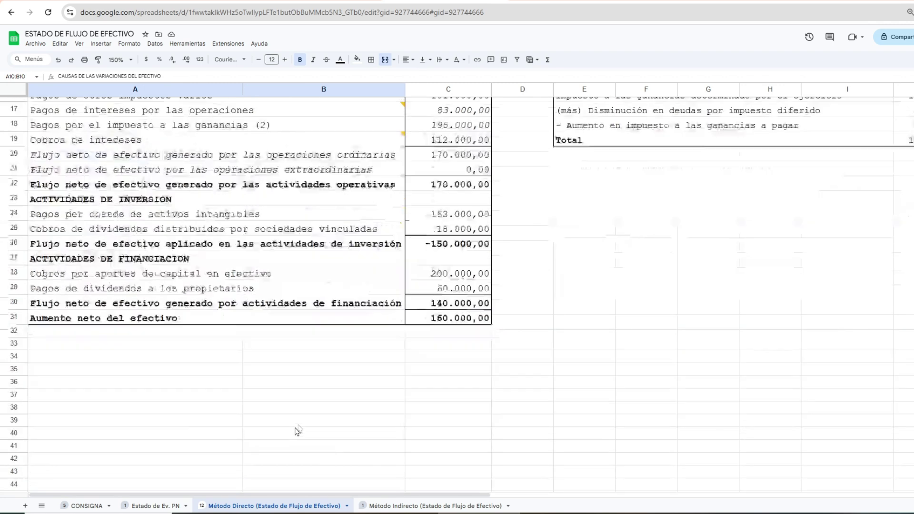
click(446, 322)
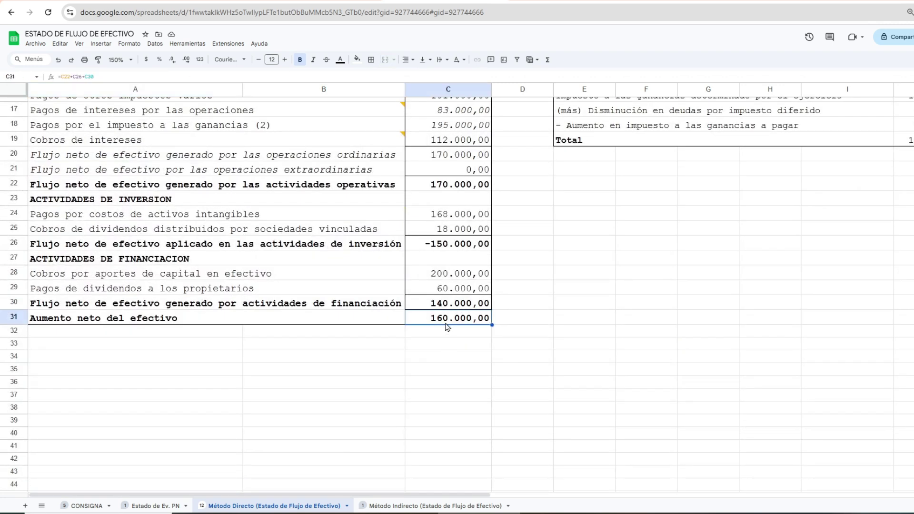
scroll(446, 327, up, 5)
click(447, 209)
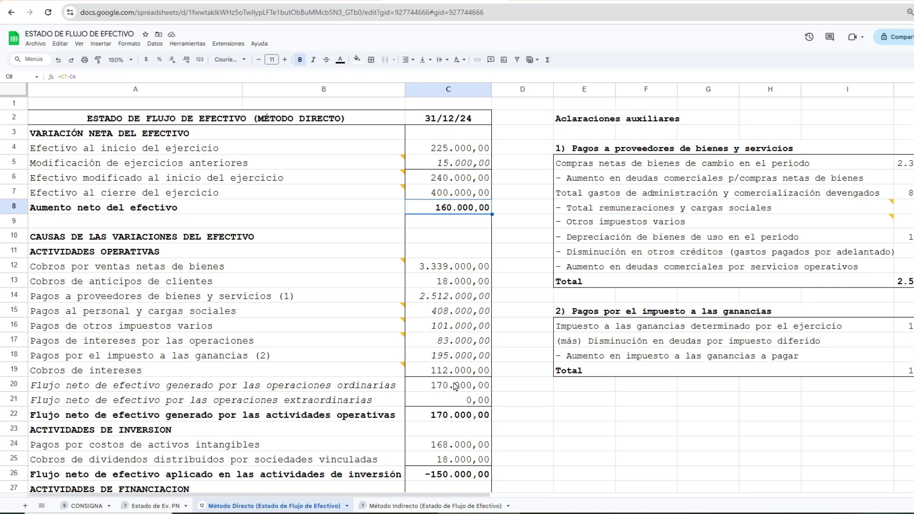
scroll(455, 386, down, 3)
scroll(456, 400, up, 3)
scroll(419, 346, down, 2)
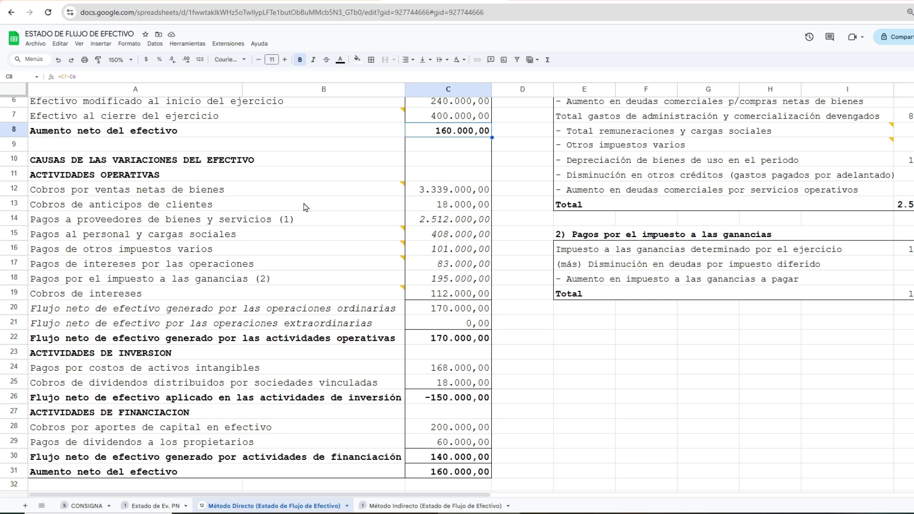
Review the operating, investing and financing activity sections under Causas de las variaciones del efectivo in Método Directo
scroll(304, 207, up, 3)
click(79, 269)
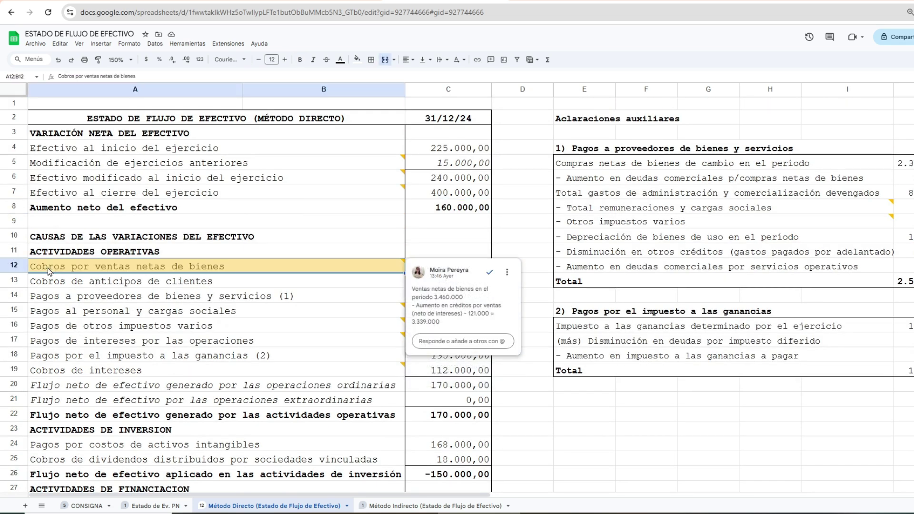
click(266, 326)
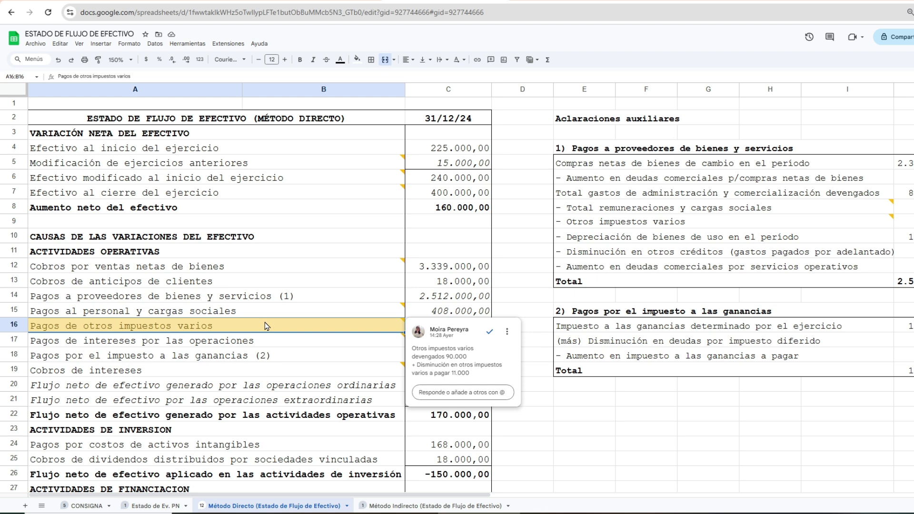
click(209, 268)
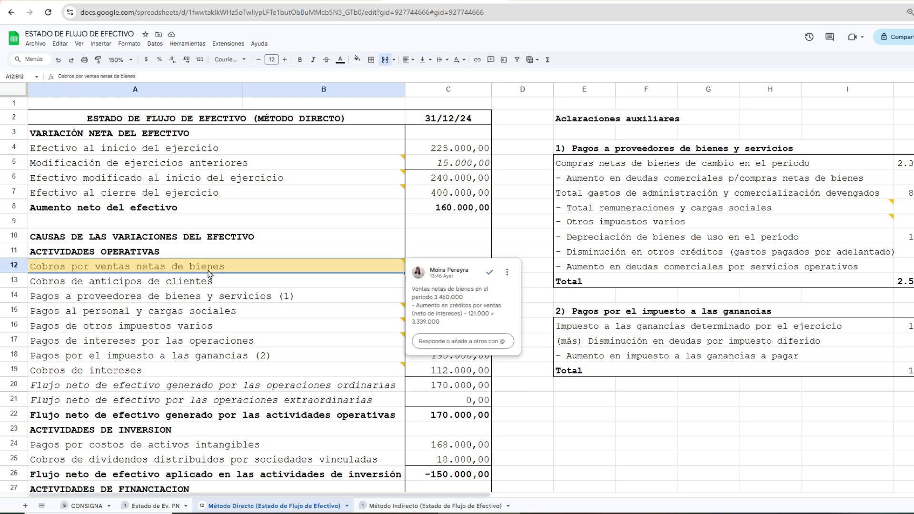
click(166, 313)
click(107, 238)
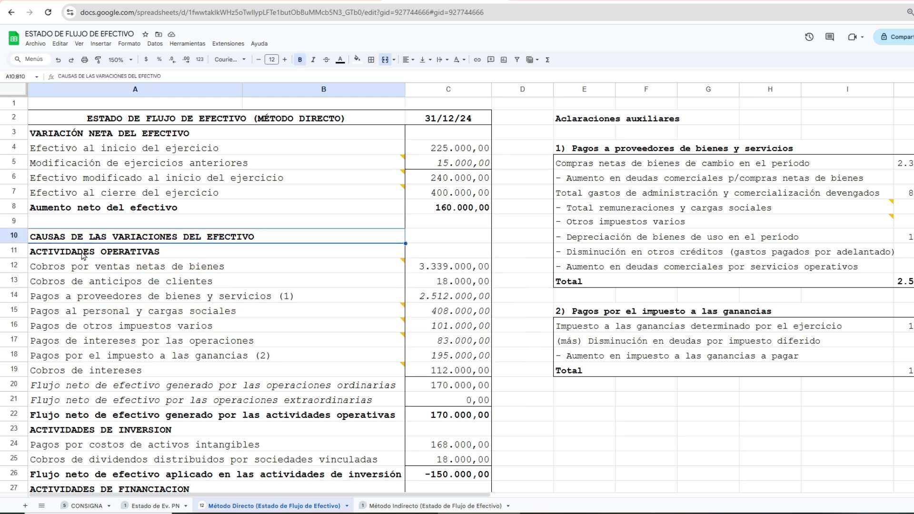
click(97, 434)
scroll(97, 437, down, 3)
click(94, 337)
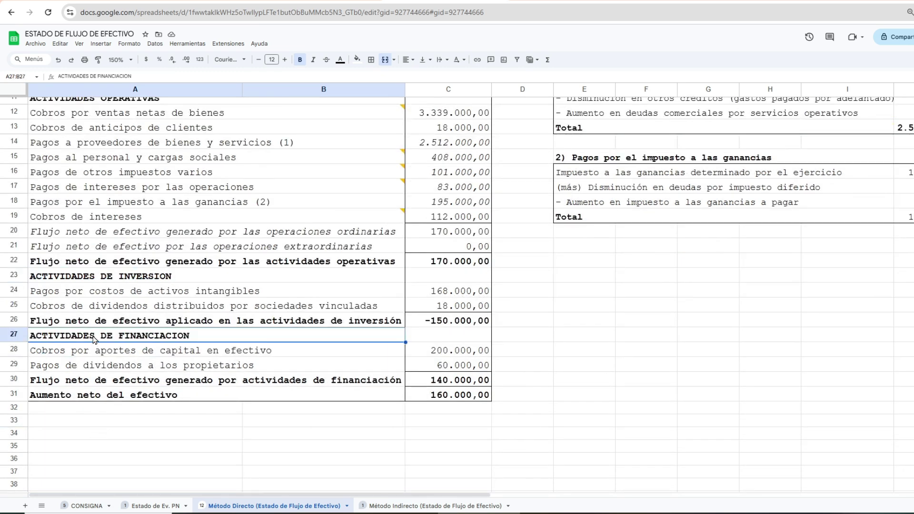
Read the comment on Cobros por ventas netas de bienes and trace its sales figure to Ventas netas de bienes in the CONSIGNA income statement
scroll(107, 413, up, 4)
click(47, 267)
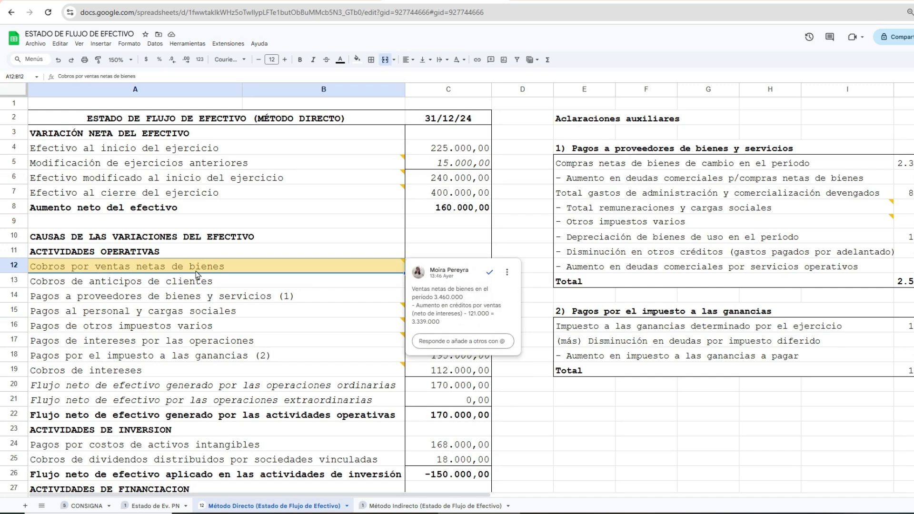
click(341, 332)
click(425, 272)
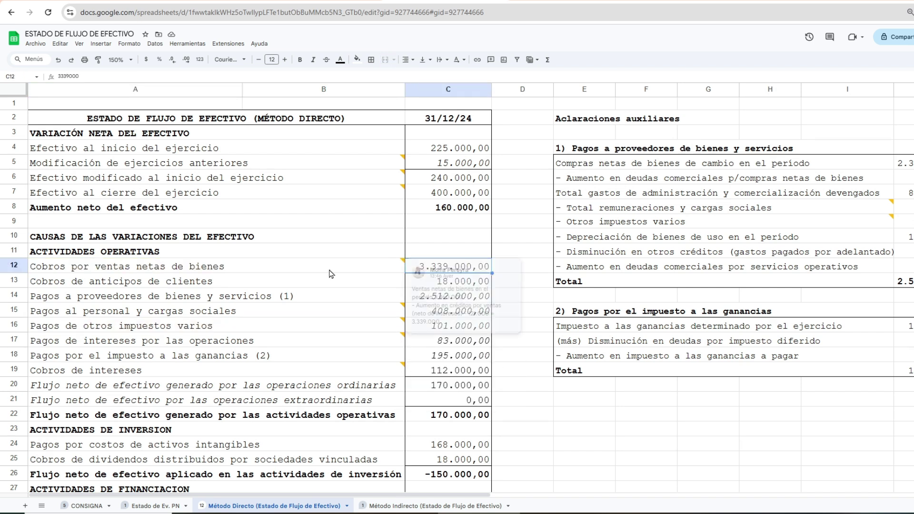
click(310, 267)
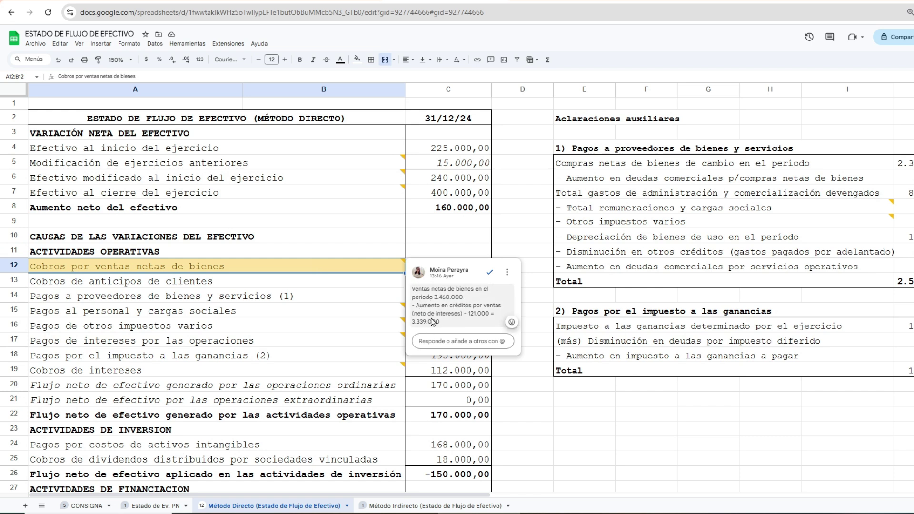
click(86, 505)
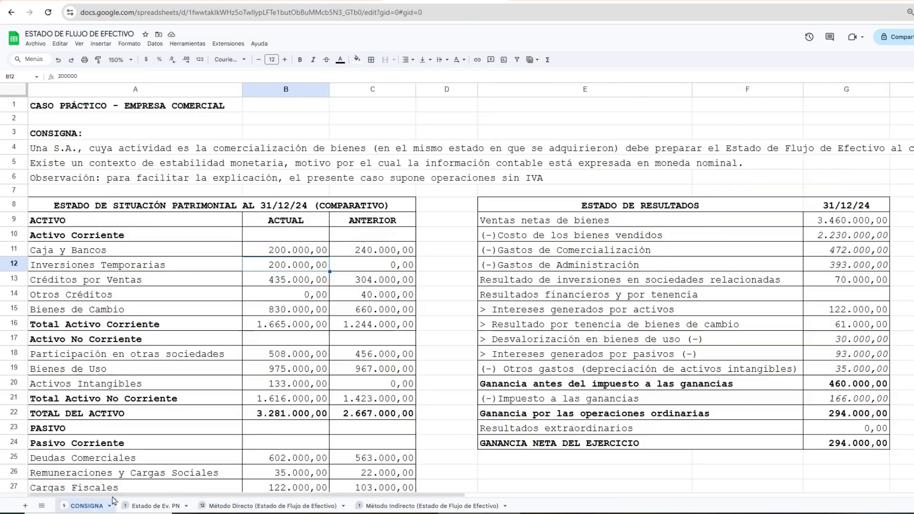
click(825, 224)
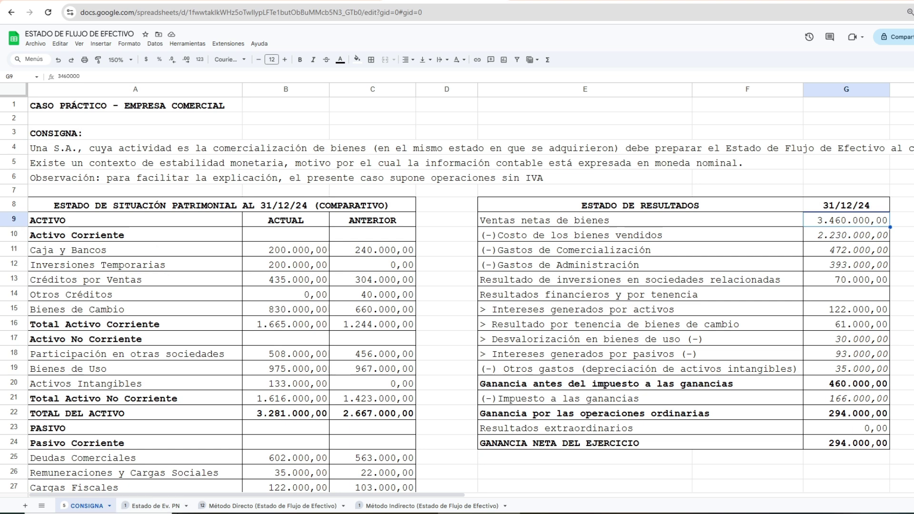
Examine the totals and accrued interest for both years in CONSIGNA note 3, Créditos por ventas, against the comment on Cobros por ventas
click(266, 506)
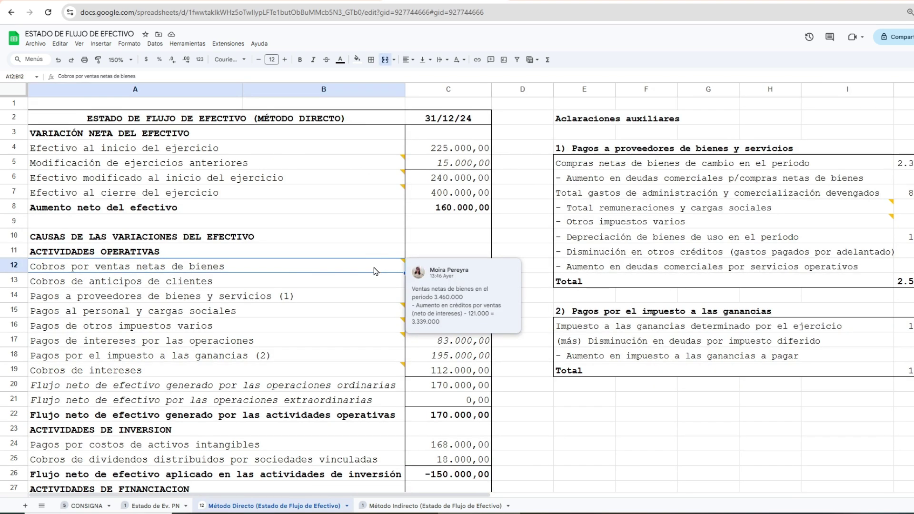
click(87, 507)
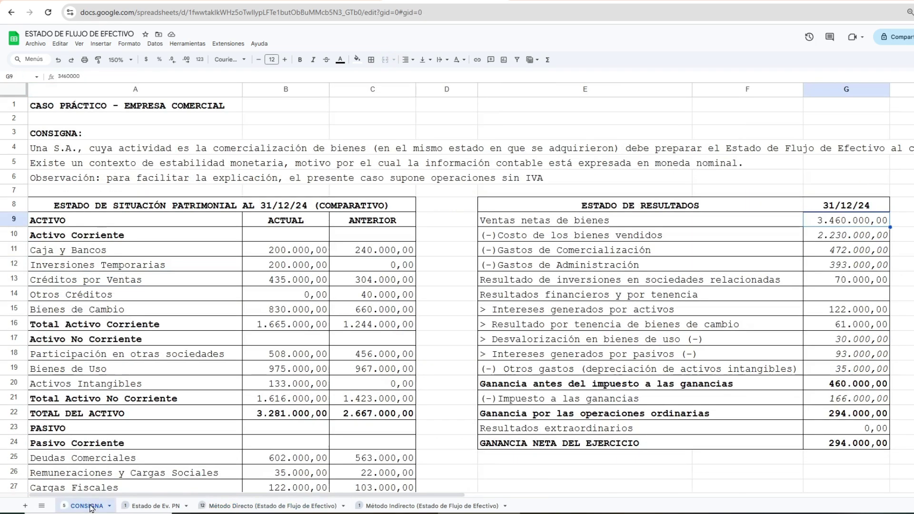
scroll(305, 293, down, 15)
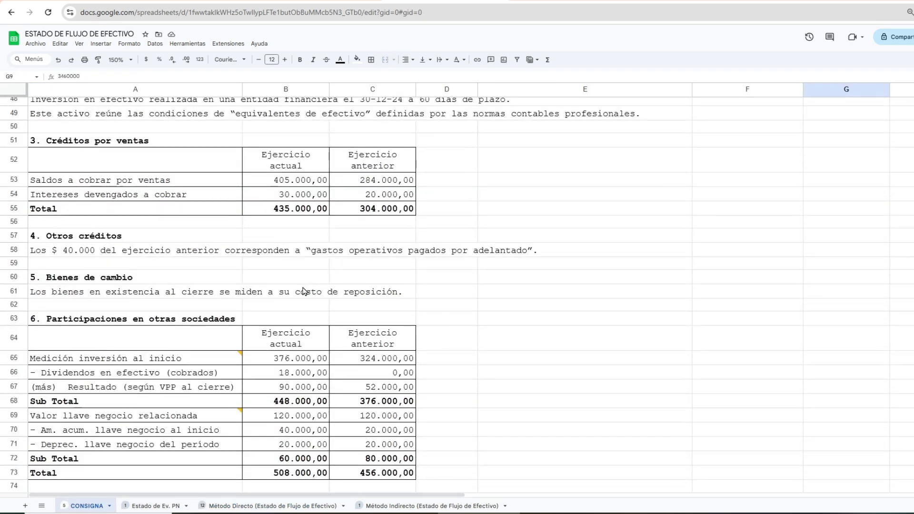
click(295, 212)
click(348, 215)
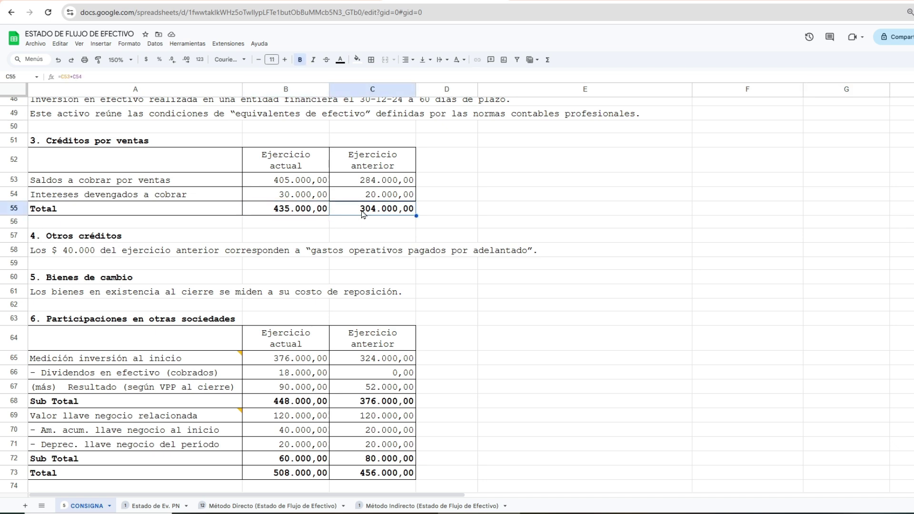
click(285, 199)
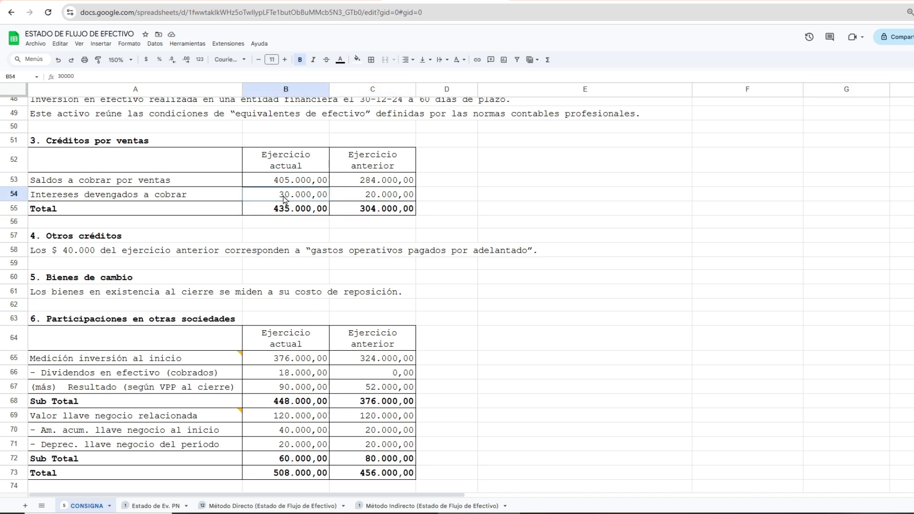
click(357, 200)
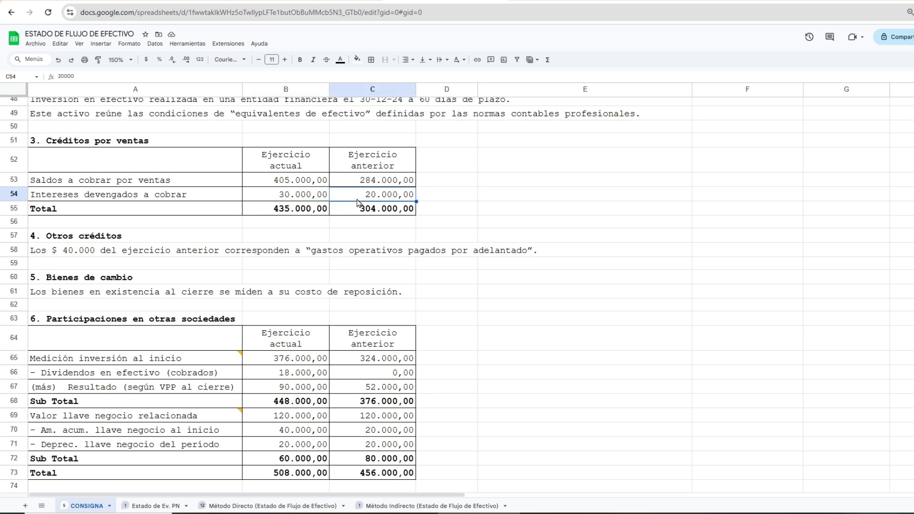
click(269, 505)
mouse_move(399, 273)
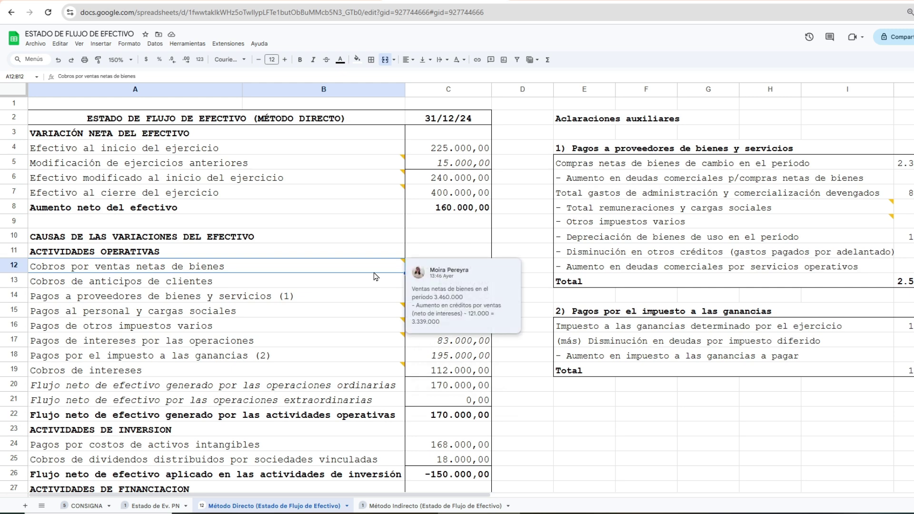
In CONSIGNA cell D55, calculate the increase in trade receivables net of interest with the formula =B55-C55-(B54-C54)
click(157, 508)
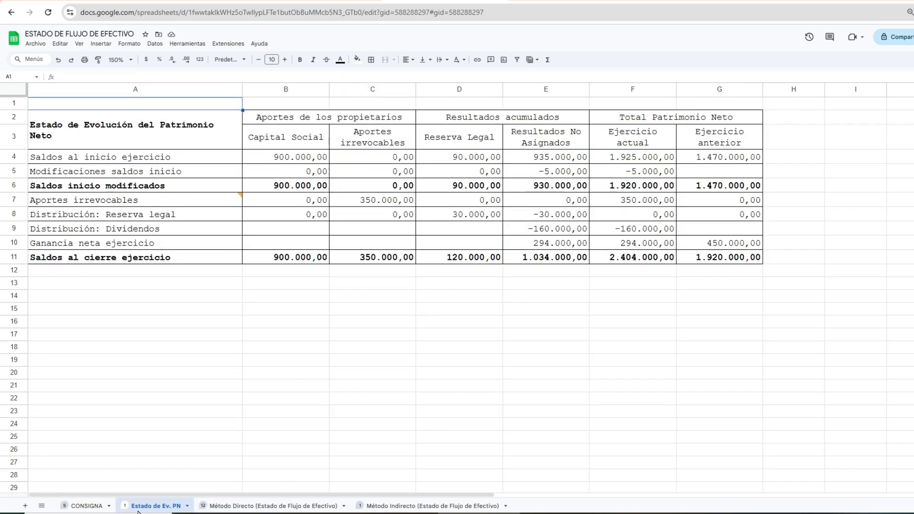
click(84, 505)
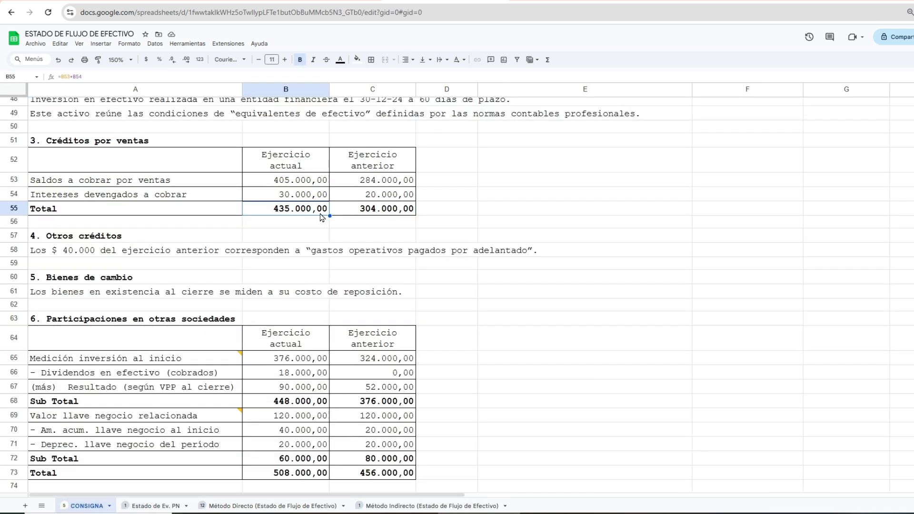
click(472, 215)
text(=)
click(316, 211)
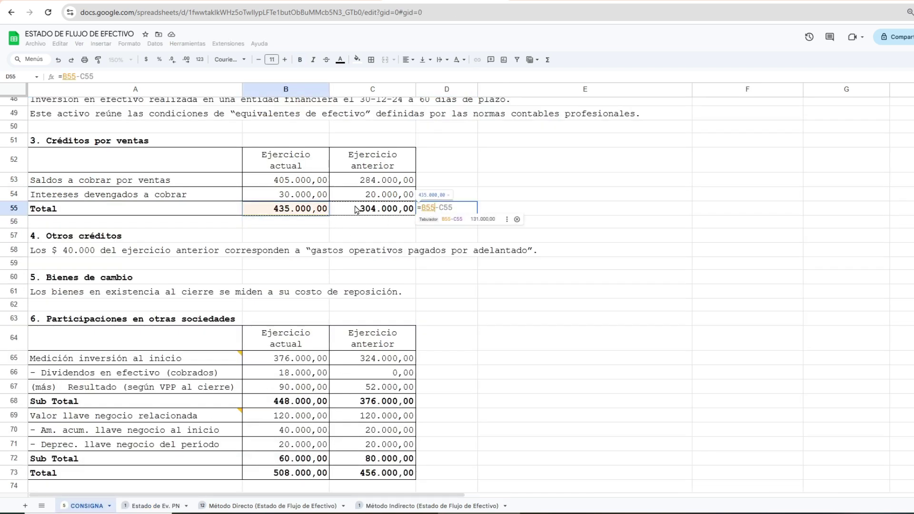
text(-)
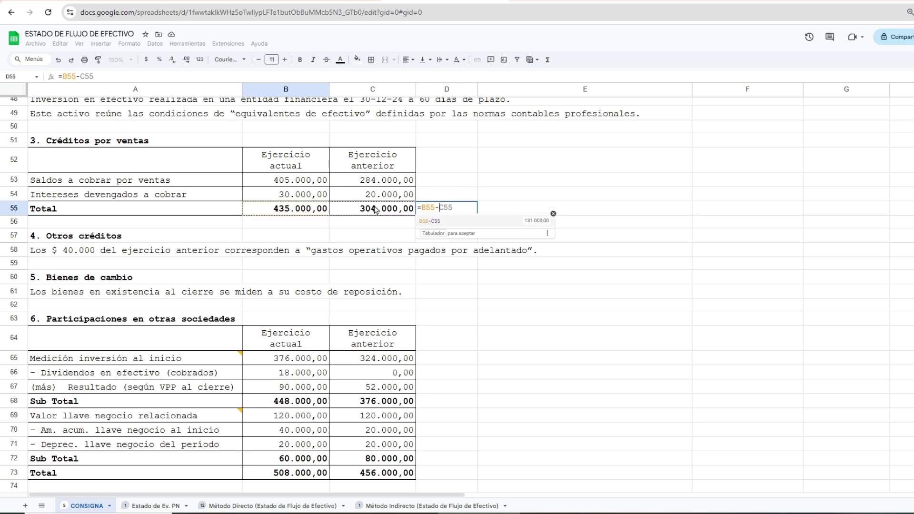
click(379, 210)
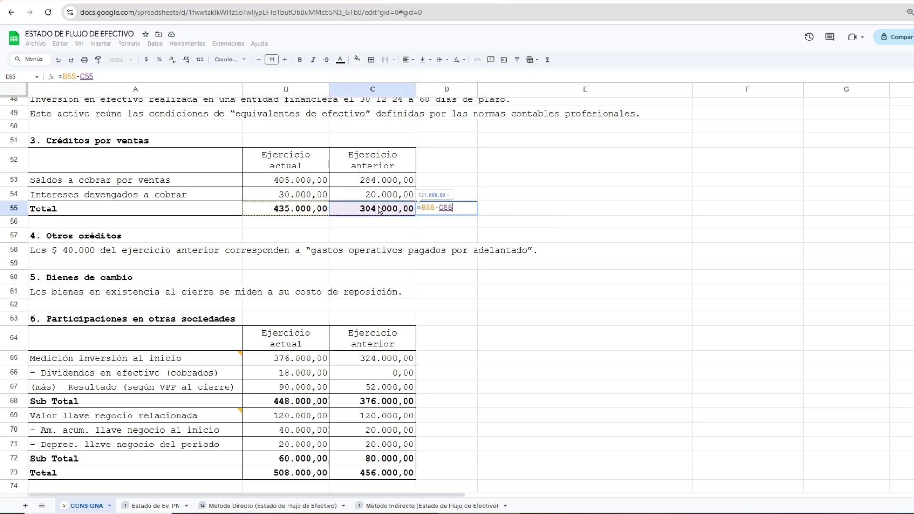
text(-)
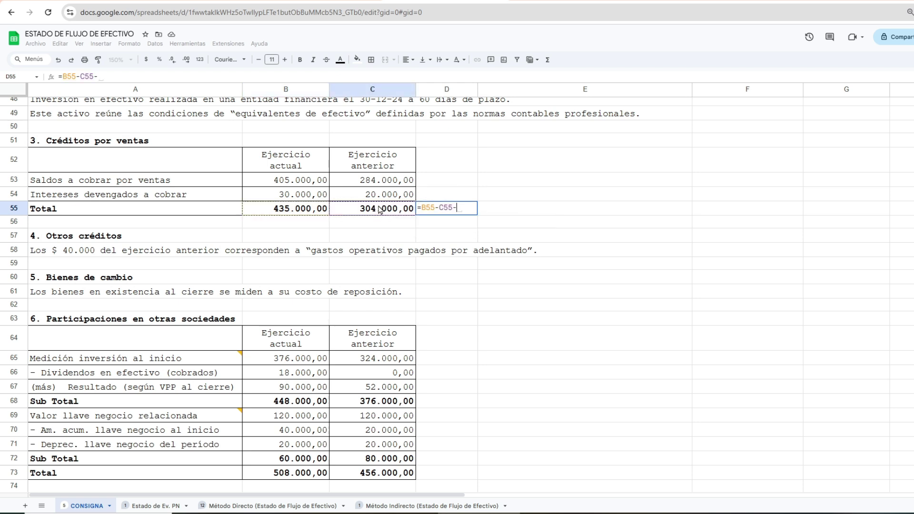
text(()
click(314, 196)
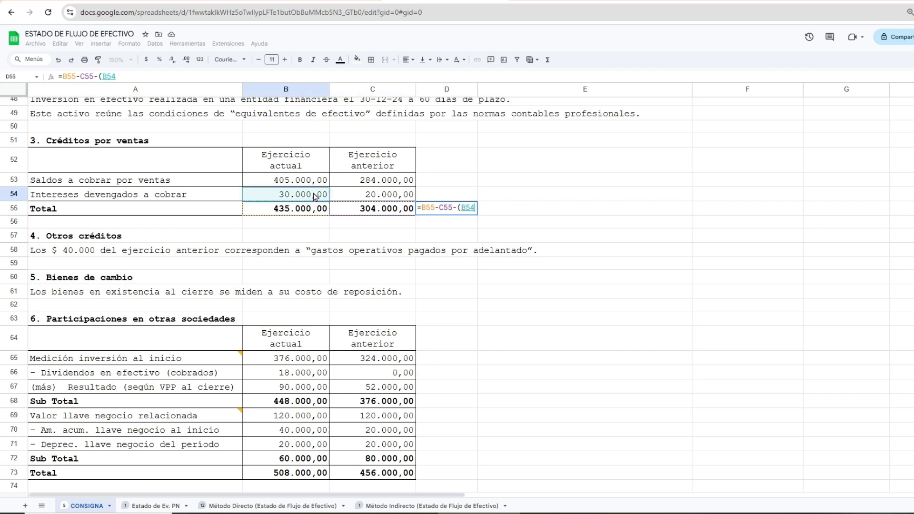
text(-)
click(354, 199)
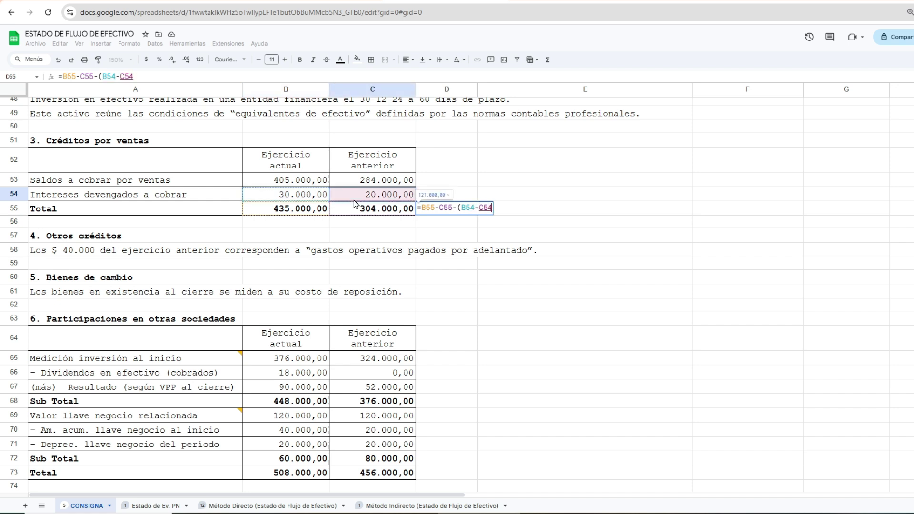
text())
key(Return)
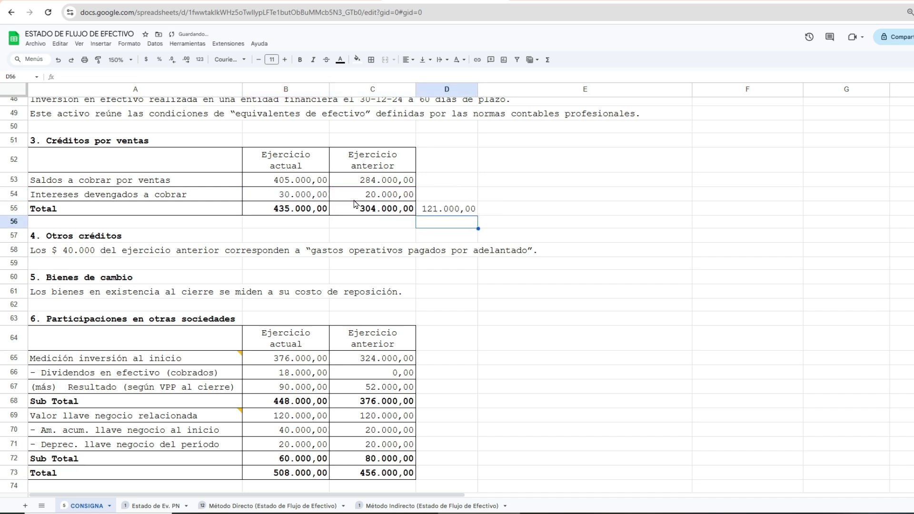
Compare the D55 calculation with the receivables increase in the Método Directo comment on Cobros por ventas netas de bienes
click(461, 212)
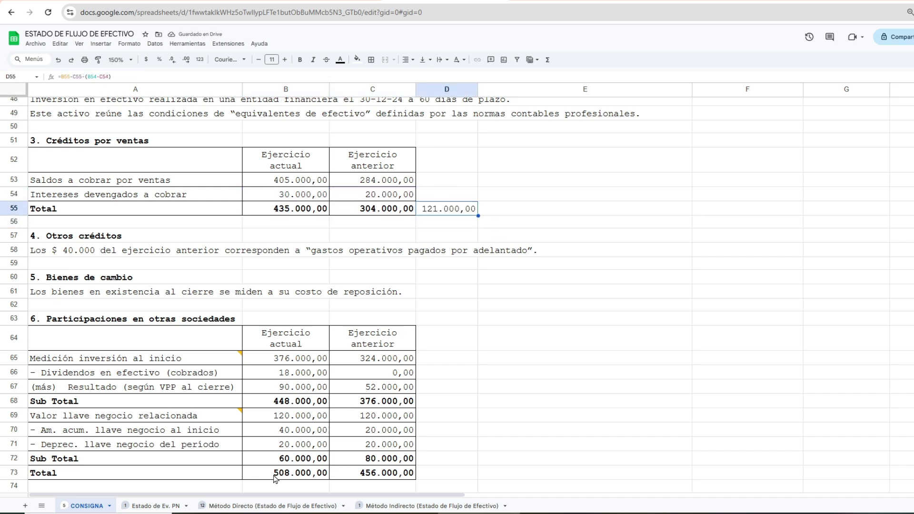
click(262, 508)
mouse_move(341, 273)
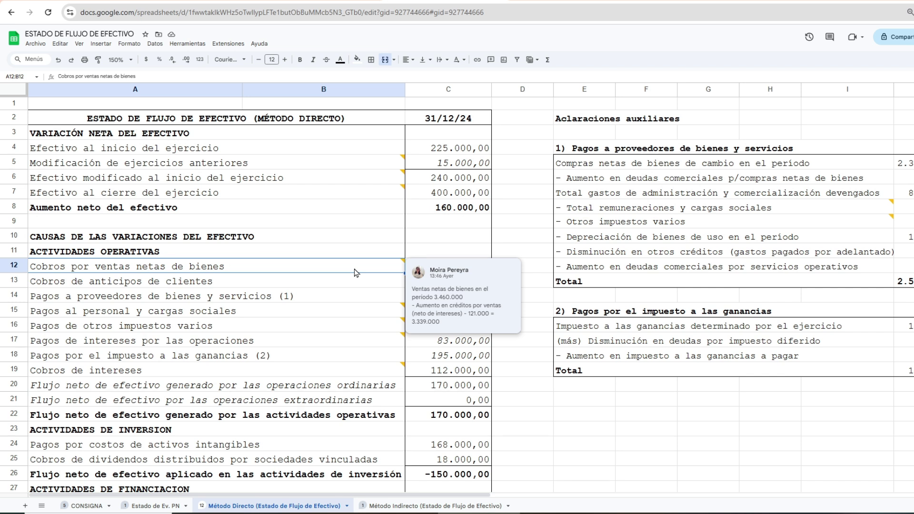
click(435, 312)
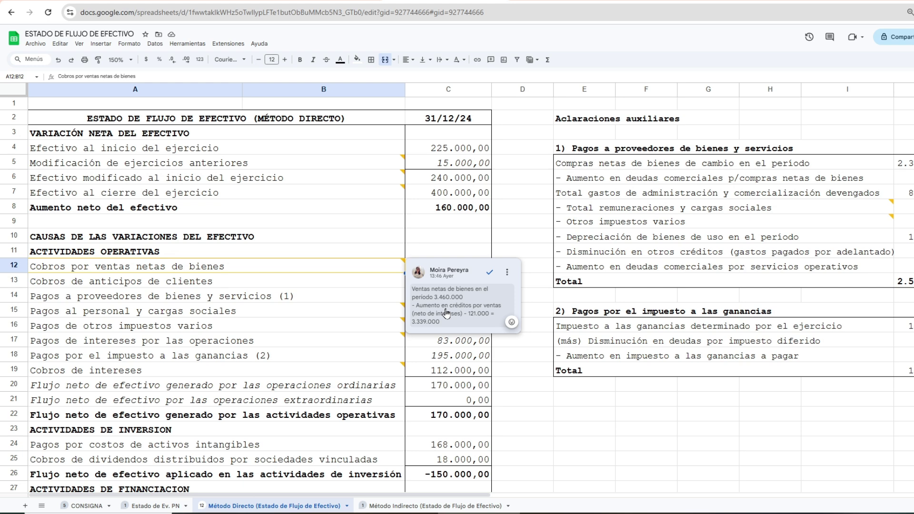
Trace Cobros de anticipos de clientes in C13 to the current-year Anticipos de Clientes in the CONSIGNA balance sheet
click(162, 280)
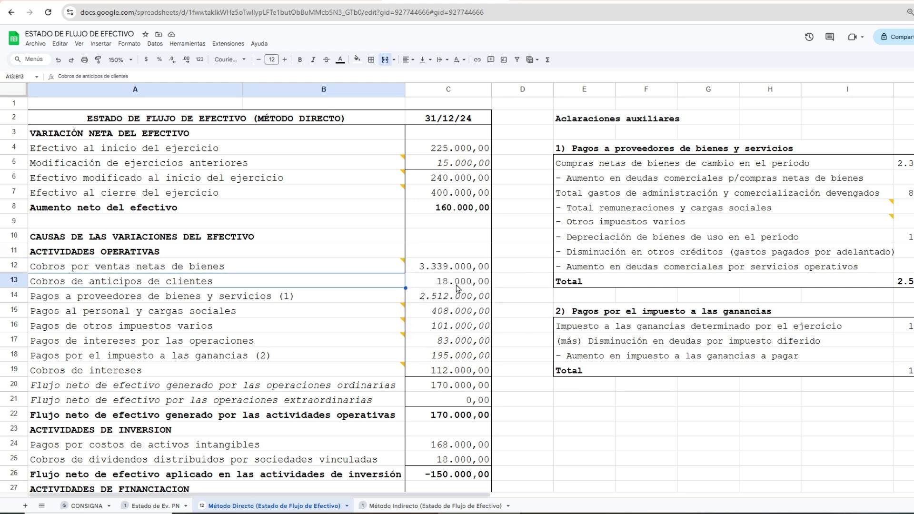
click(85, 506)
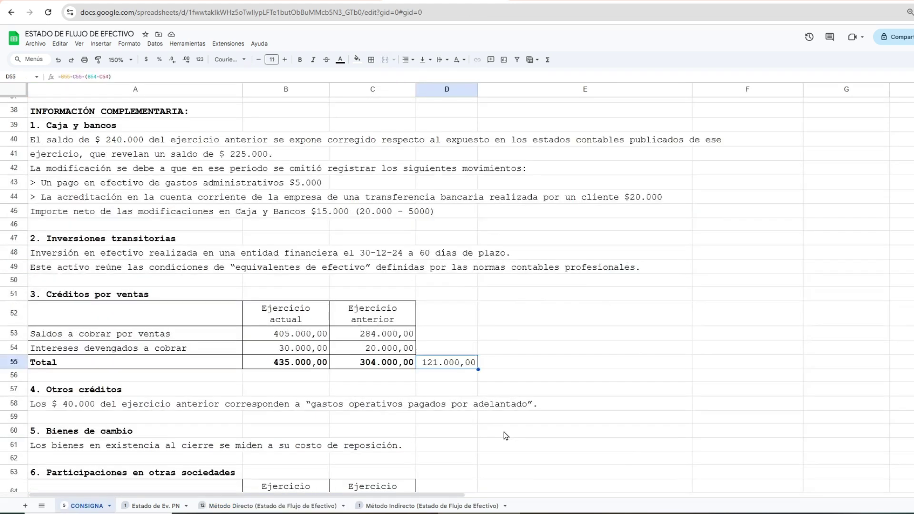
scroll(286, 381, up, 10)
click(269, 428)
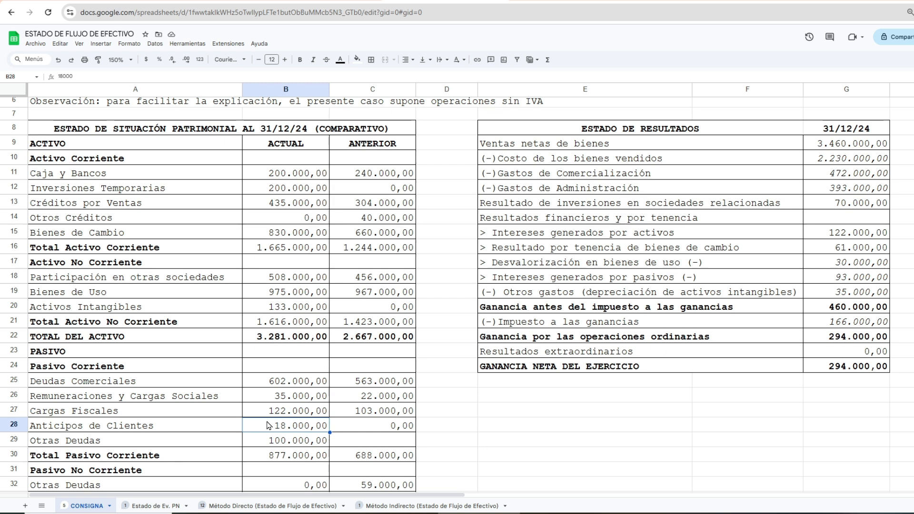
click(267, 506)
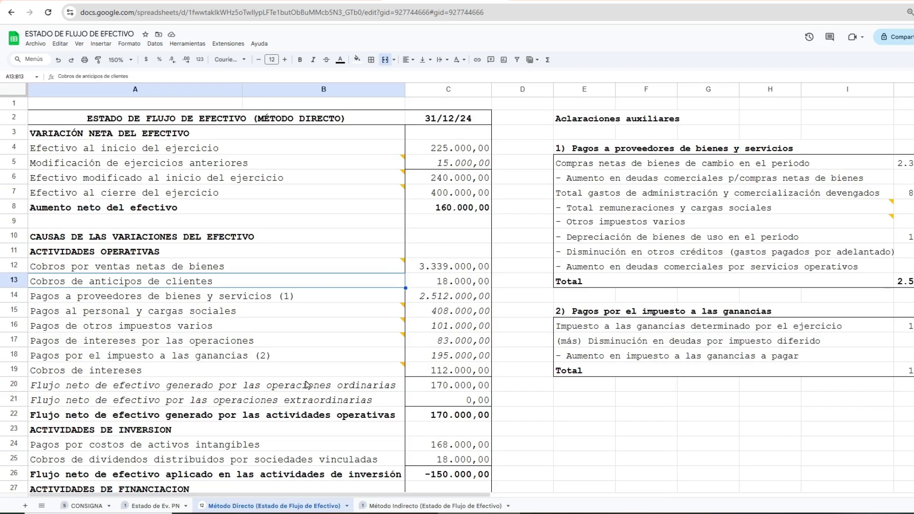
click(459, 283)
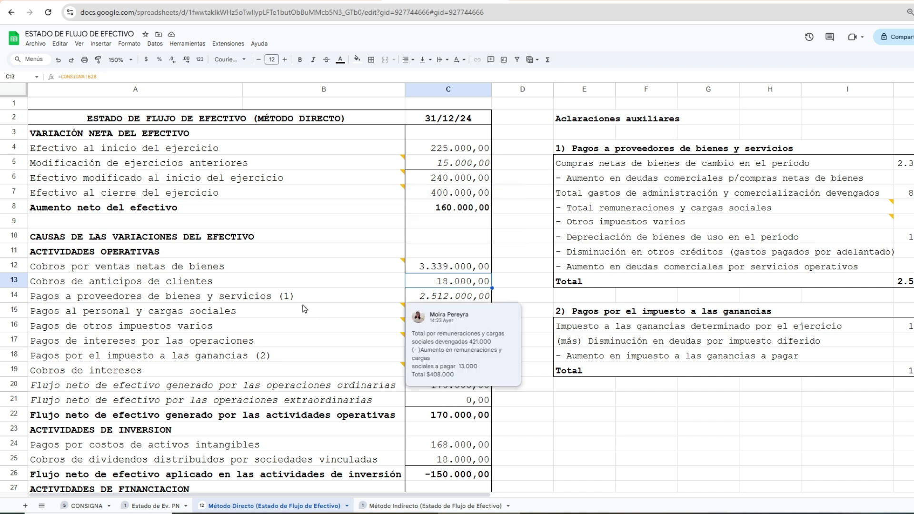
Examine Pagos a proveedores de bienes y servicios in the operating activities alongside its auxiliary breakdown 1
click(300, 300)
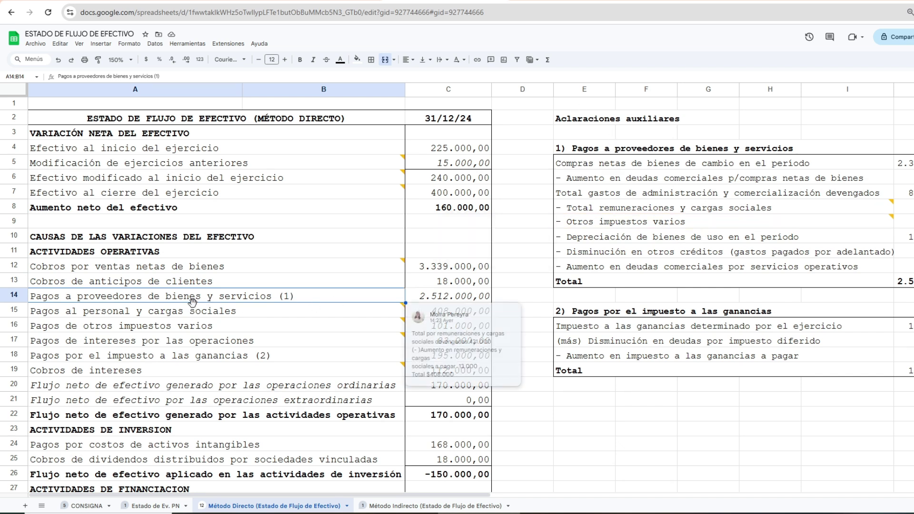
mouse_move(307, 329)
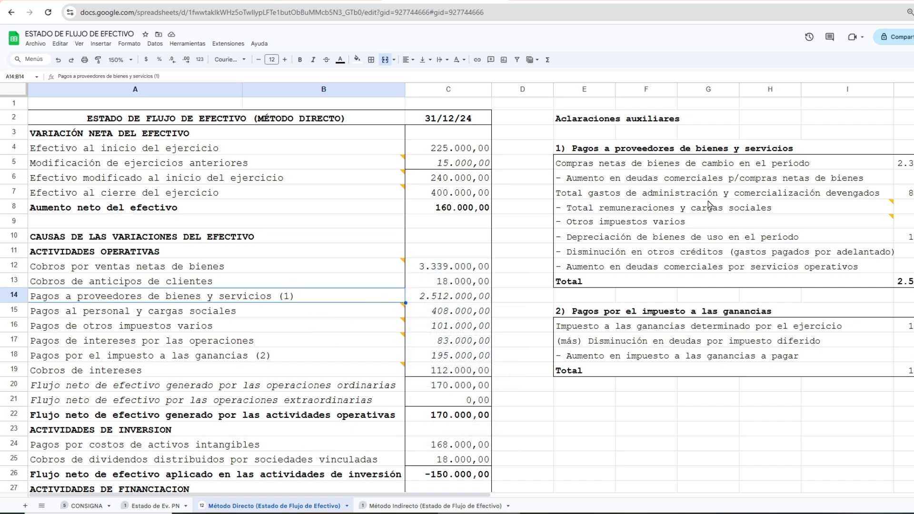
click(621, 149)
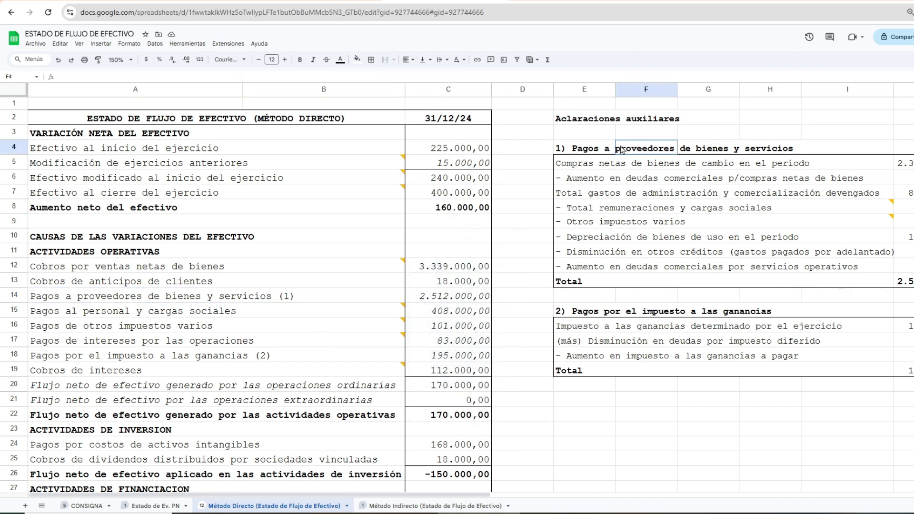
click(569, 149)
click(869, 138)
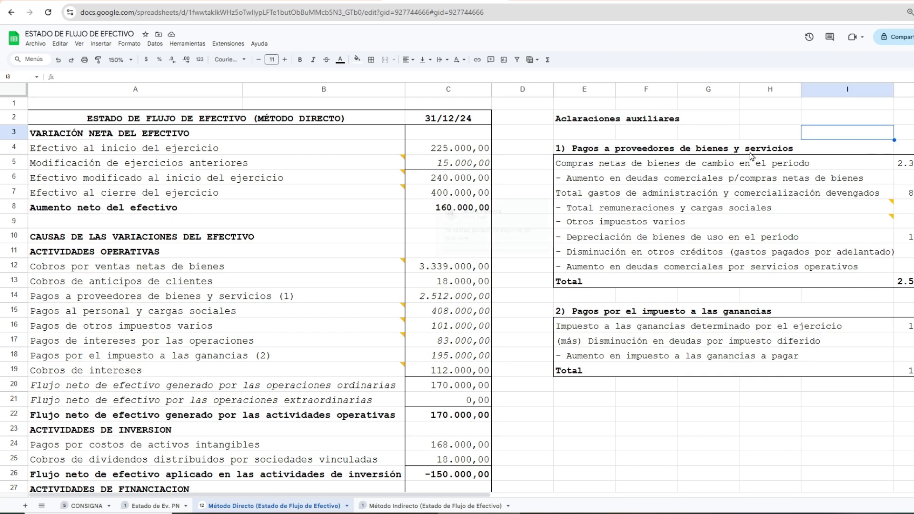
Trace Compras netas de bienes de cambio in J5 to CONSIGNA note 15, Costo de los bienes vendidos
click(605, 165)
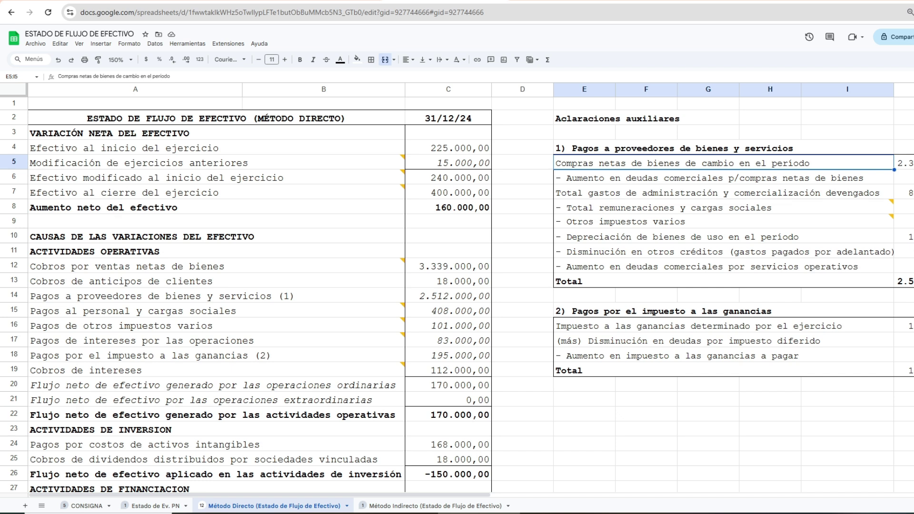
click(905, 163)
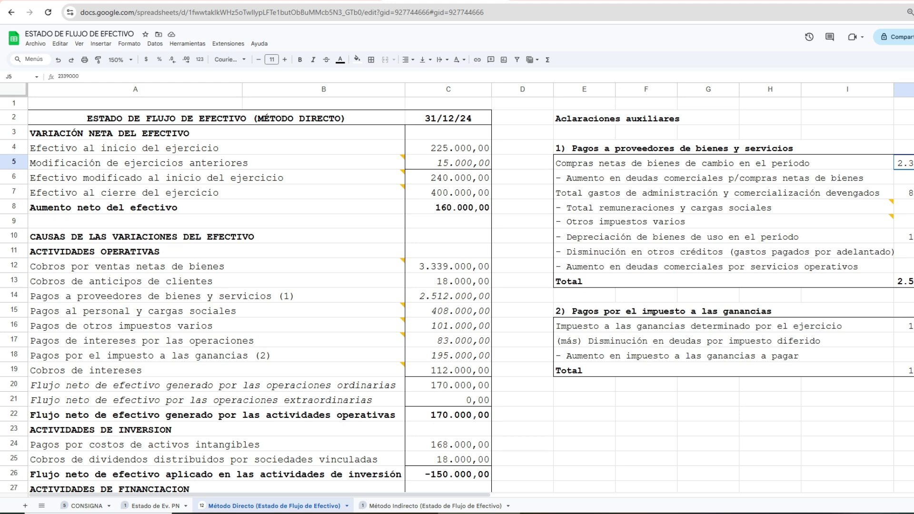
click(475, 229)
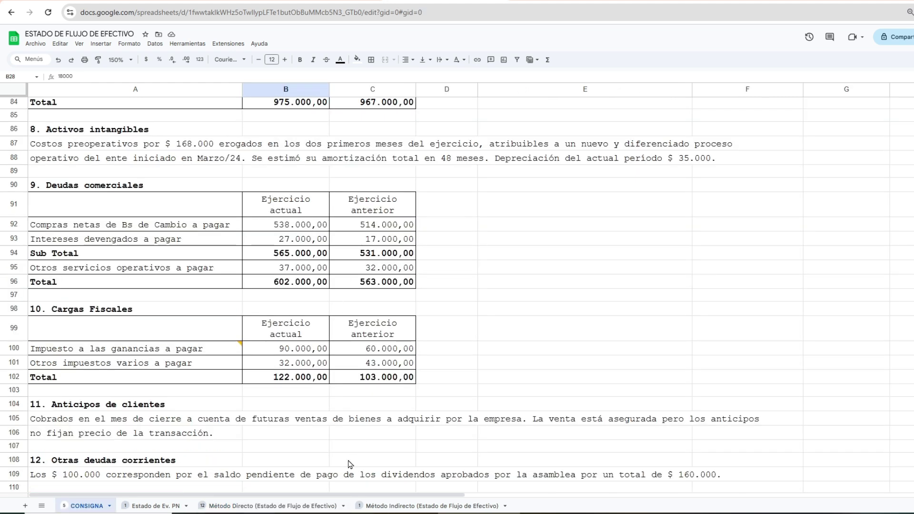
scroll(354, 436, down, 5)
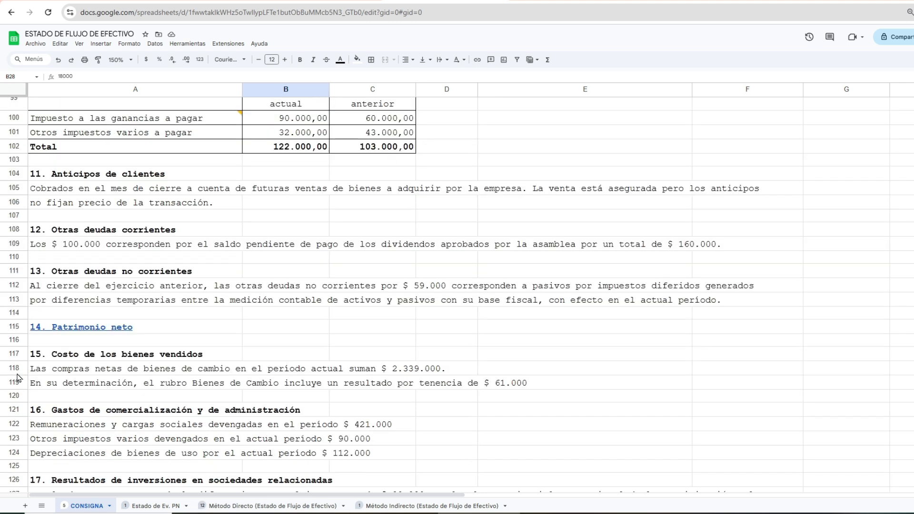
click(50, 360)
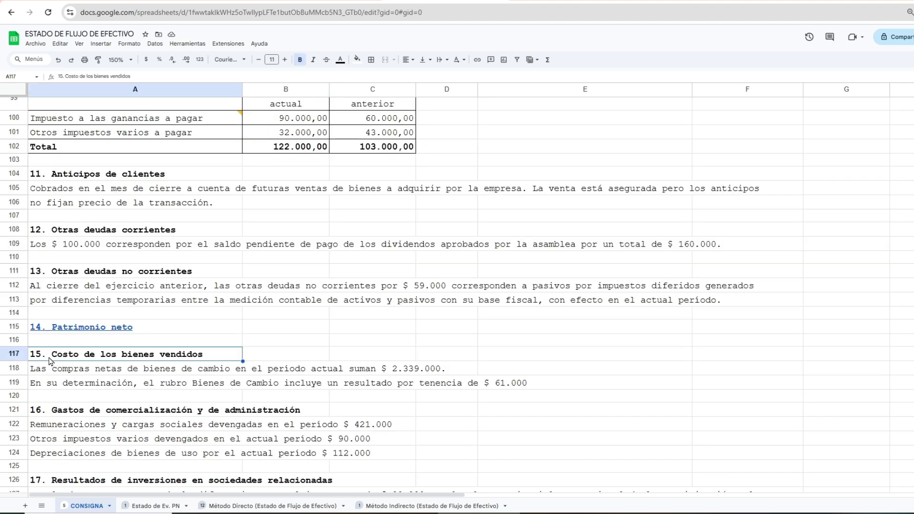
click(50, 371)
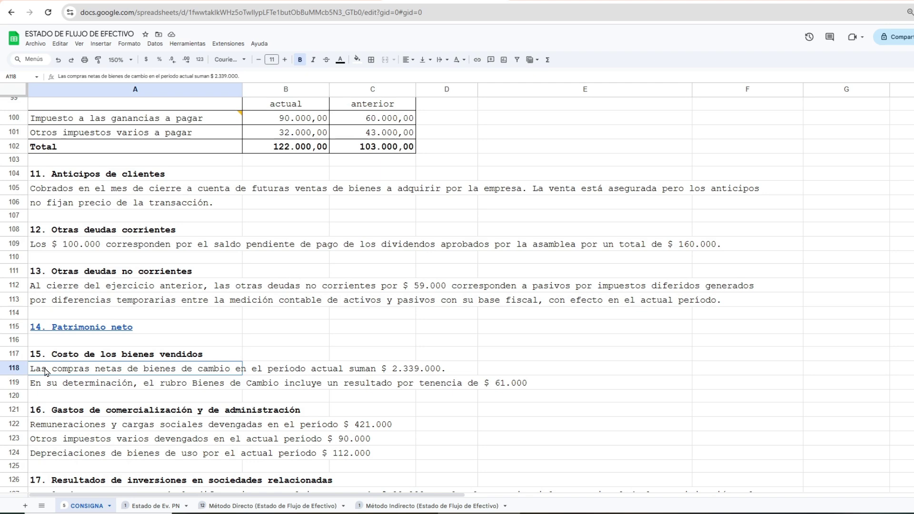
click(399, 375)
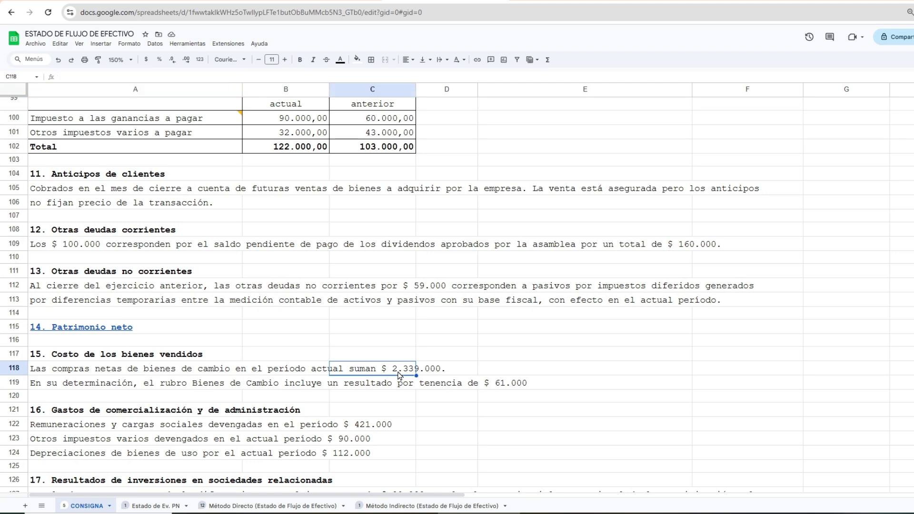
click(268, 506)
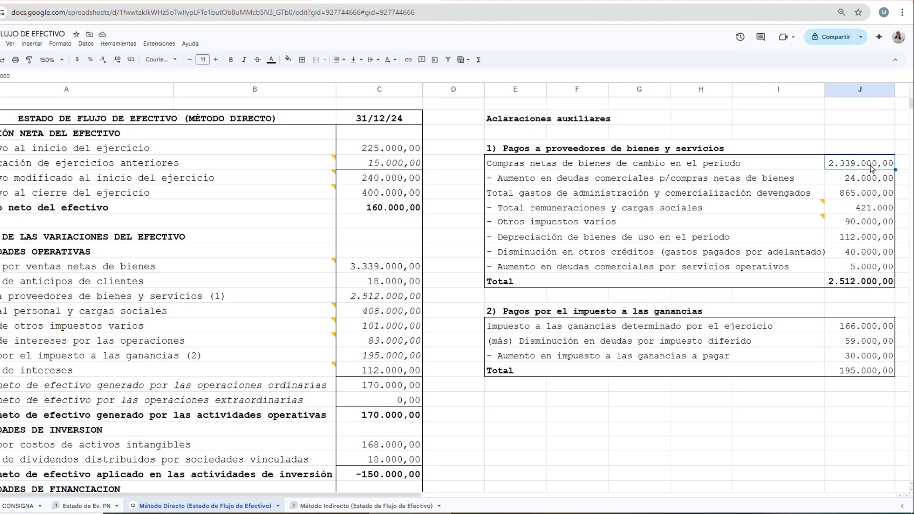
Trace Aumento en deudas comerciales p/compras netas de bienes in J6 to both years' purchases payable in CONSIGNA note 9
click(588, 183)
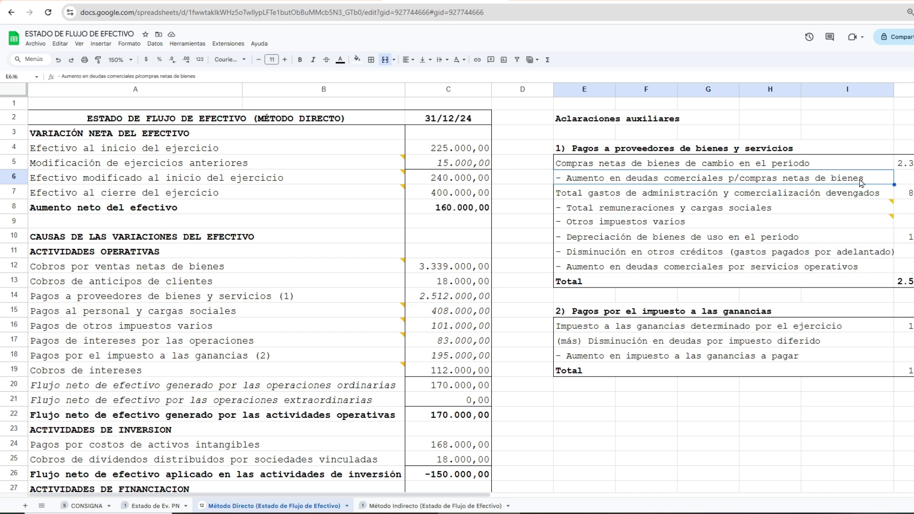
click(903, 178)
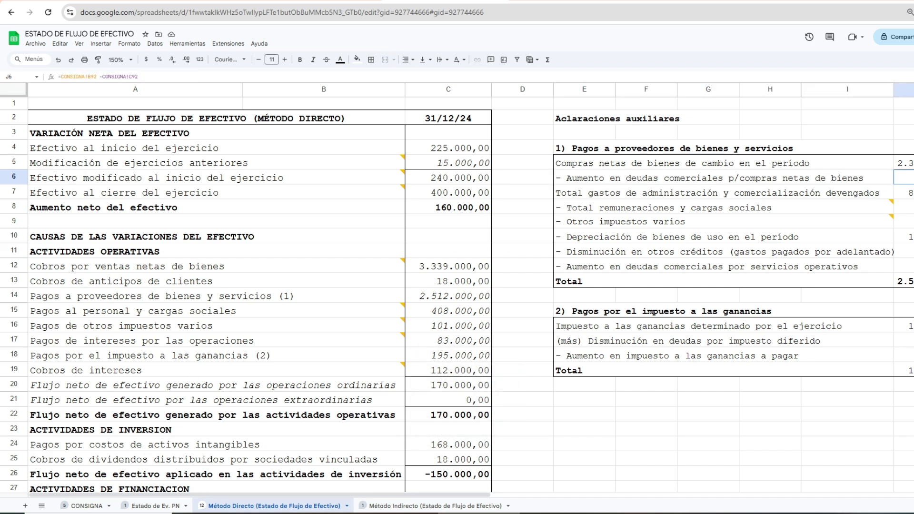
click(83, 95)
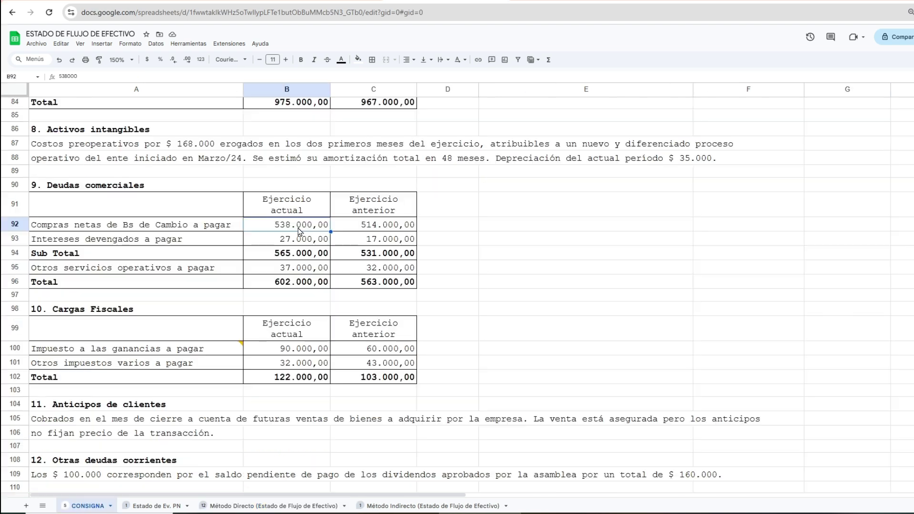
click(351, 230)
click(274, 505)
click(87, 506)
click(287, 231)
click(354, 231)
In CONSIGNA cell D92, calculate the increase in purchases payable with the formula =B92-C92
click(442, 229)
text(=)
click(323, 225)
text(-)
click(383, 225)
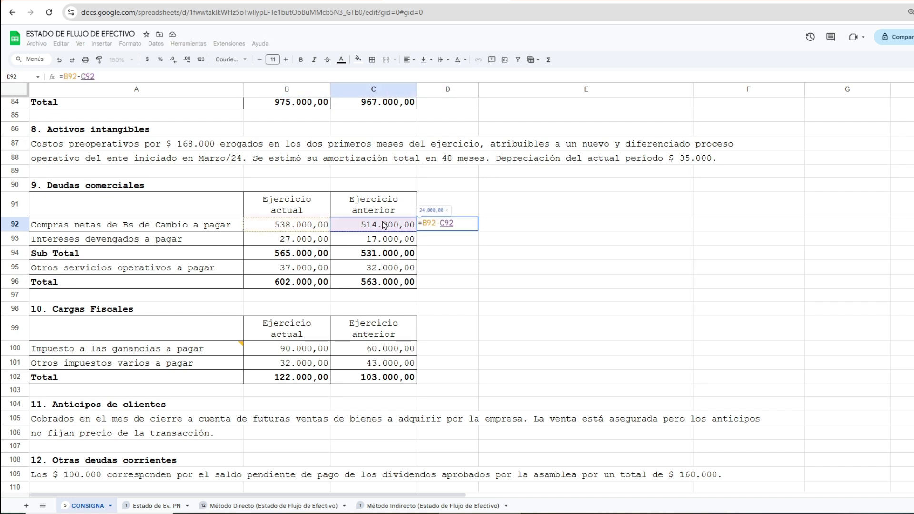
key(Return)
Compare the D92 calculation with the commercial debt increase in Método Directo cell J6, and clear D92
click(585, 307)
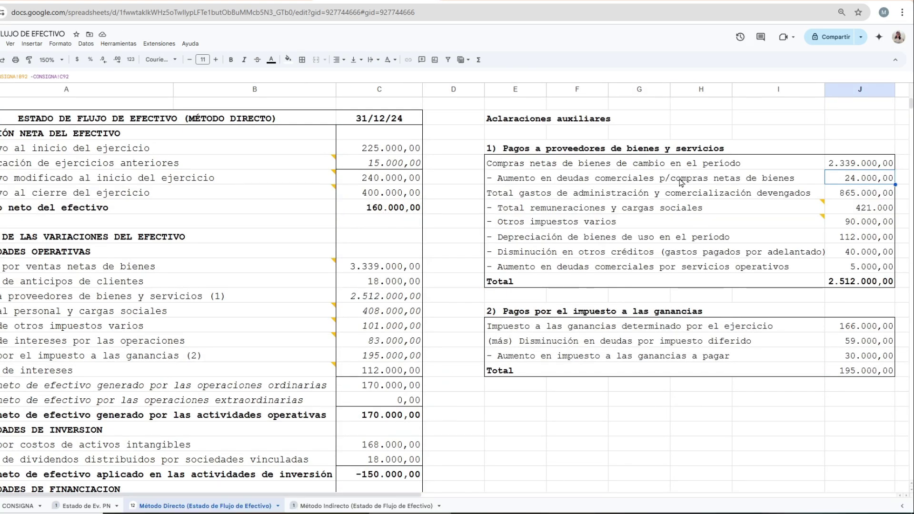
click(21, 505)
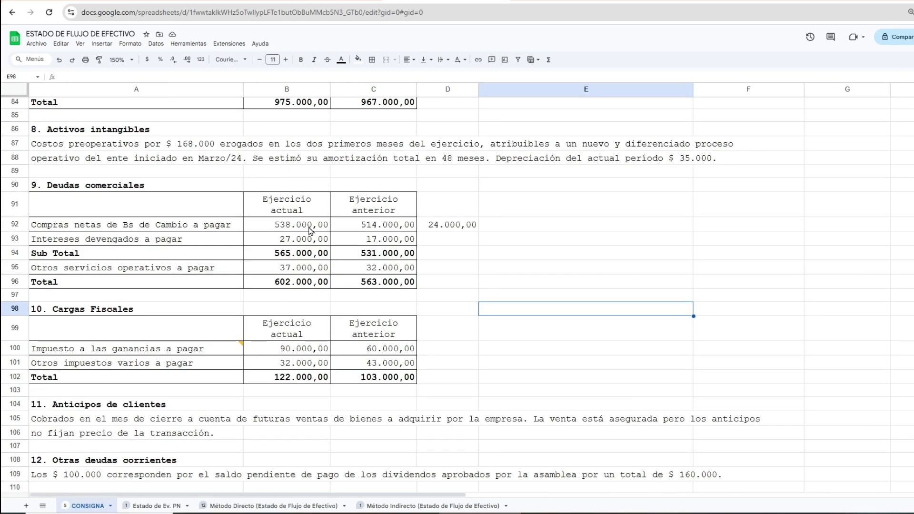
click(243, 507)
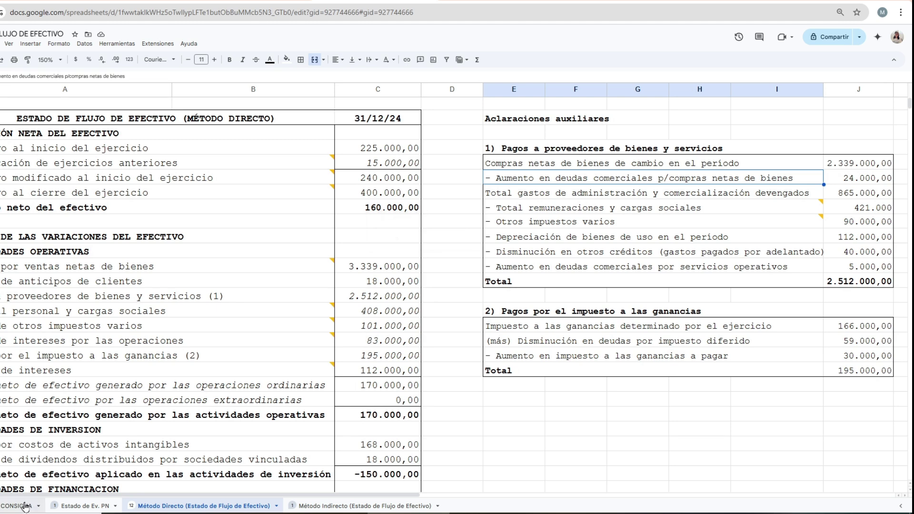
click(88, 506)
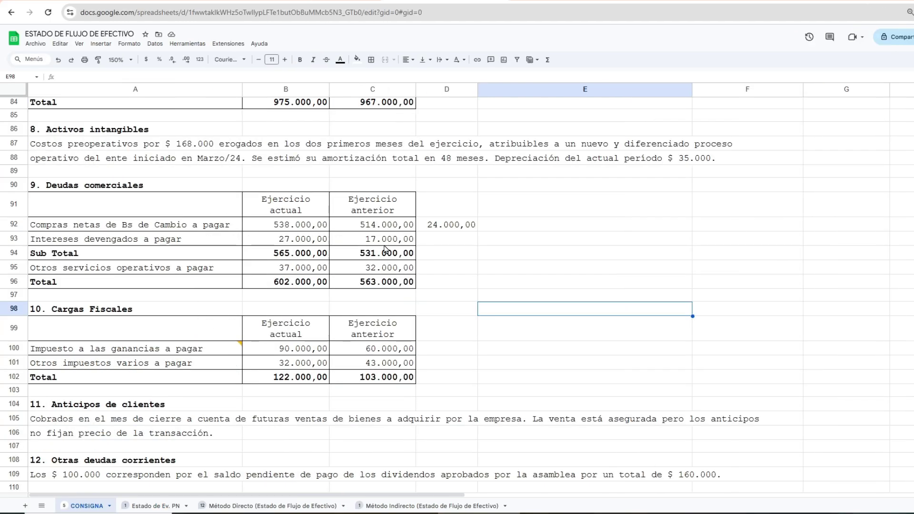
click(437, 227)
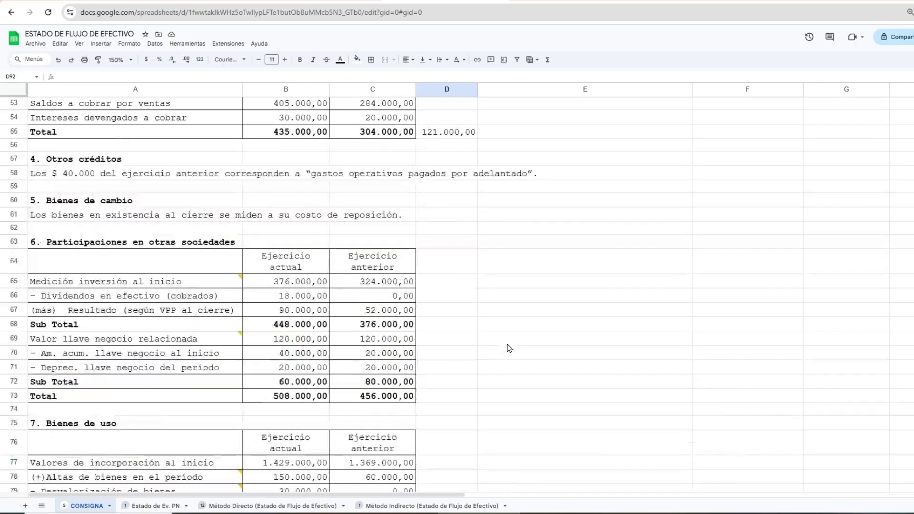
Trace Total gastos de administración y comercialización devengados to the two expense lines in the CONSIGNA Estado de Resultados
scroll(724, 304, up, 15)
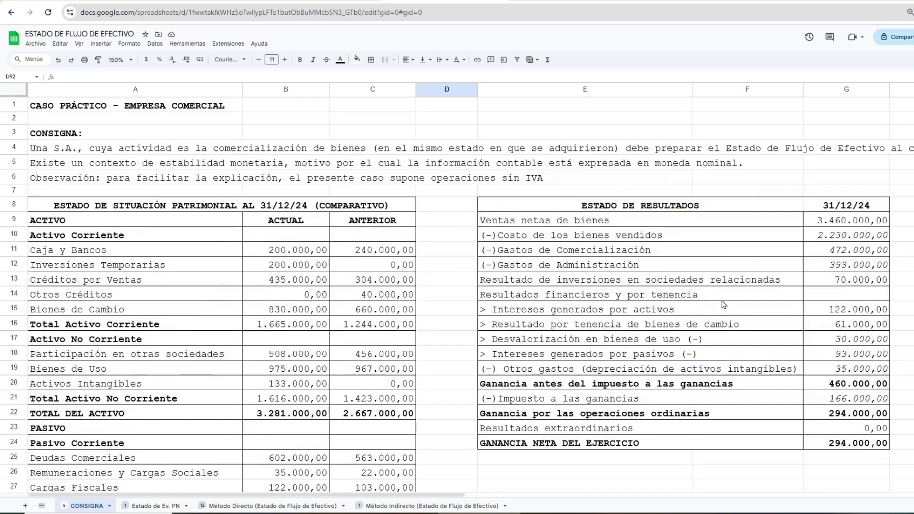
click(859, 249)
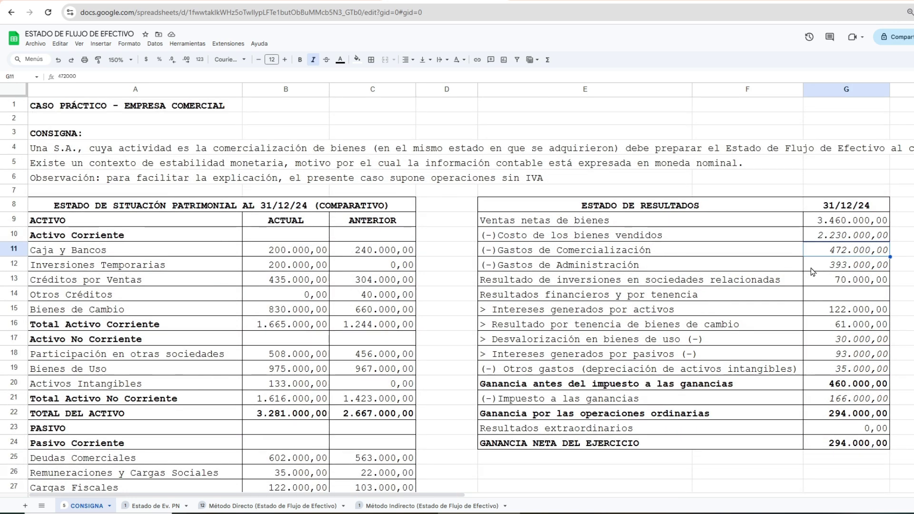
click(272, 506)
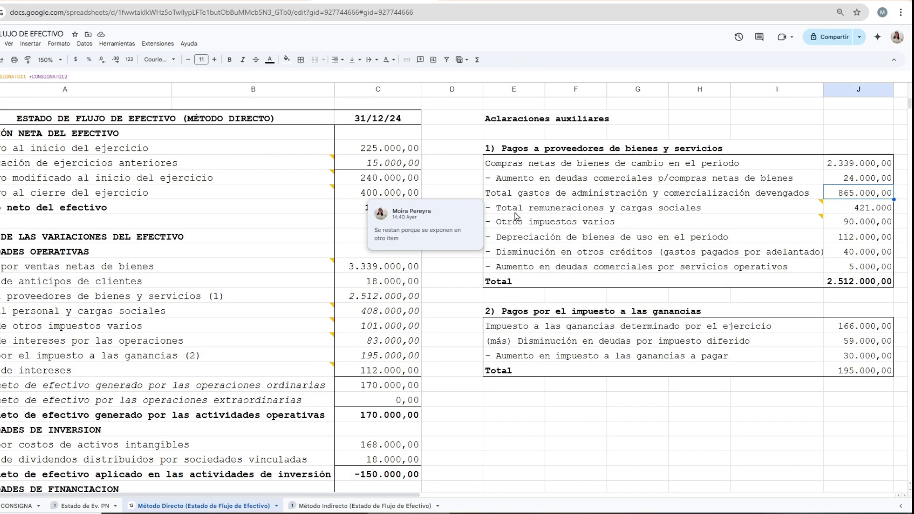
Read the comment on Total remuneraciones y cargas sociales and trace its amount to CONSIGNA note 16
click(514, 214)
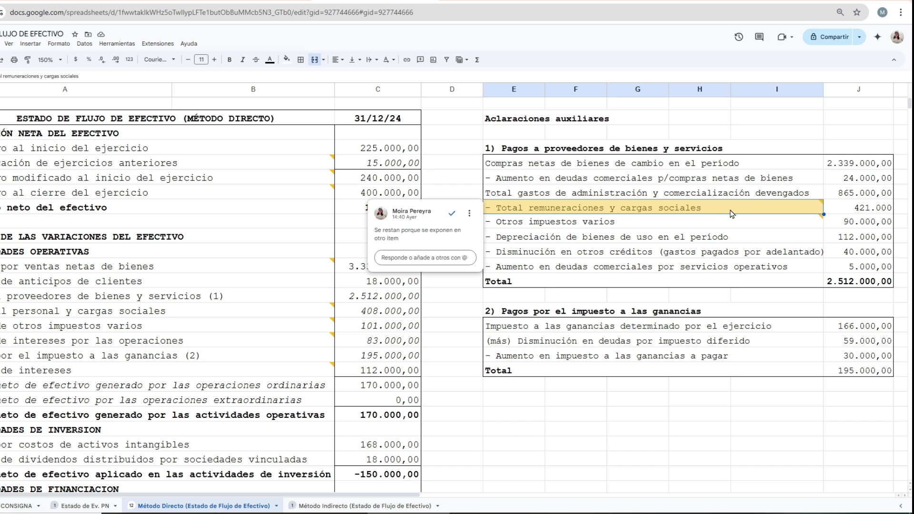
click(854, 212)
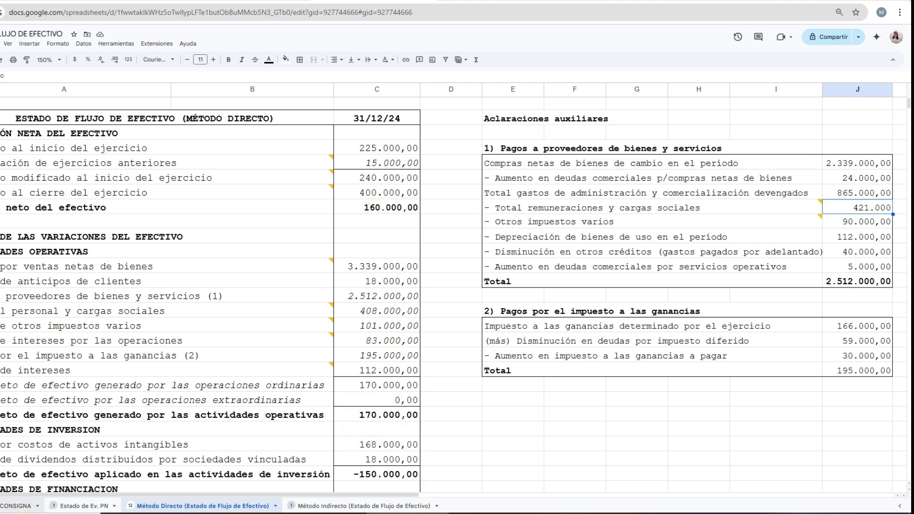
click(21, 507)
click(52, 271)
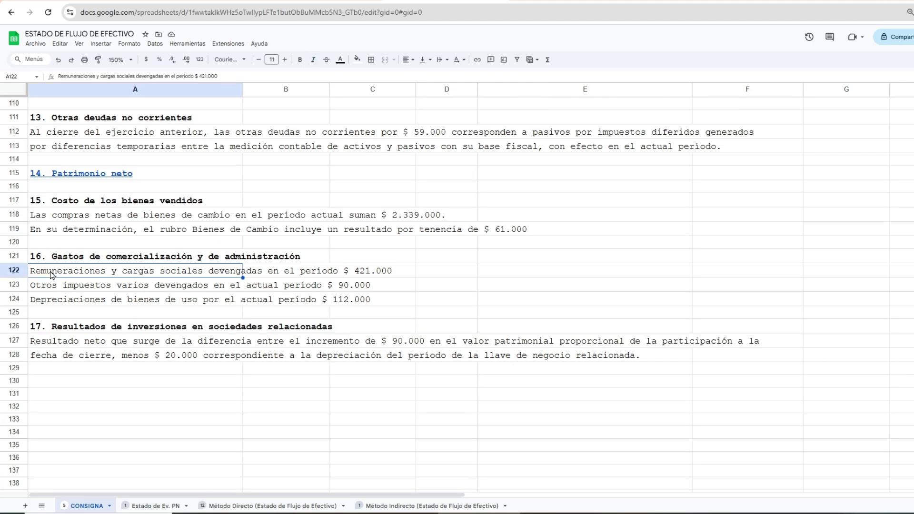
click(283, 279)
click(382, 278)
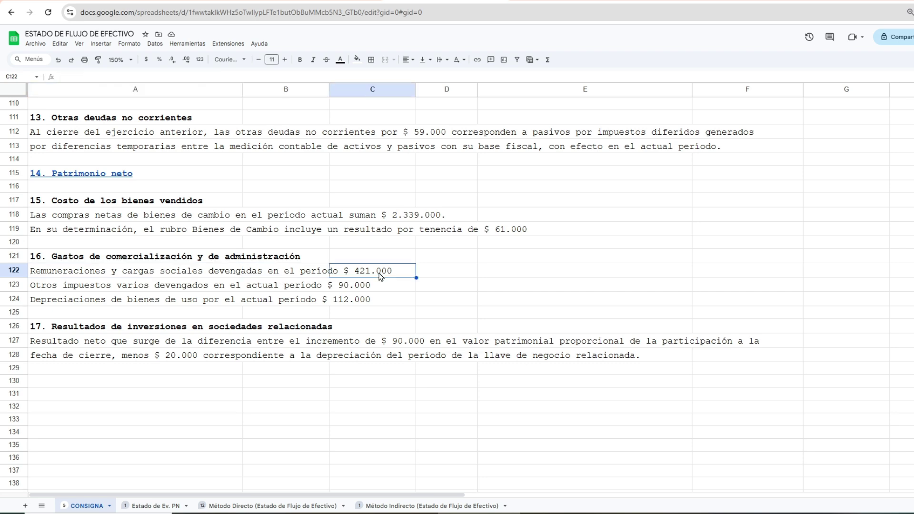
Trace Otros impuestos varios and Depreciación de bienes de uso en el periodo to CONSIGNA note 16
click(271, 506)
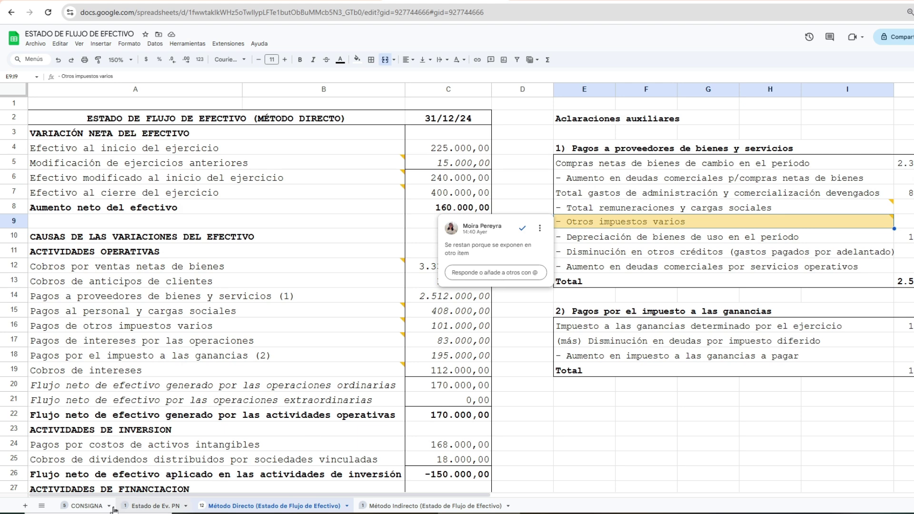
click(88, 505)
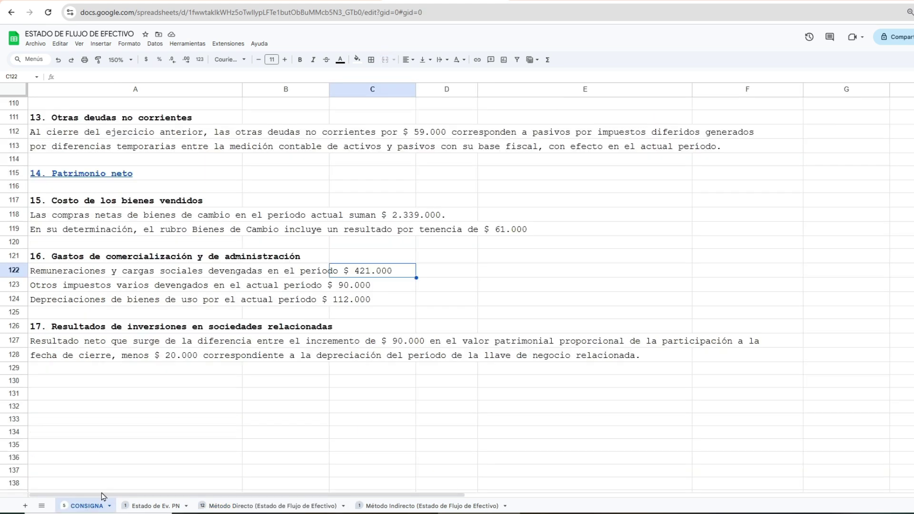
click(50, 290)
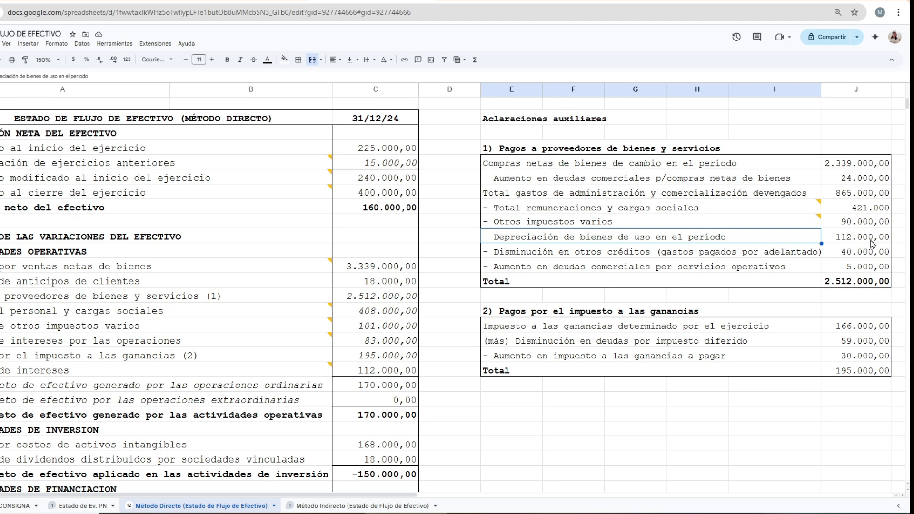
click(19, 506)
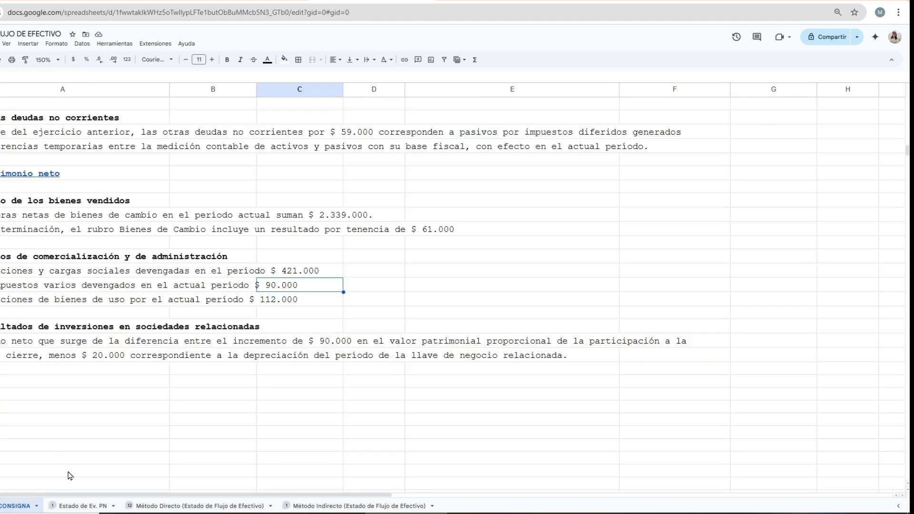
click(200, 506)
Trace Disminución en otros créditos (gastos pagados por adelantado) to CONSIGNA note 4, Otros créditos
click(511, 258)
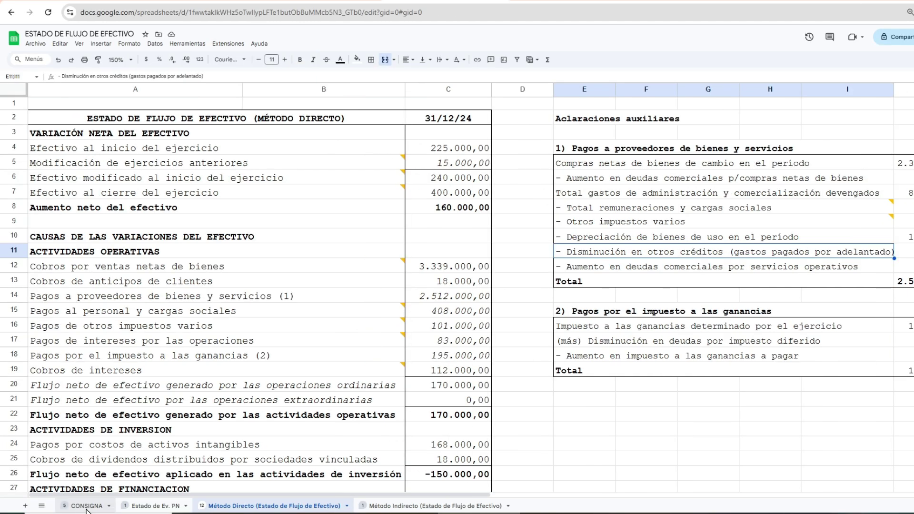
click(15, 507)
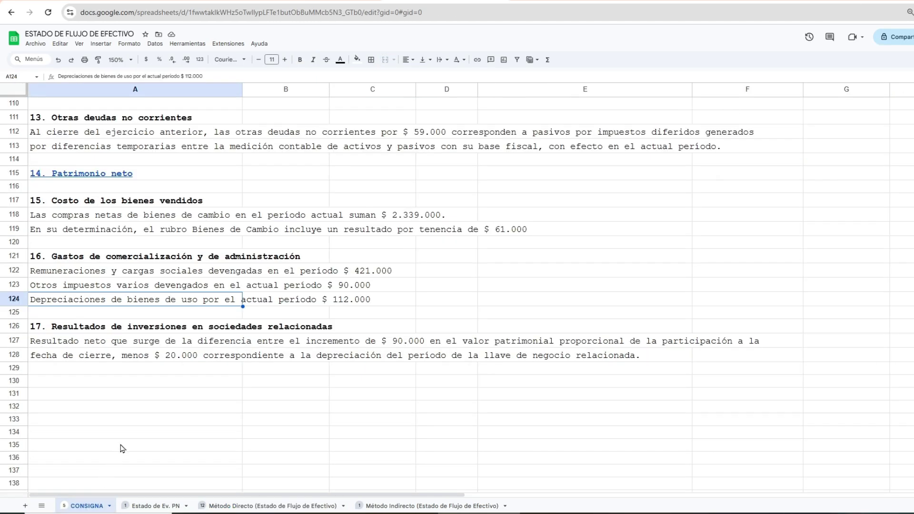
scroll(122, 448, up, 2)
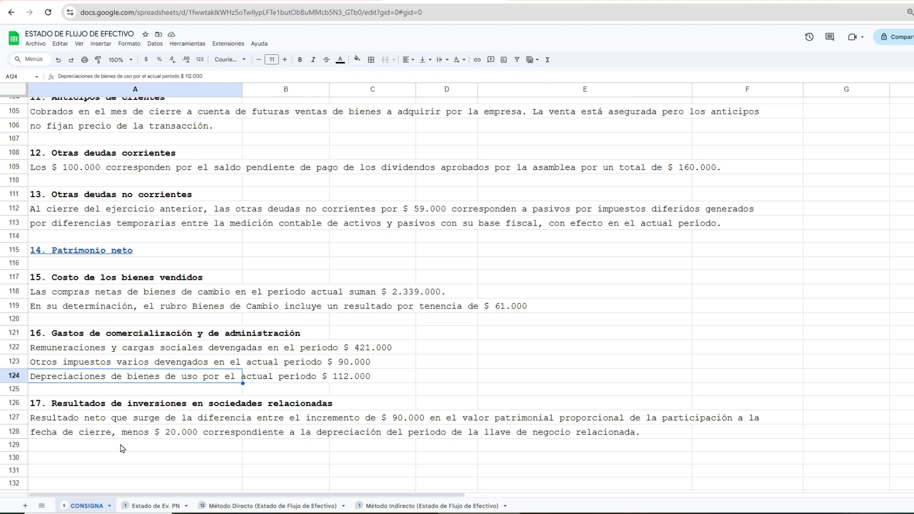
scroll(123, 448, up, 20)
click(144, 245)
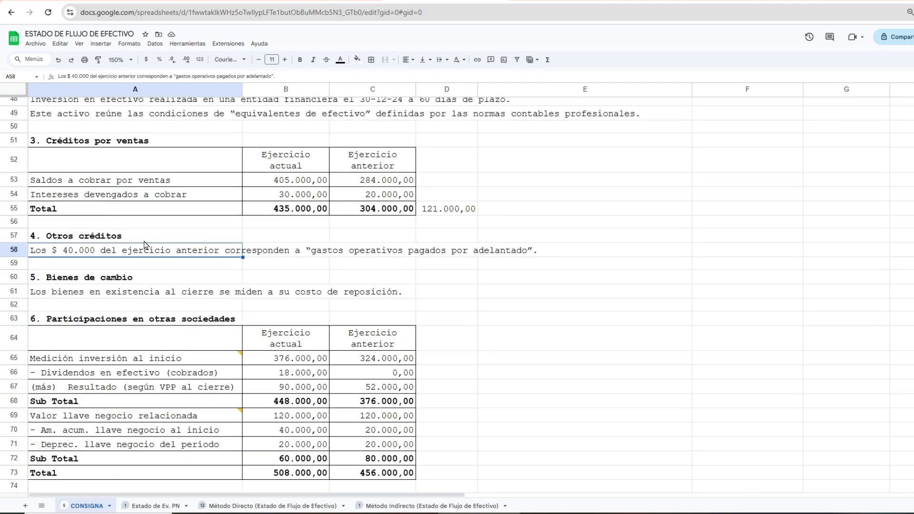
click(368, 254)
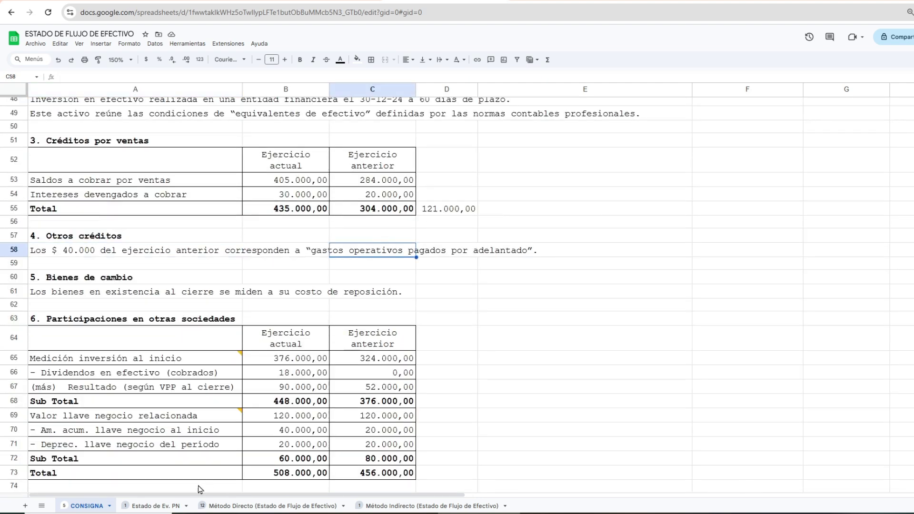
Trace Aumento en deudas comerciales por servicios operativos in Método Directo to both years' Otros servicios operativos a pagar in CONSIGNA note 9
click(272, 505)
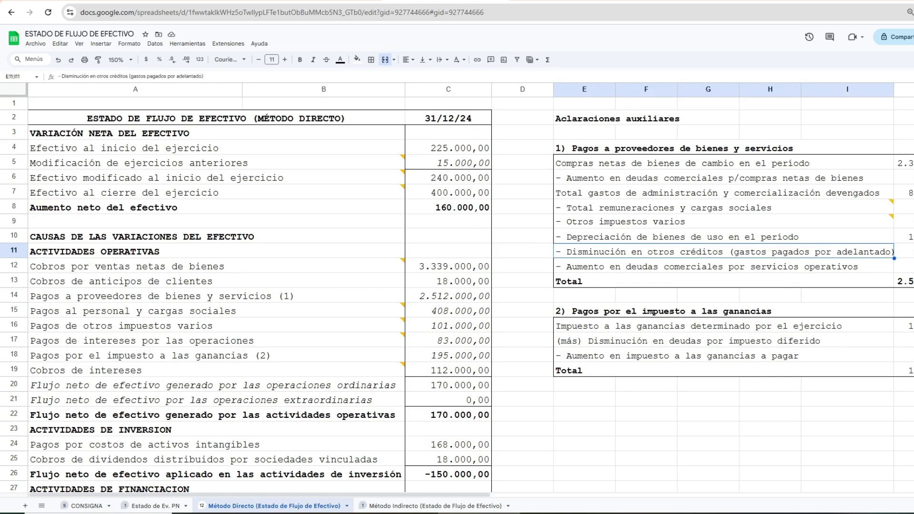
click(605, 268)
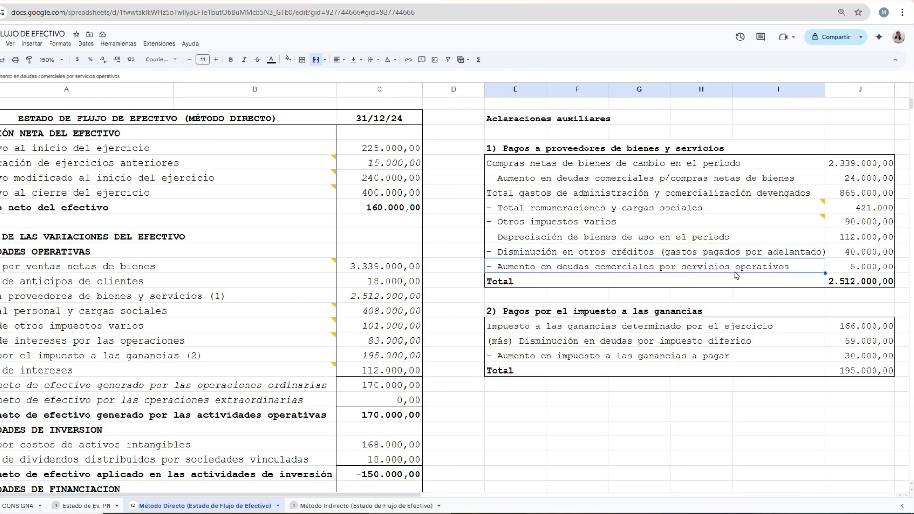
click(856, 272)
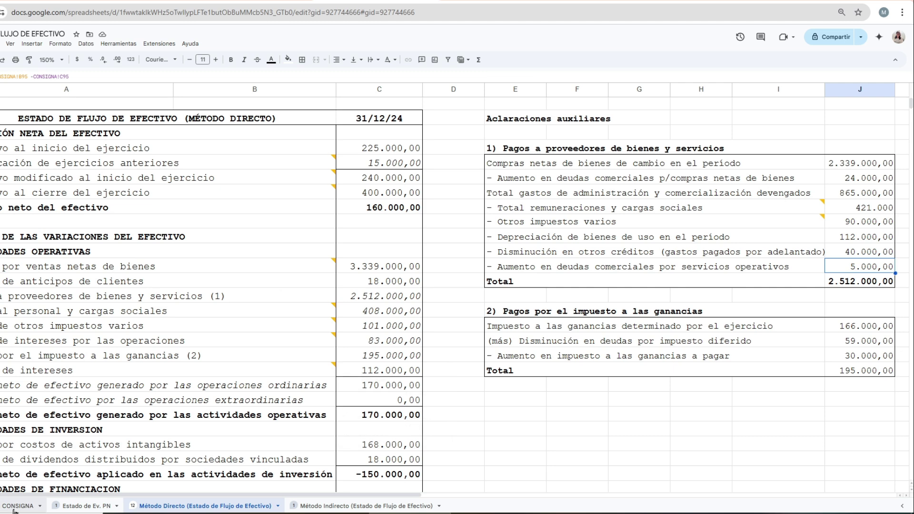
click(18, 506)
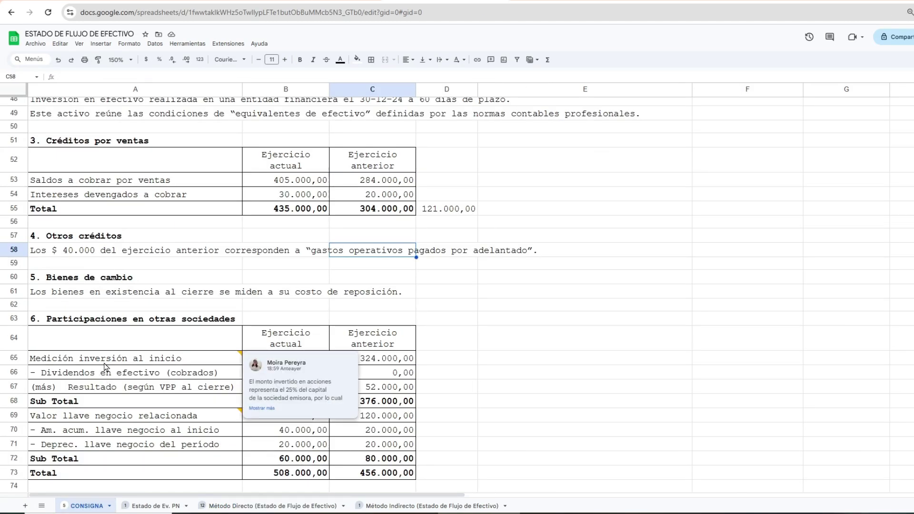
scroll(104, 367, down, 5)
scroll(104, 366, down, 5)
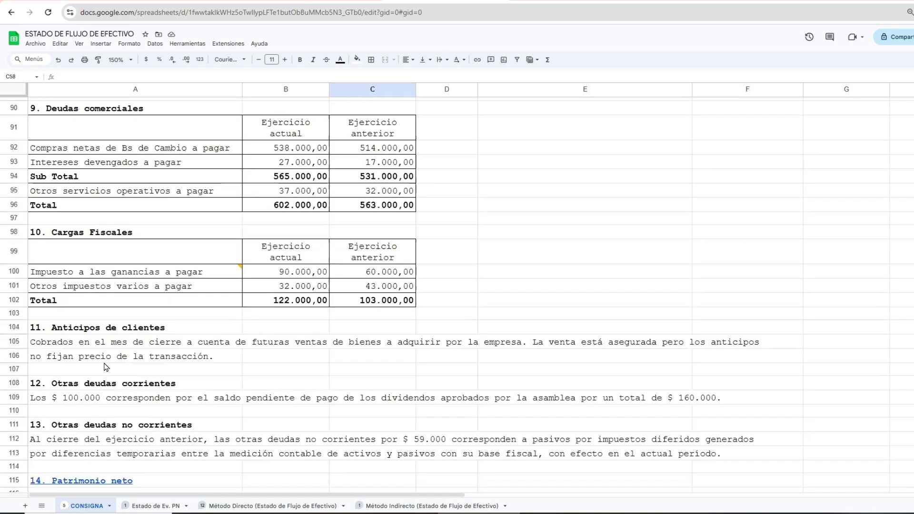
click(162, 194)
click(278, 196)
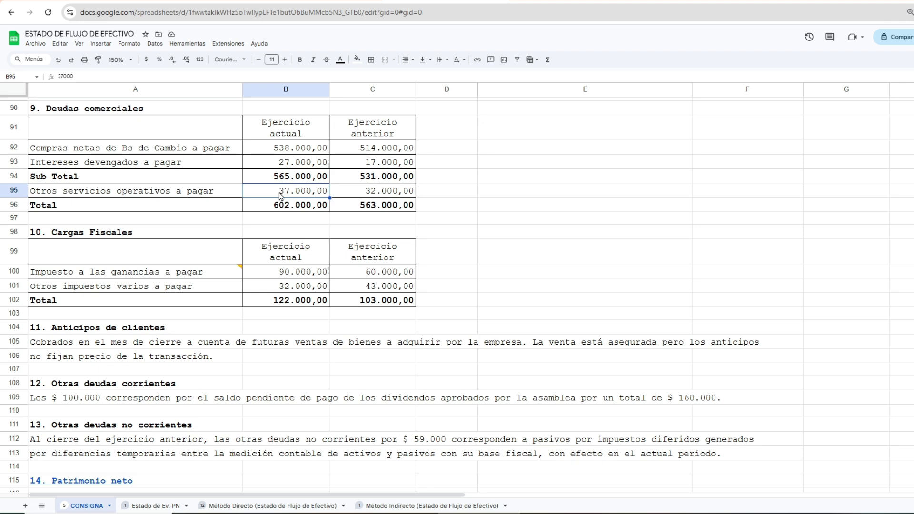
click(386, 195)
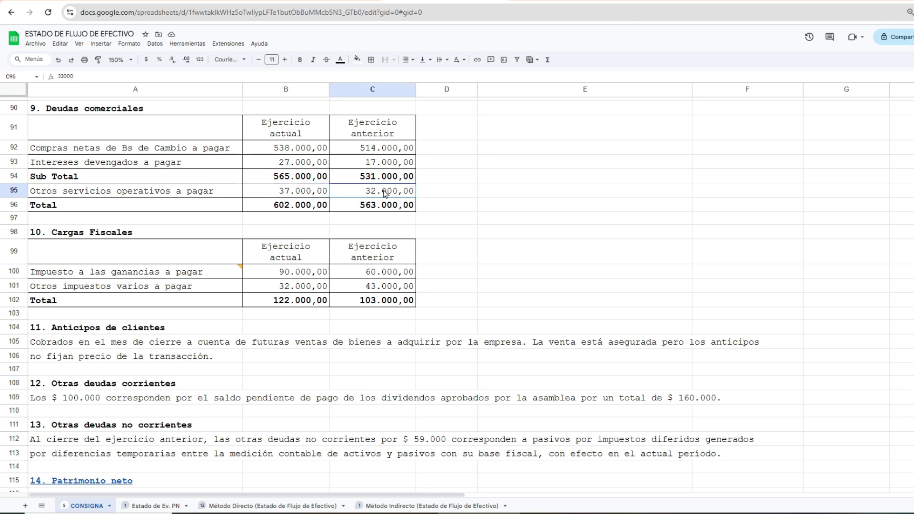
Review each component of the Pagos a proveedores de bienes y servicios breakdown in Método Directo and match its Total to cell C14
click(220, 507)
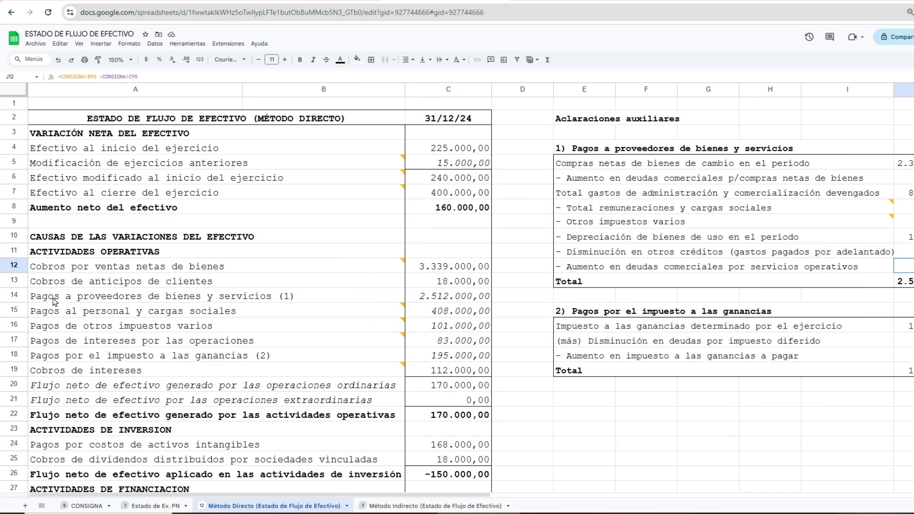
key(Down)
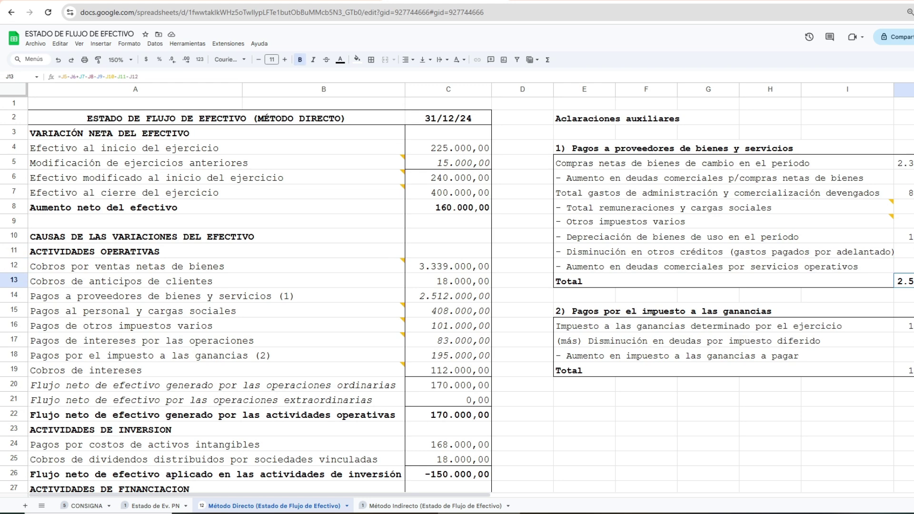
click(910, 165)
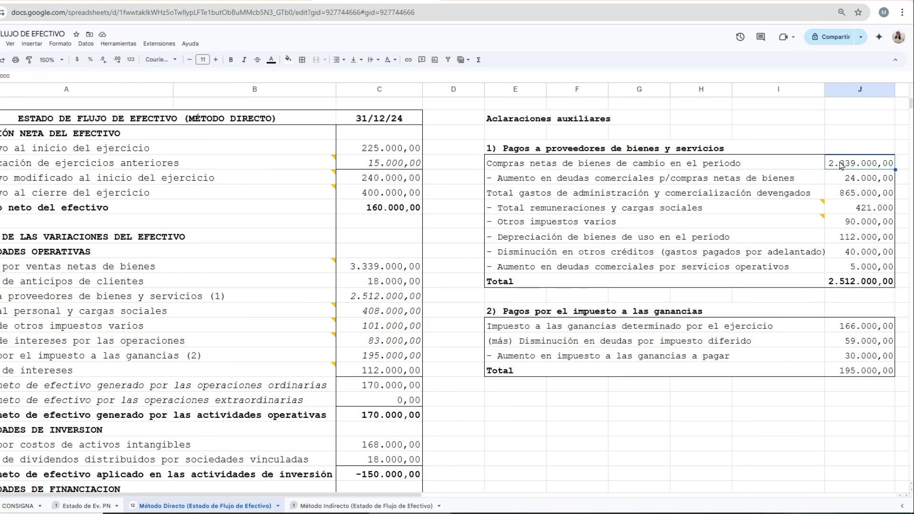
click(846, 197)
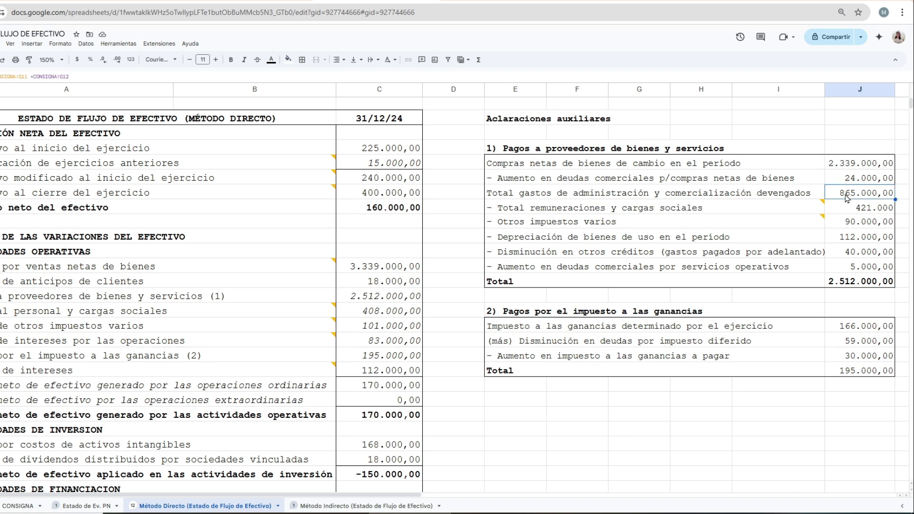
click(504, 210)
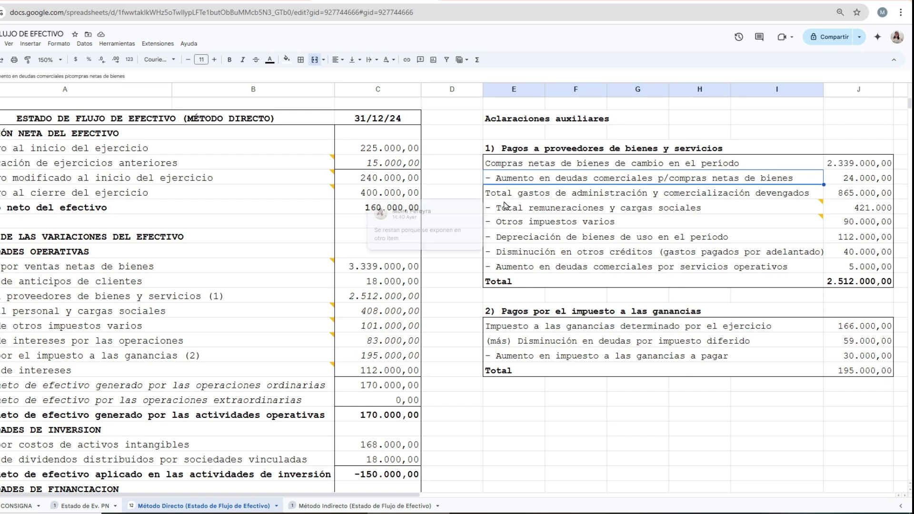
click(500, 223)
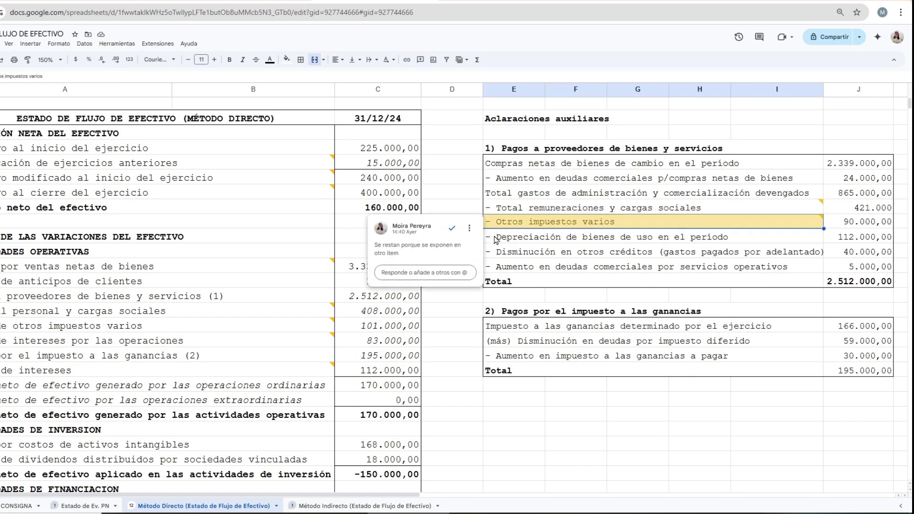
click(496, 239)
click(493, 253)
click(494, 267)
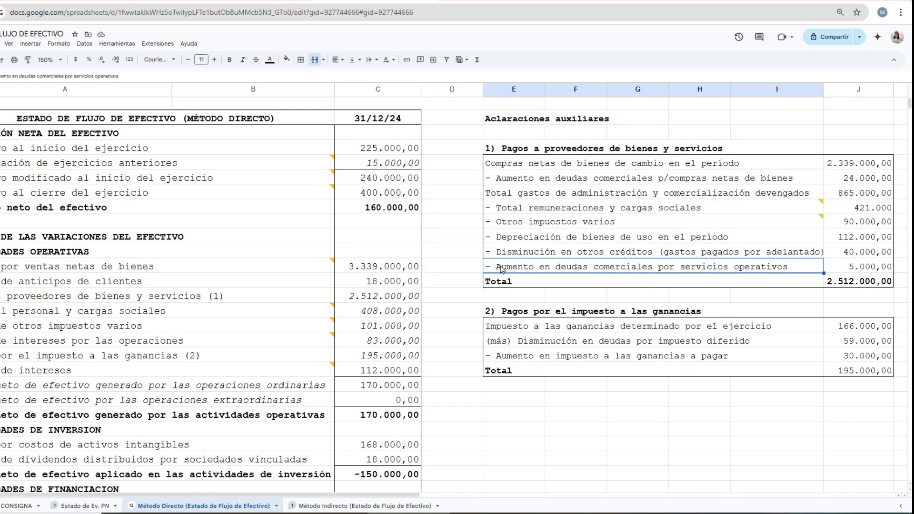
click(859, 285)
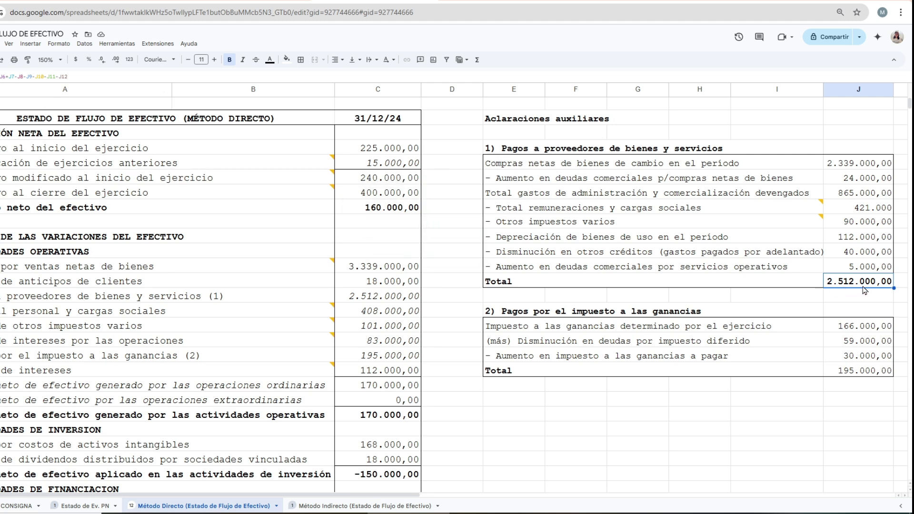
click(360, 298)
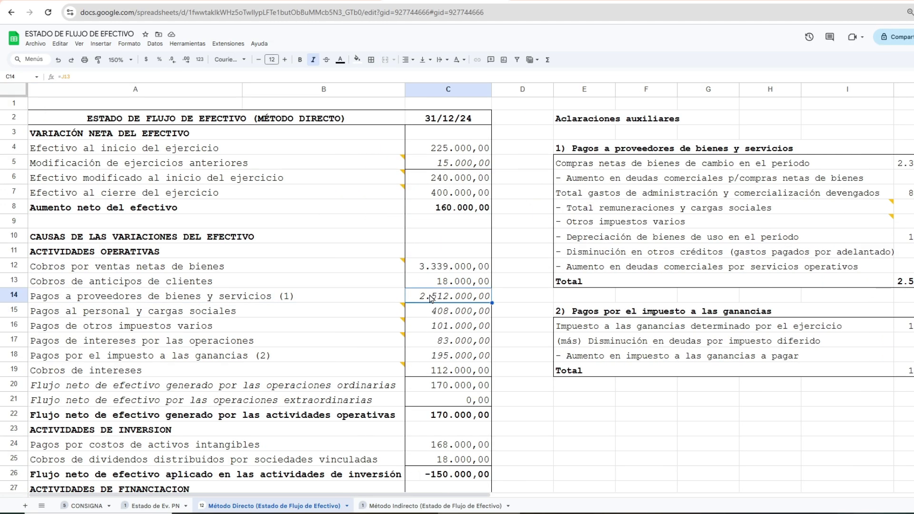
Read the comment on Pagos al personal y cargas sociales and compare its calculation with the amount in C15
click(141, 314)
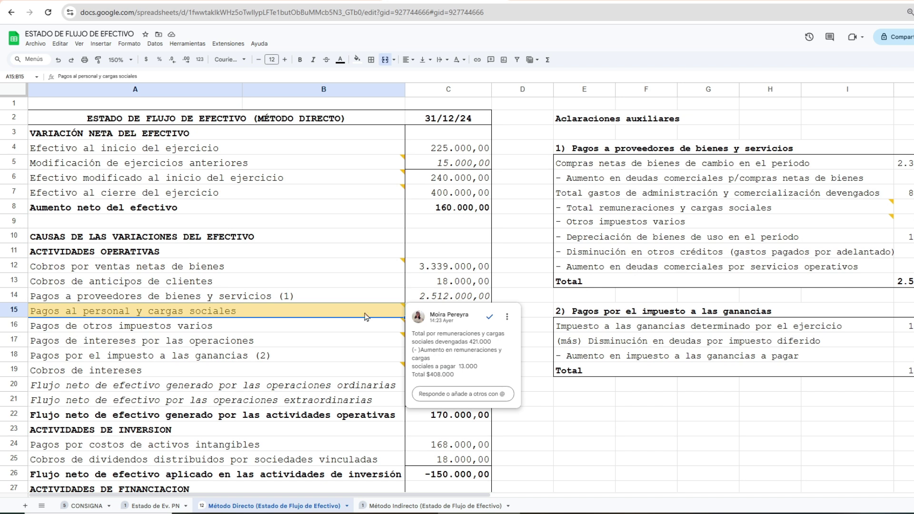
click(336, 329)
click(319, 316)
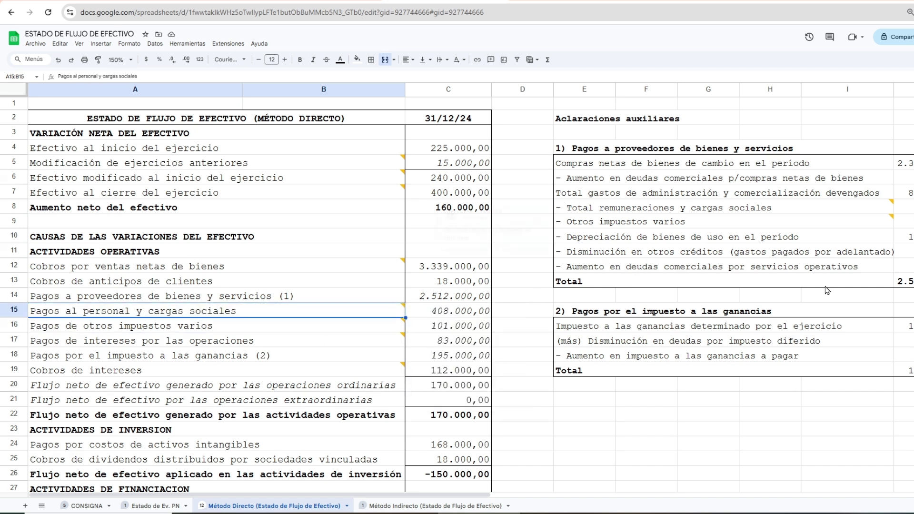
click(450, 314)
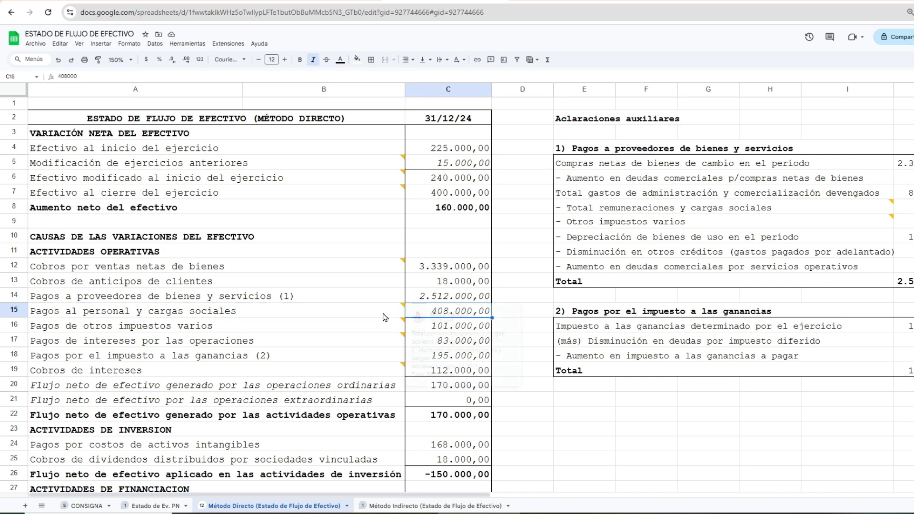
mouse_move(386, 315)
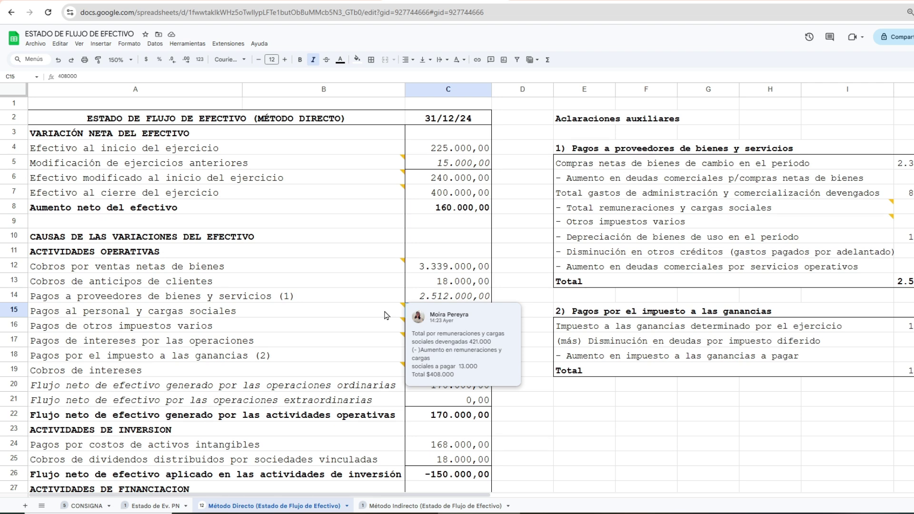
click(385, 315)
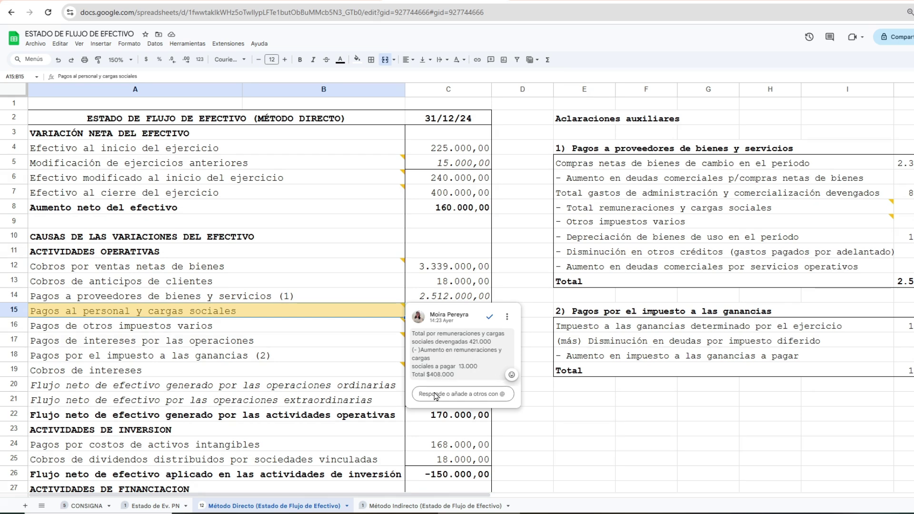
Compare the current and prior Remuneraciones y Cargas Sociales balances in CONSIGNA with the comment on Pagos al personal y cargas sociales
click(86, 506)
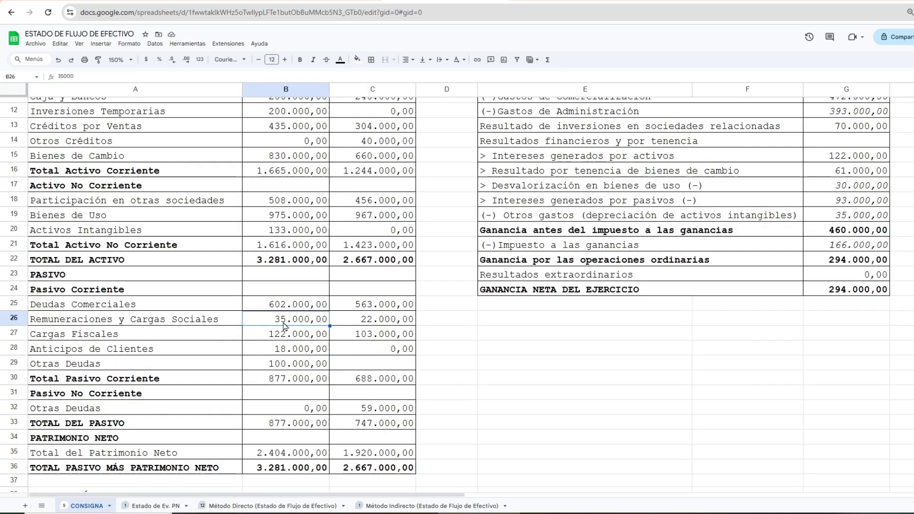
key(Right)
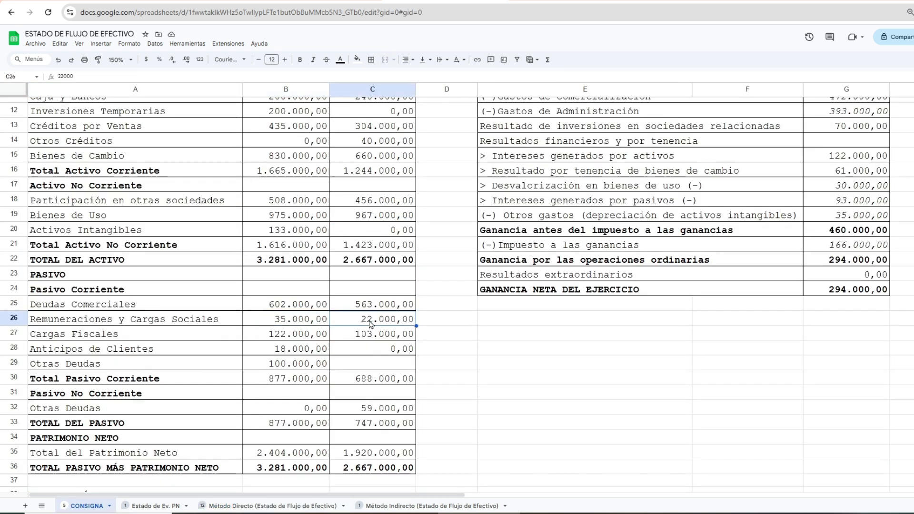
click(291, 326)
click(373, 324)
click(271, 506)
mouse_move(376, 317)
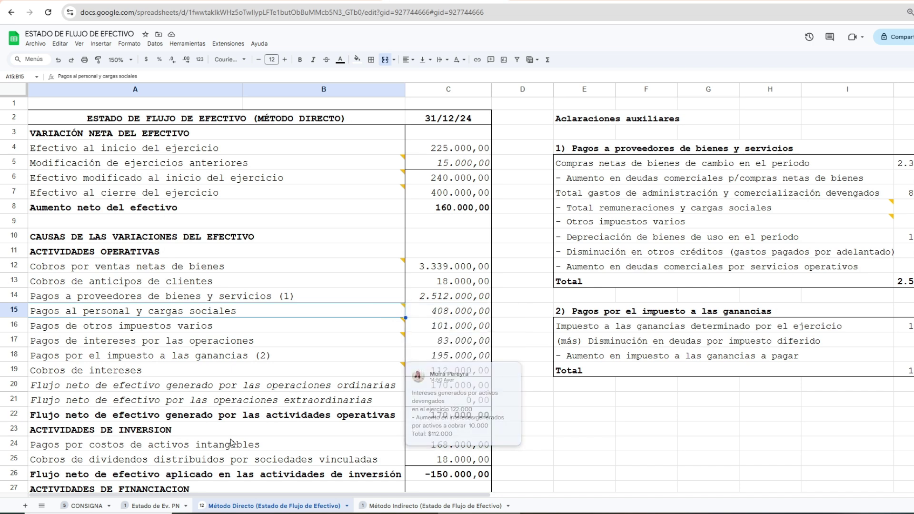
Read the comment on Pagos de otros impuestos varios and trace its decrease to Otros impuestos varios a pagar in CONSIGNA note 10
click(646, 459)
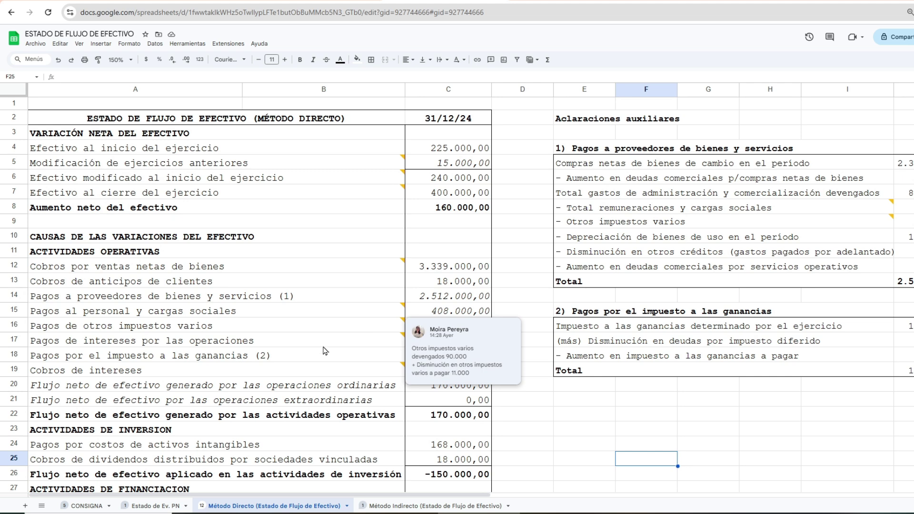
click(85, 505)
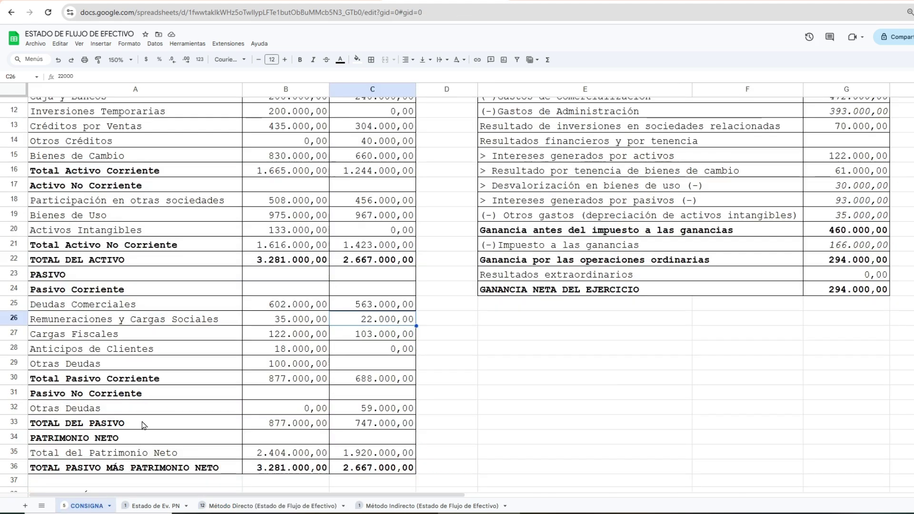
scroll(144, 425, down, 20)
click(376, 211)
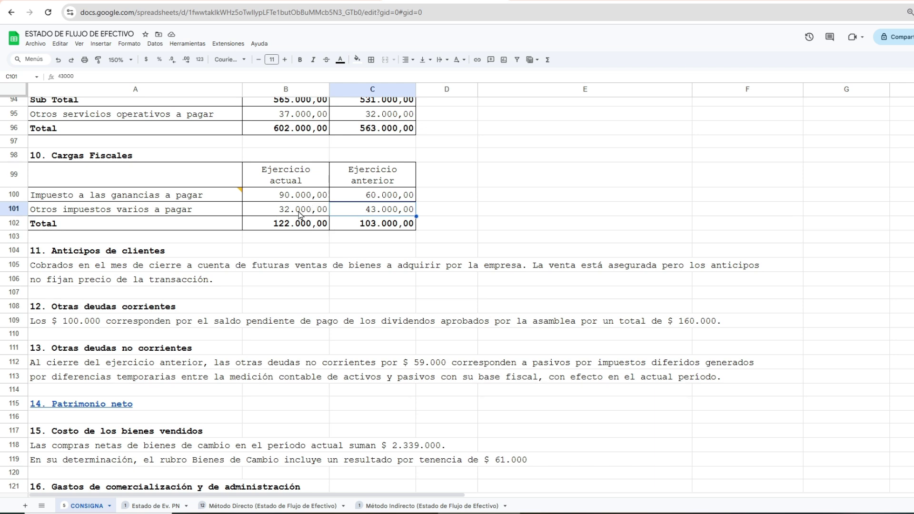
click(251, 507)
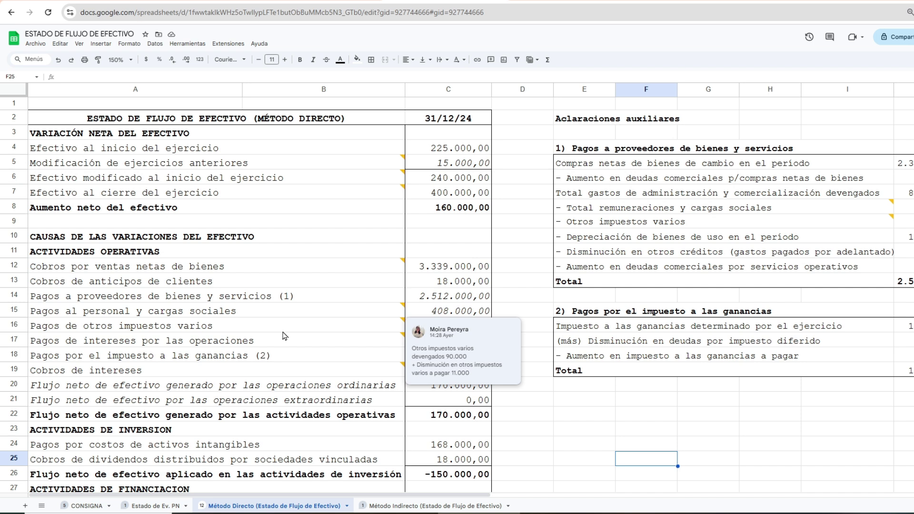
Read the comment on Pagos de intereses por las operaciones and trace its accrued interest to Intereses generados por pasivos in CONSIGNA
mouse_move(293, 343)
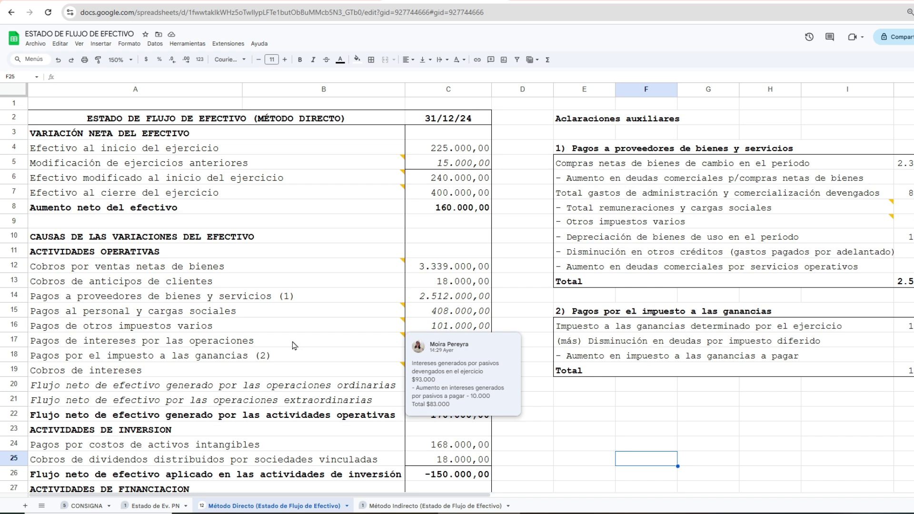
mouse_move(328, 332)
click(87, 507)
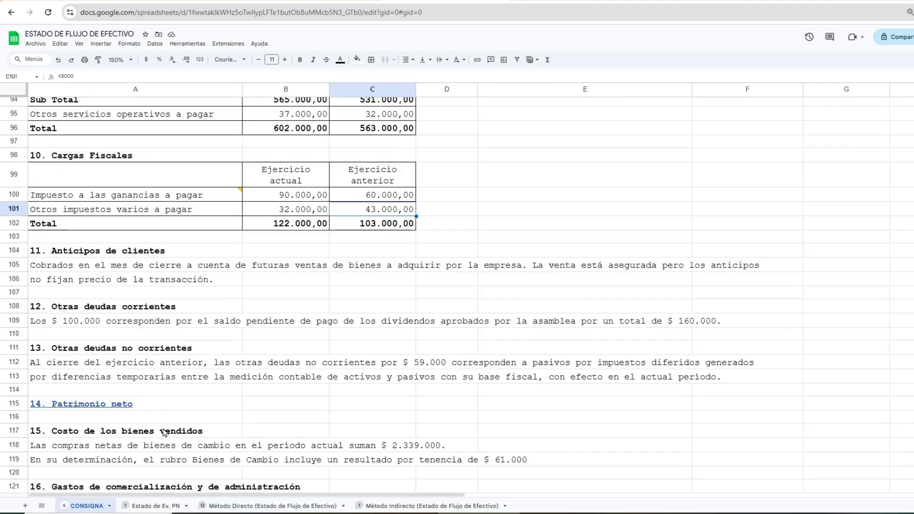
click(848, 203)
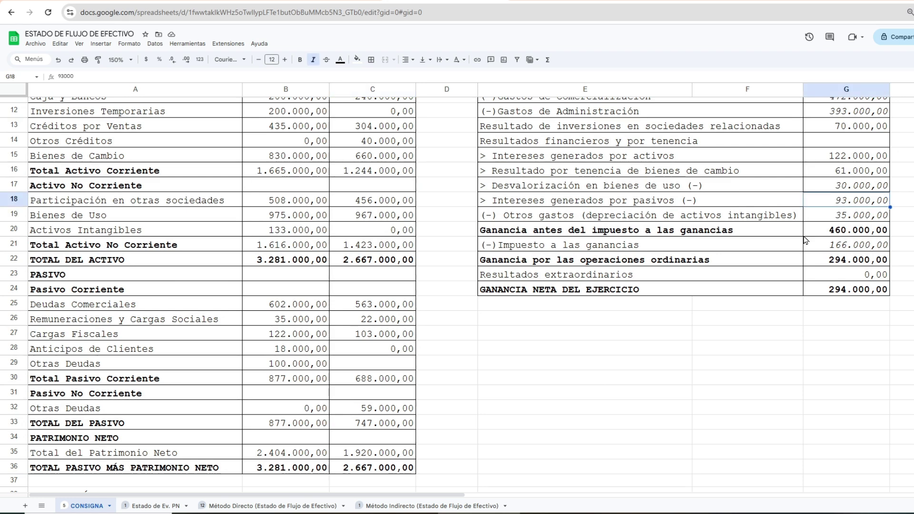
Trace the increase in interest payable from the comment to the current and prior Intereses devengados a pagar balances in CONSIGNA note 9
click(233, 506)
mouse_move(386, 342)
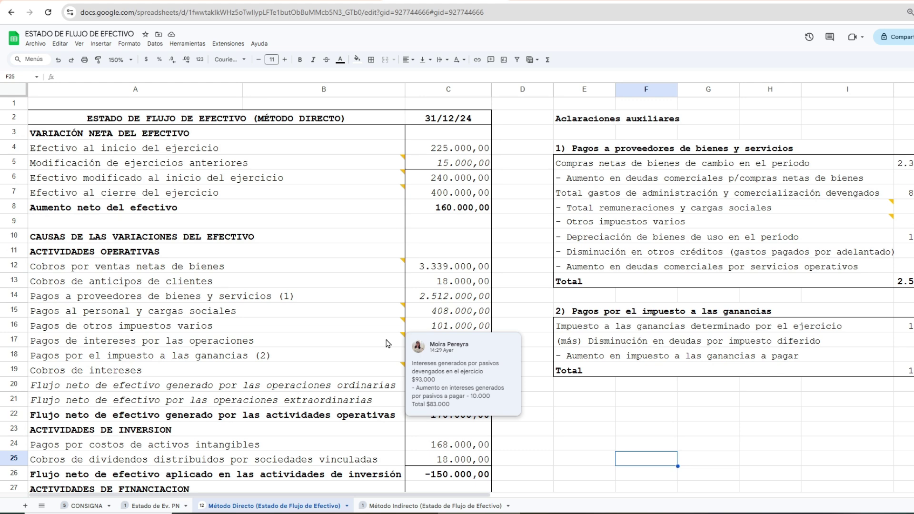
click(87, 506)
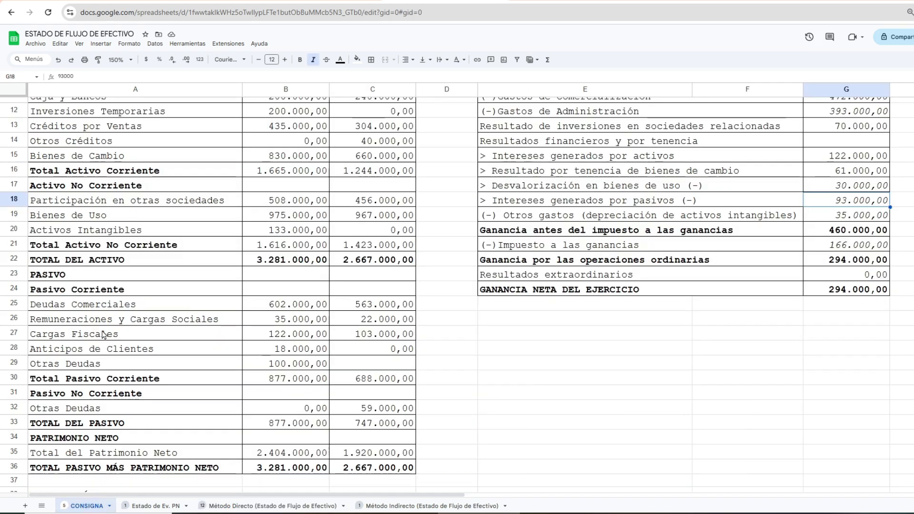
scroll(134, 249, down, 15)
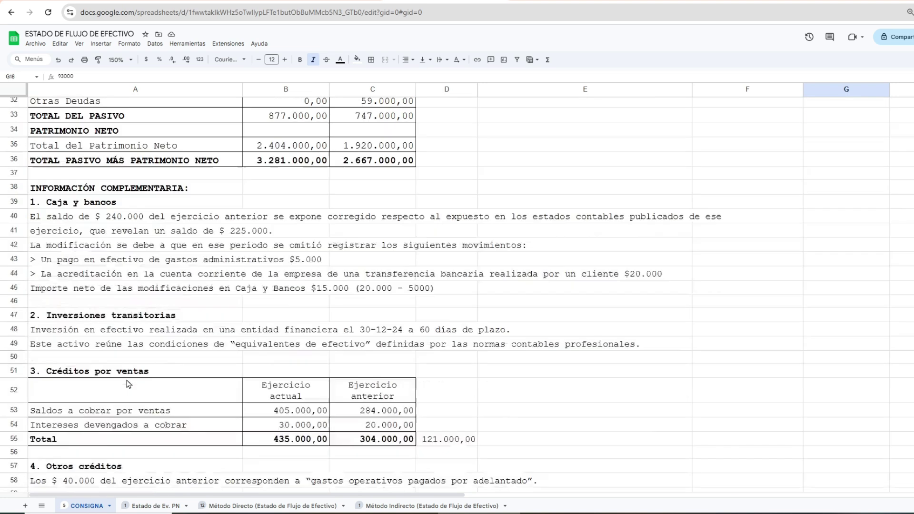
click(229, 240)
click(263, 241)
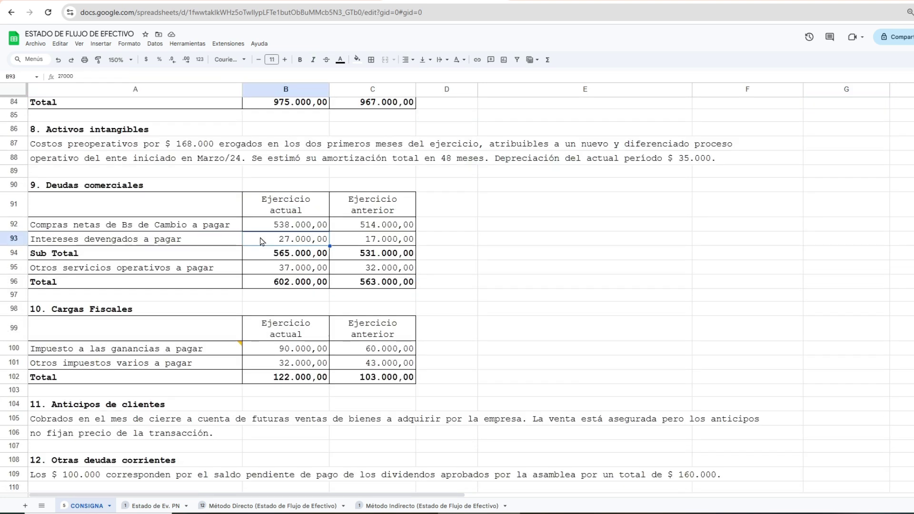
click(349, 242)
click(291, 244)
click(368, 245)
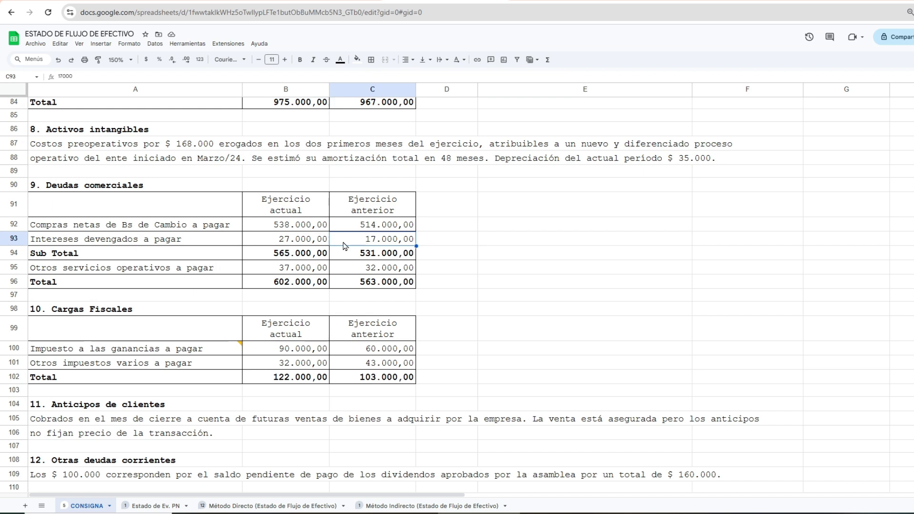
click(292, 244)
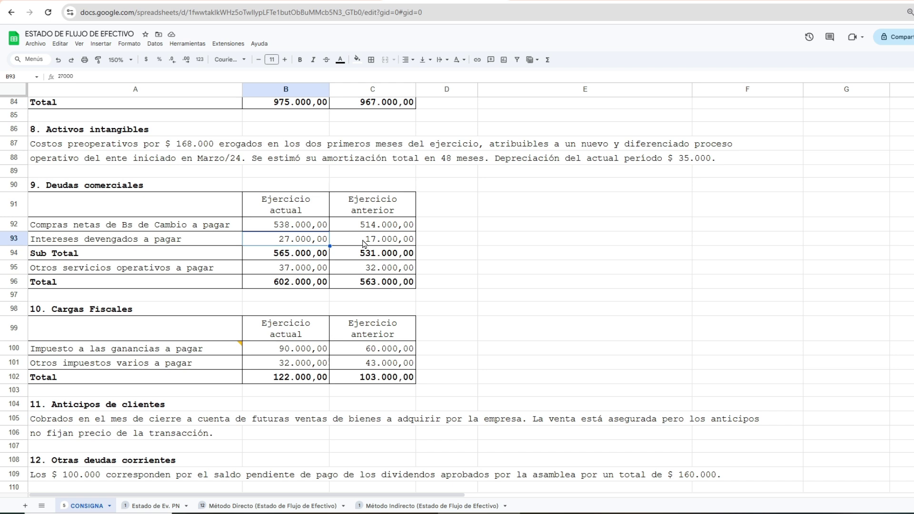
click(405, 240)
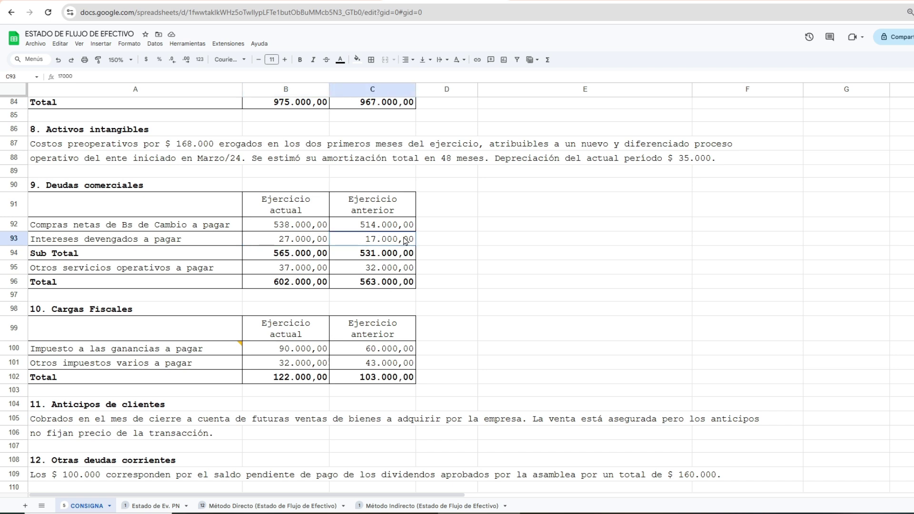
click(314, 242)
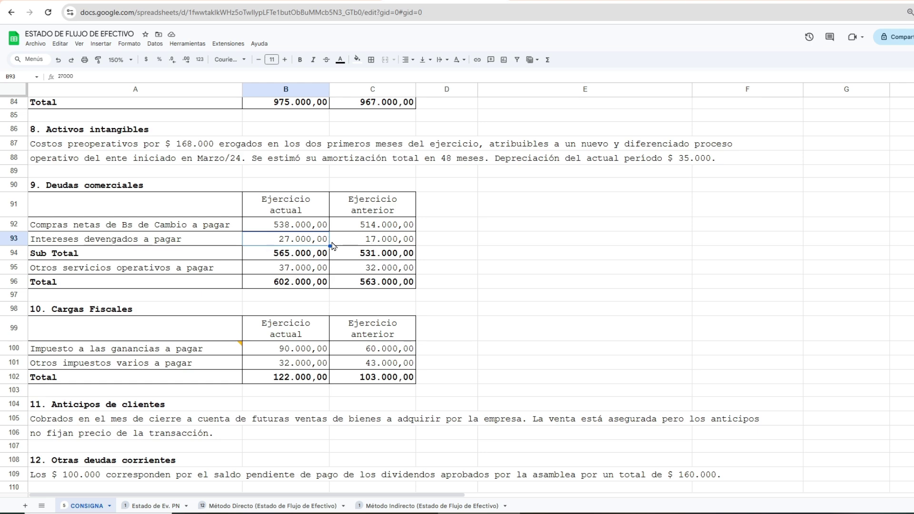
Match the total in the comment on Pagos de intereses por las operaciones to cell C17 in Método Directo
click(233, 507)
mouse_move(220, 381)
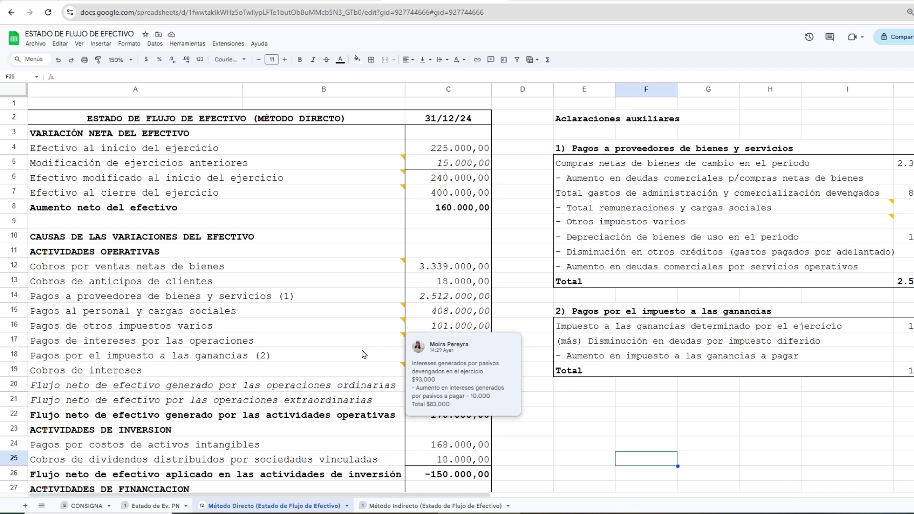
click(443, 352)
click(452, 344)
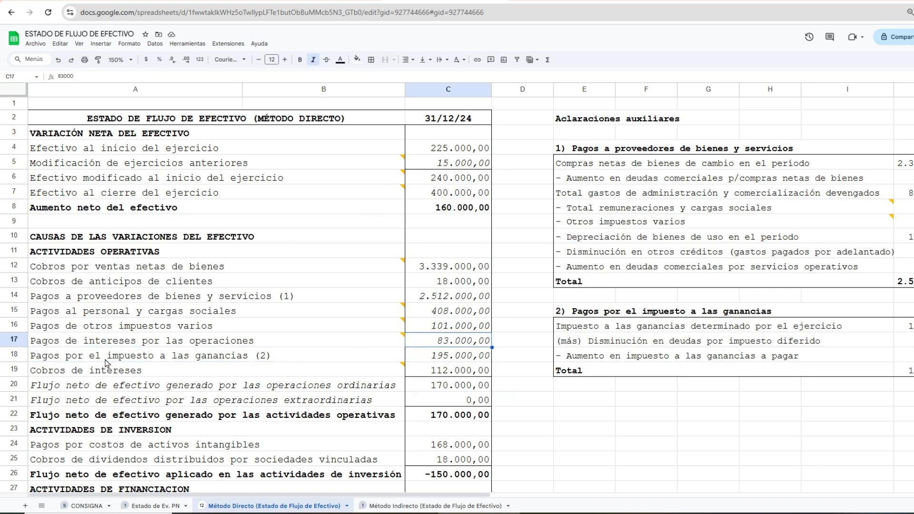
Go to the Pagos por el impuesto a las ganancias breakdown and check the source of Impuesto a las ganancias determinado por el ejercicio
click(87, 362)
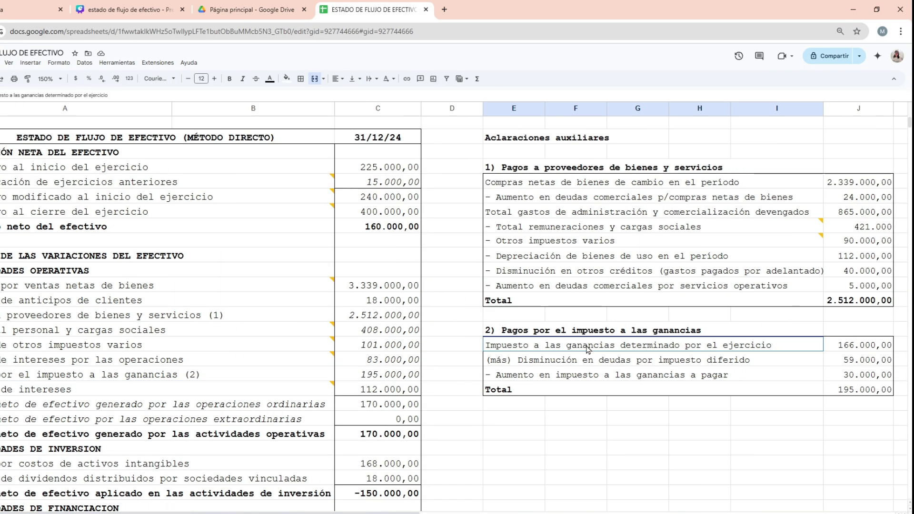
click(659, 330)
click(611, 461)
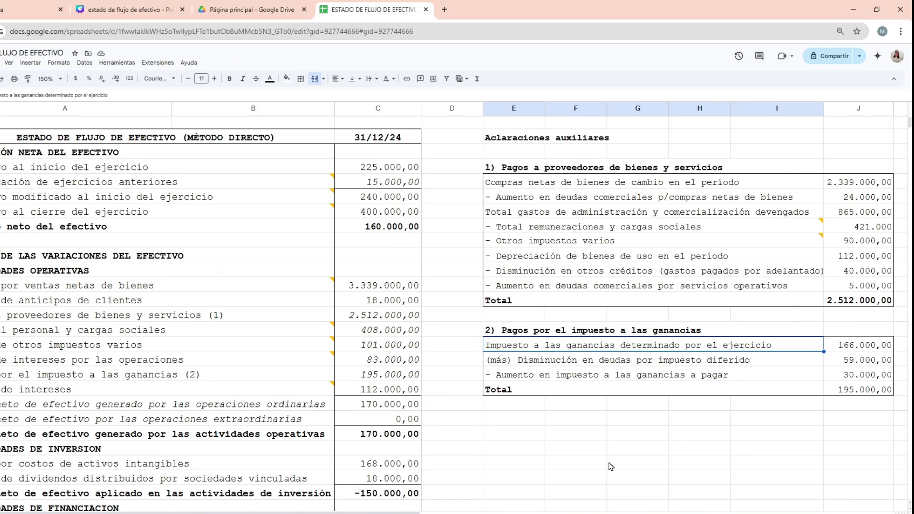
click(860, 351)
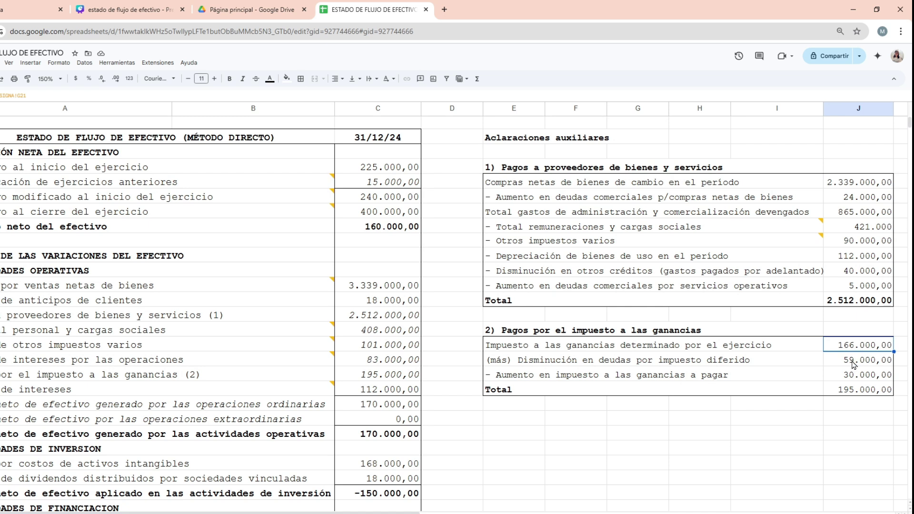
Trace Disminución en deudas por impuesto diferido to note 13, Otras deudas no corrientes, in CONSIGNA and read its explanation
click(851, 364)
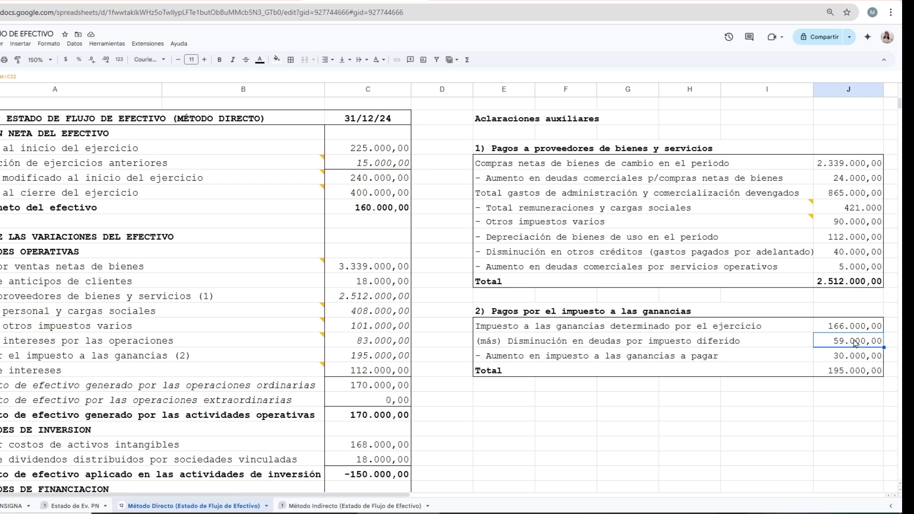
click(8, 507)
click(0, 276)
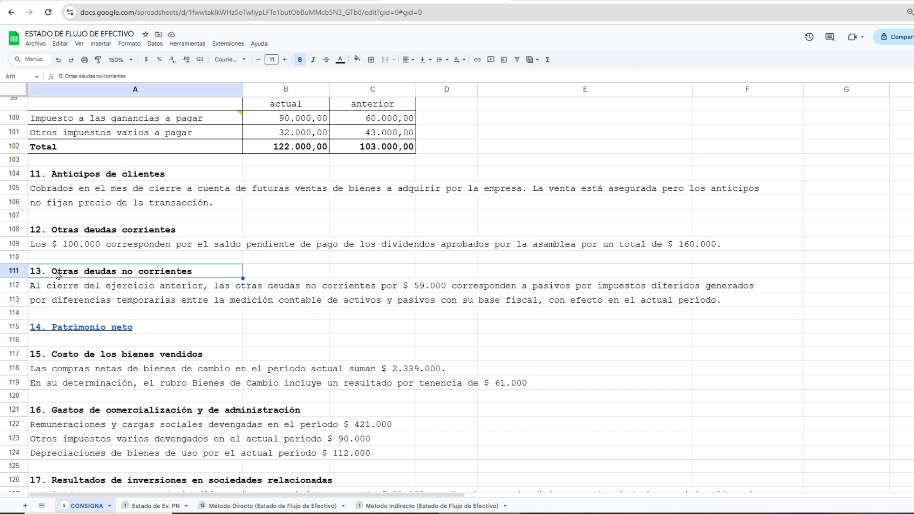
click(51, 289)
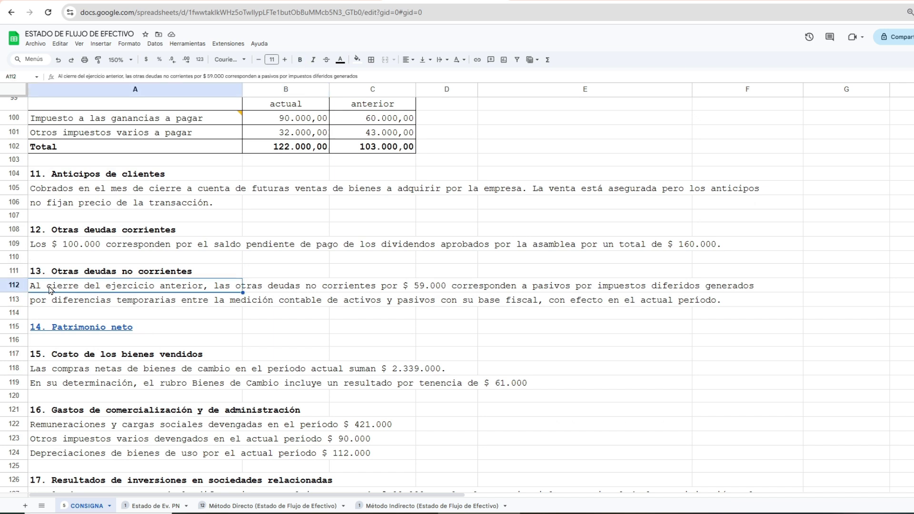
click(263, 328)
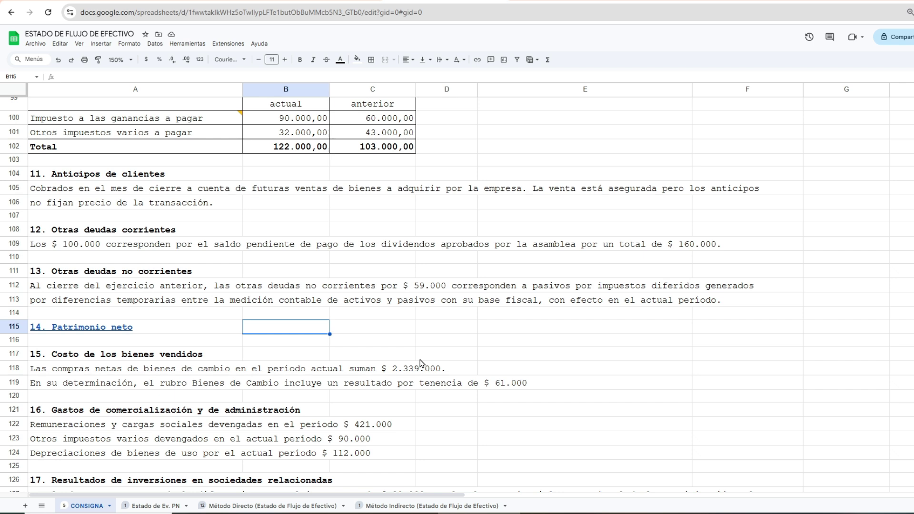
click(627, 304)
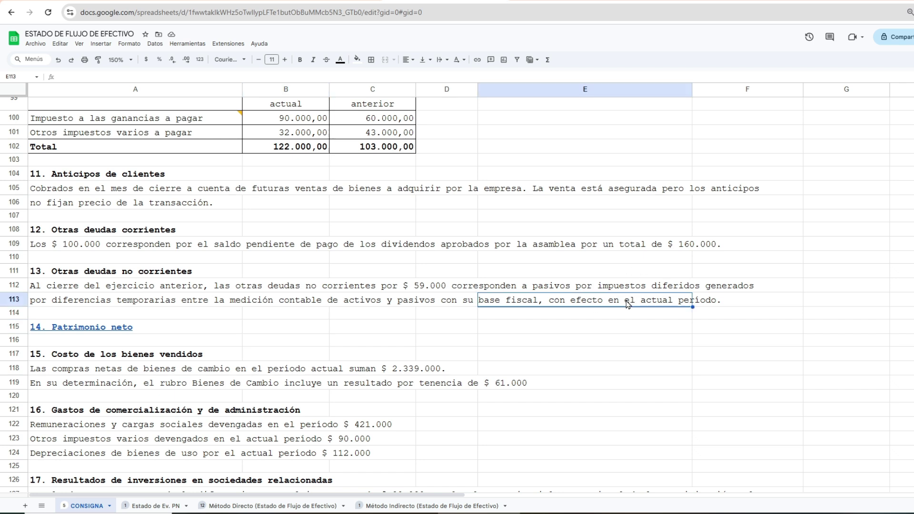
click(418, 291)
Trace Aumento en impuesto a las ganancias a pagar to the Impuesto a las ganancias a pagar balances in CONSIGNA note 10
click(272, 506)
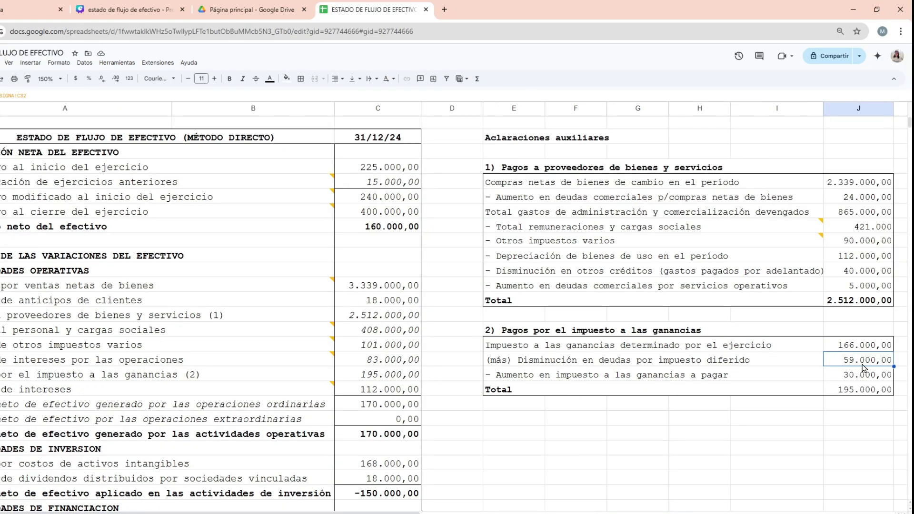
click(515, 381)
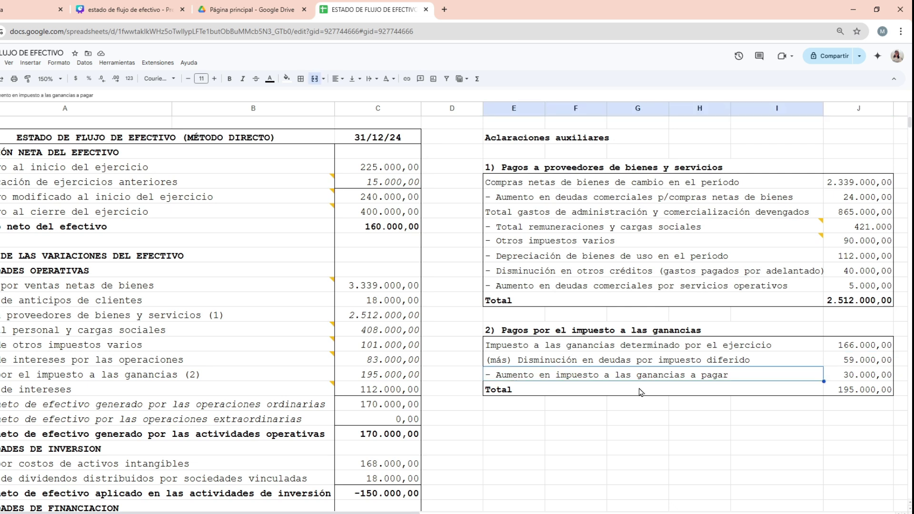
click(884, 380)
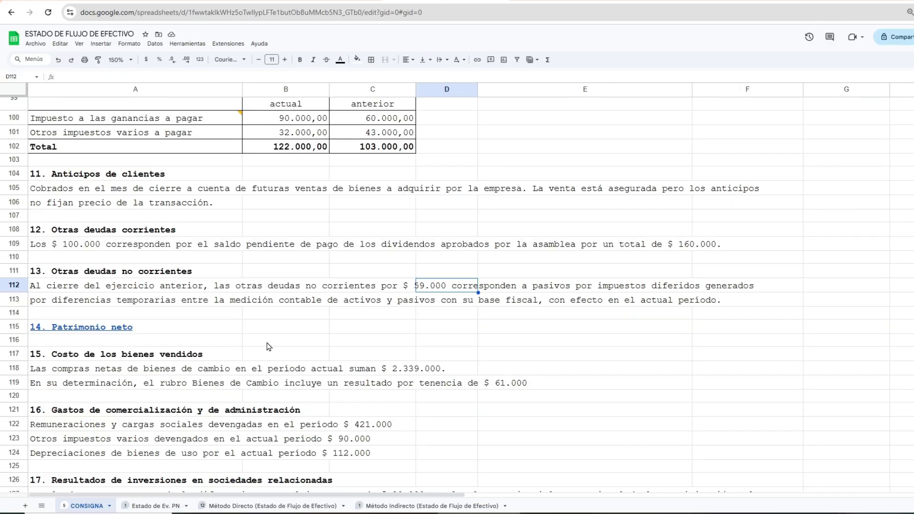
scroll(299, 130, up, 3)
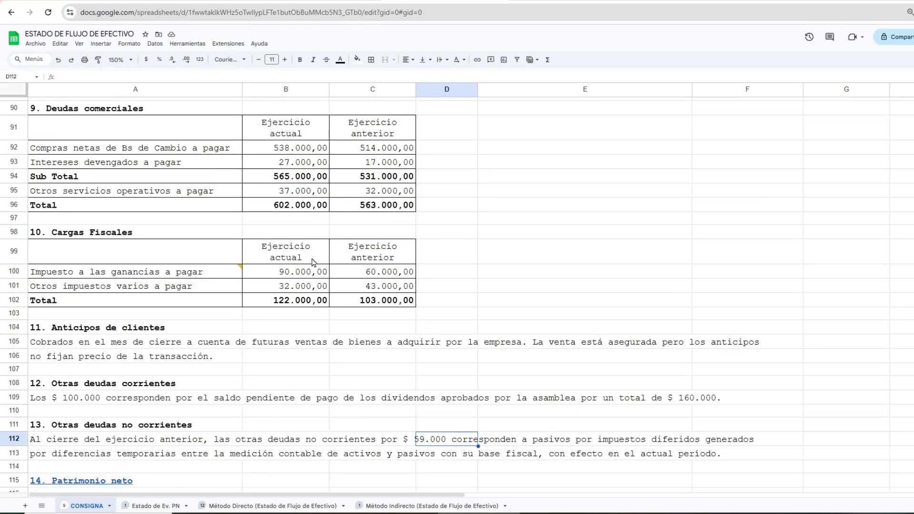
click(292, 275)
mouse_move(240, 271)
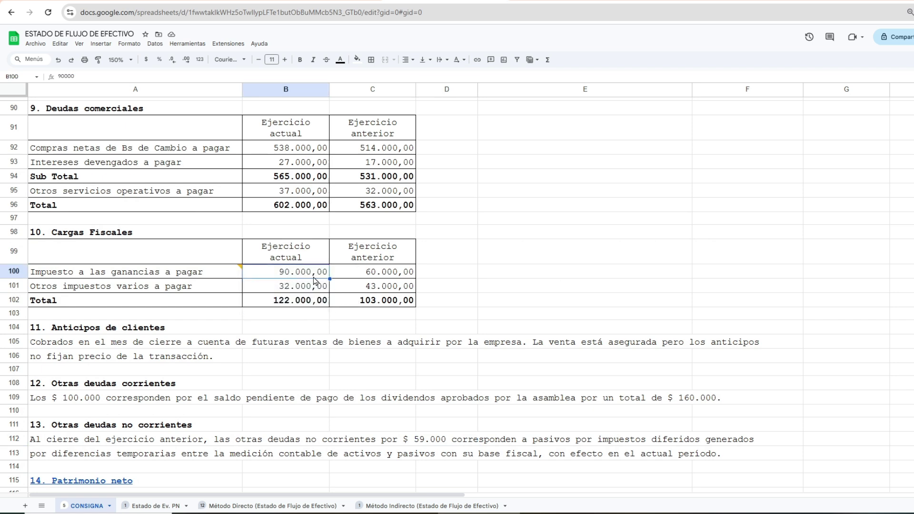
Check the formulas of the Pagos por el impuesto a las ganancias breakdown in Método Directo and match its Total to cell C18
click(271, 506)
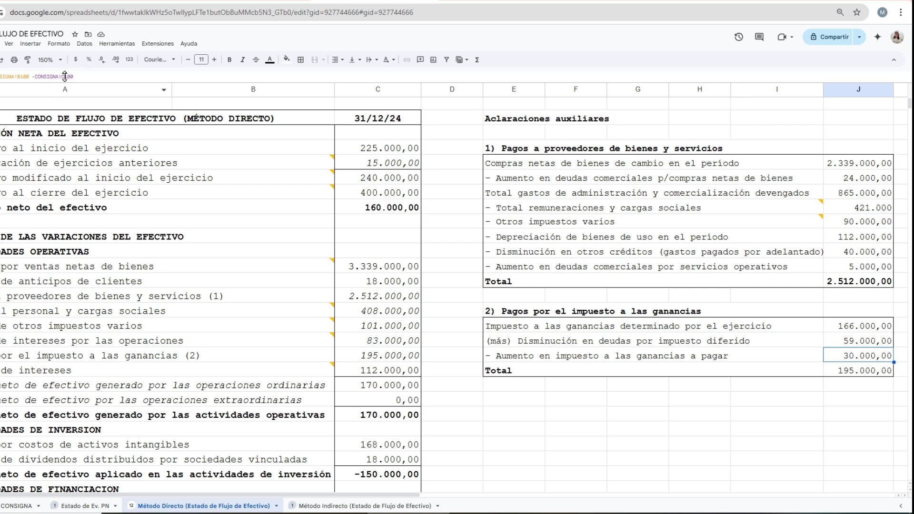
click(841, 342)
click(843, 375)
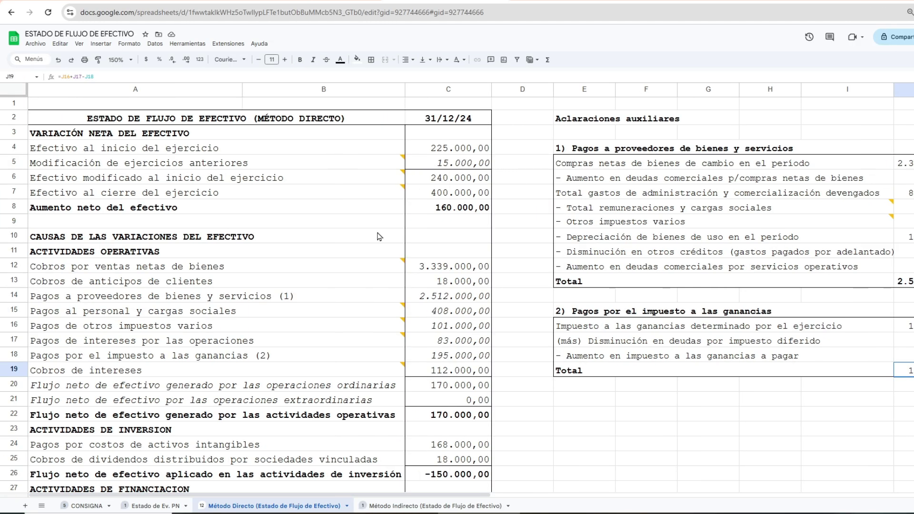
click(442, 360)
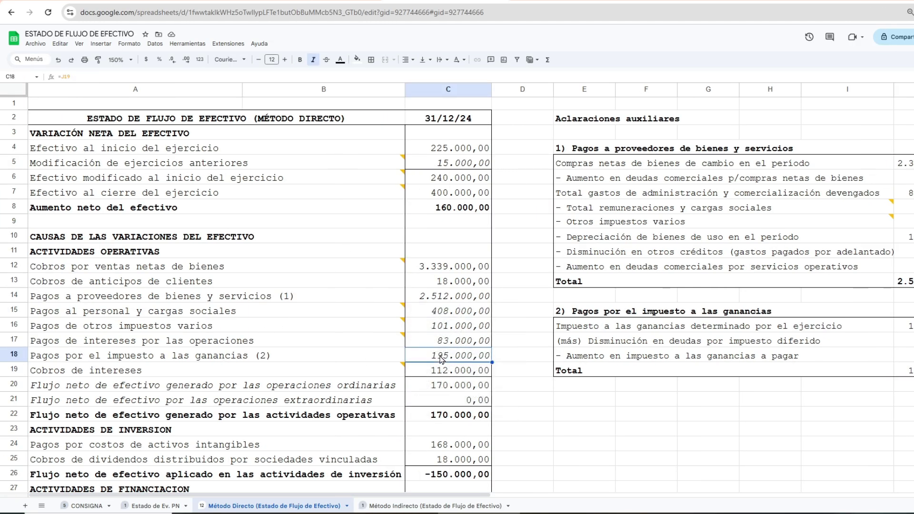
Read the comment on Cobros de intereses and trace its accrued interest to Intereses generados por activos in the CONSIGNA income statement
click(228, 376)
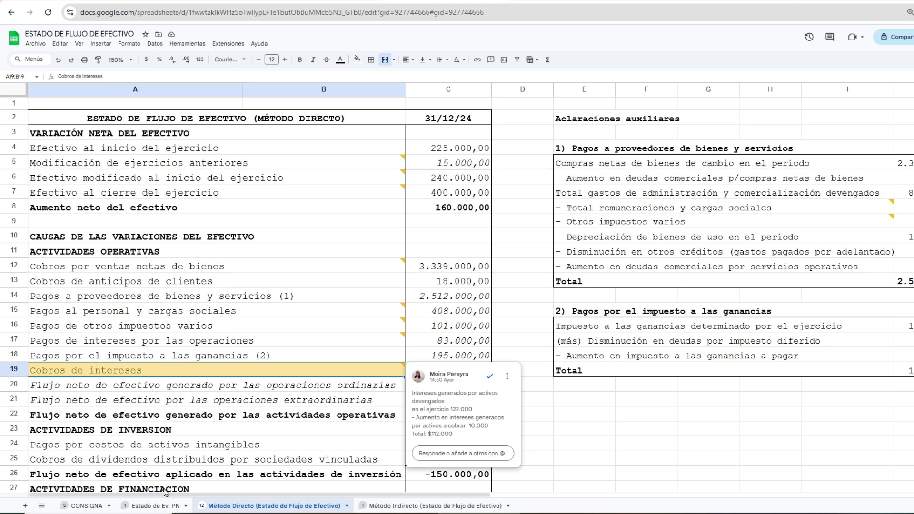
click(91, 506)
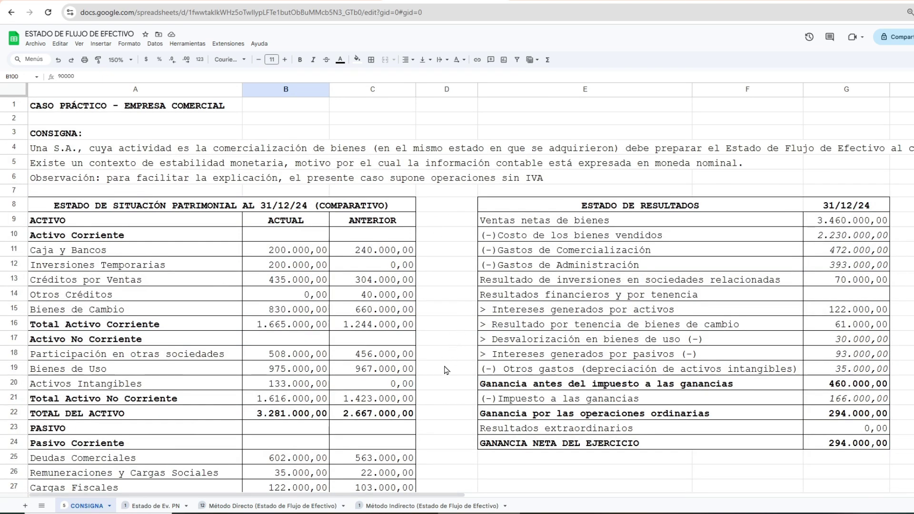
click(530, 313)
click(834, 310)
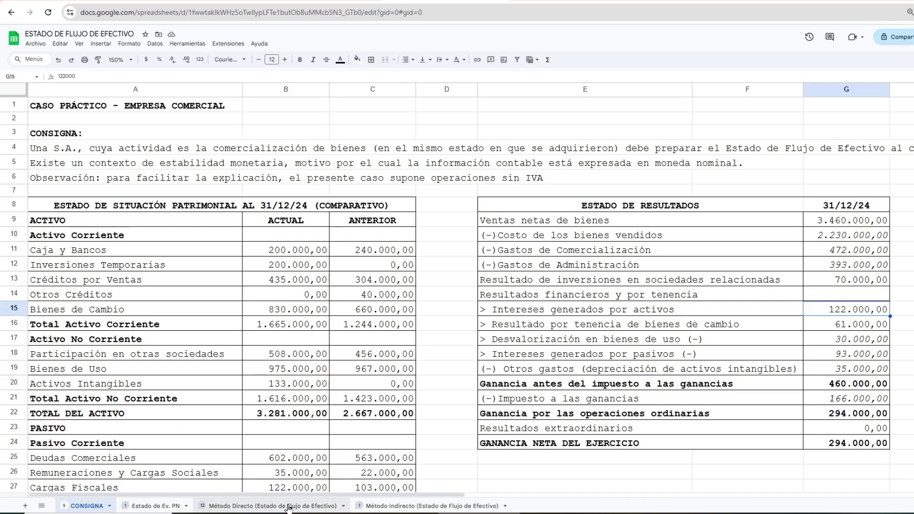
click(329, 506)
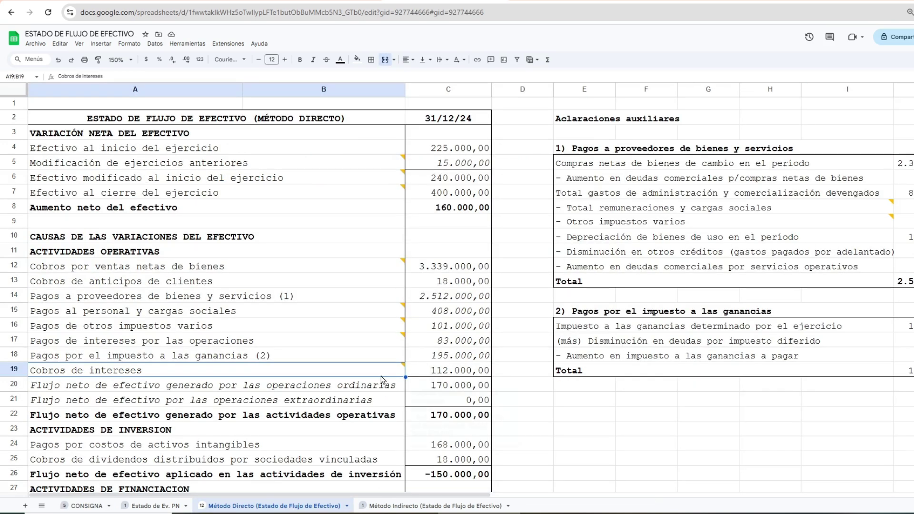
Look up both years' Intereses devengados a cobrar under Créditos por ventas in the CONSIGNA sheet, and return to Método Directo
mouse_move(381, 378)
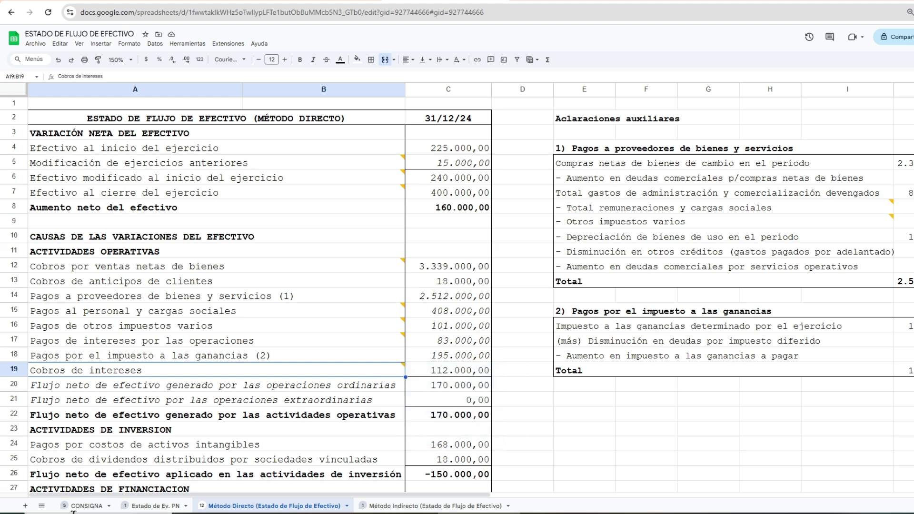
click(86, 506)
scroll(195, 421, down, 10)
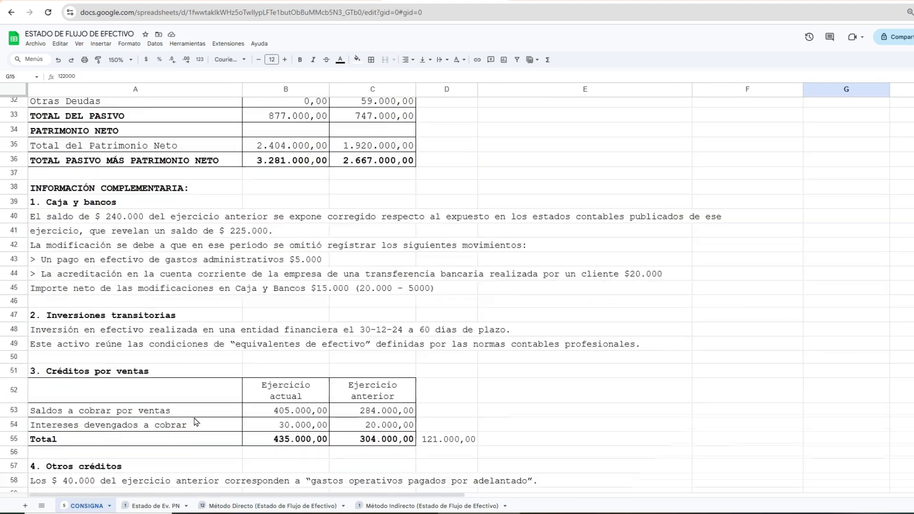
click(268, 428)
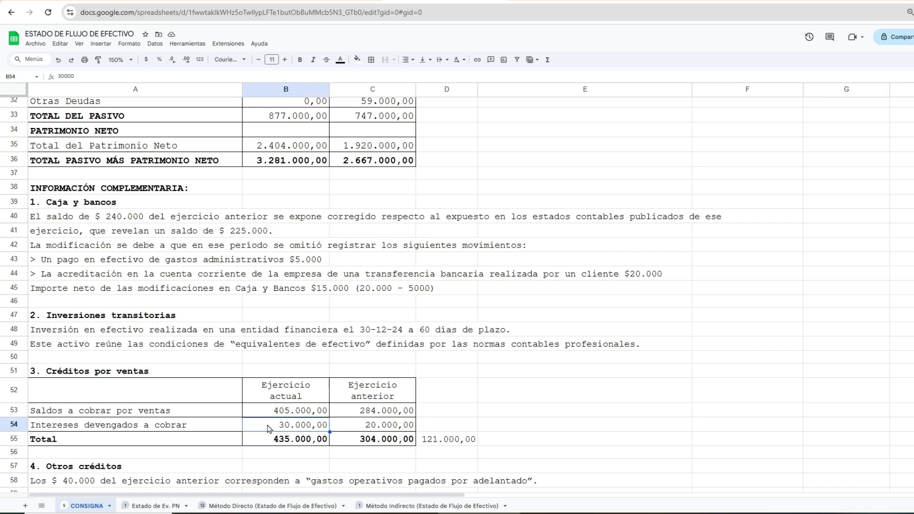
click(371, 430)
click(145, 431)
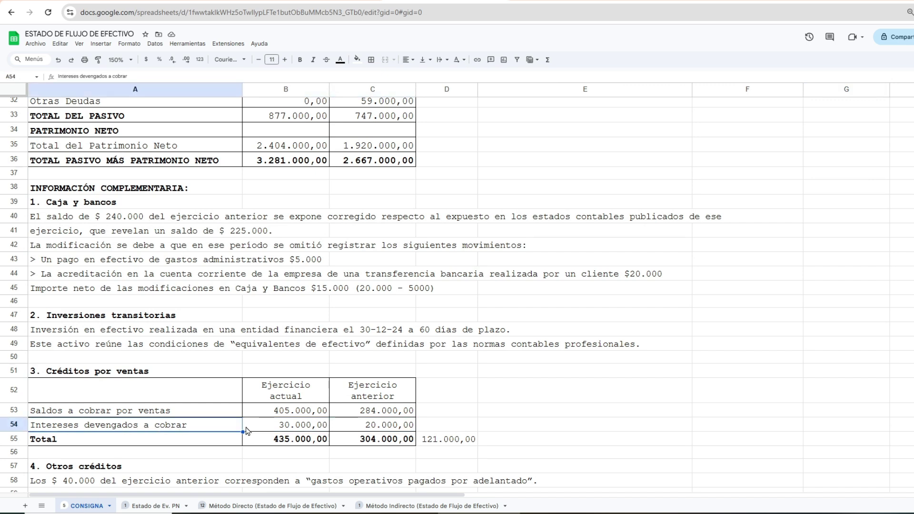
click(273, 506)
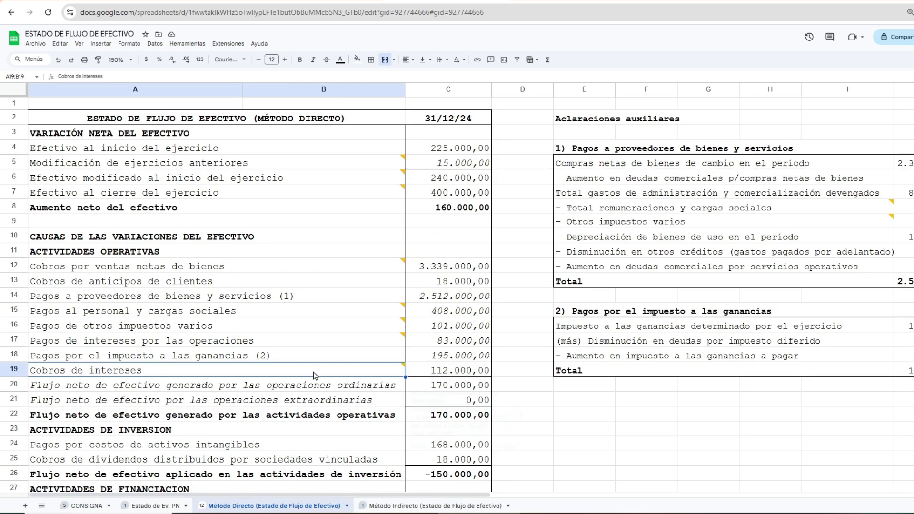
Recheck both years' accrued interest receivable in CONSIGNA and read the comment on Cobros de intereses in Método Directo
click(88, 506)
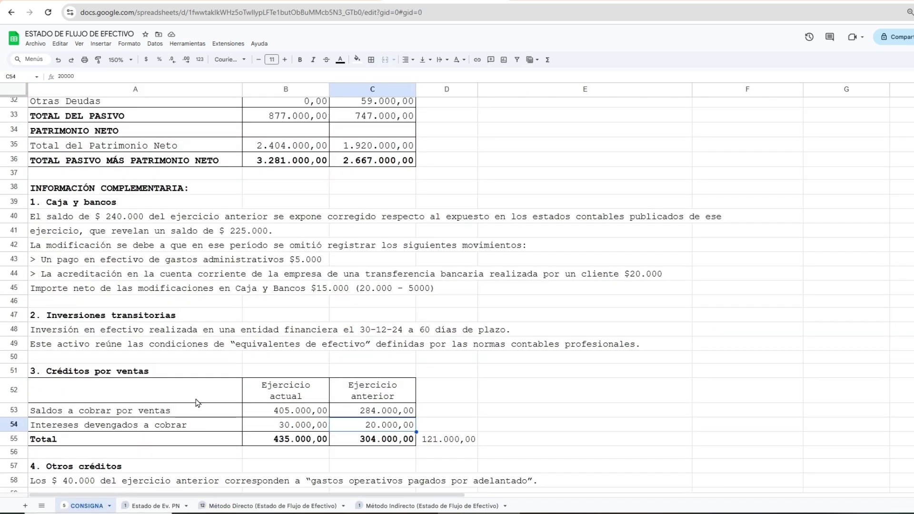
click(286, 425)
click(383, 429)
click(204, 506)
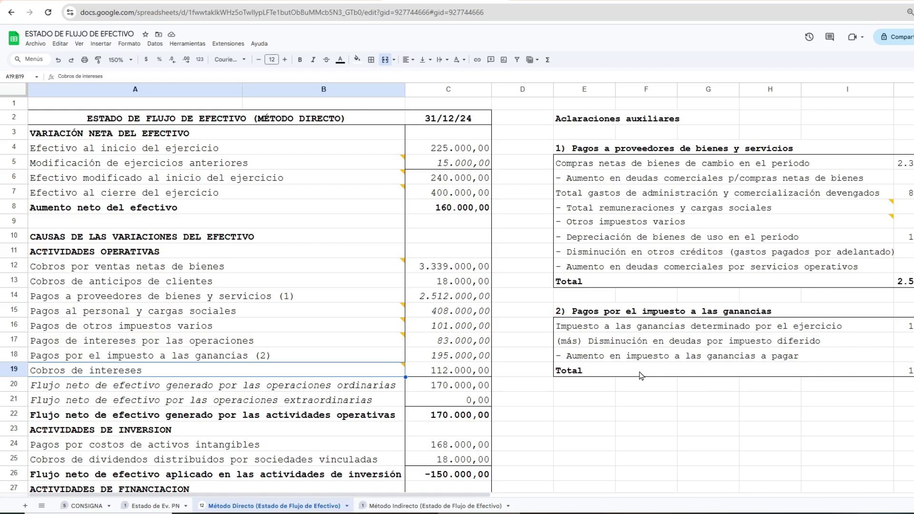
mouse_move(322, 377)
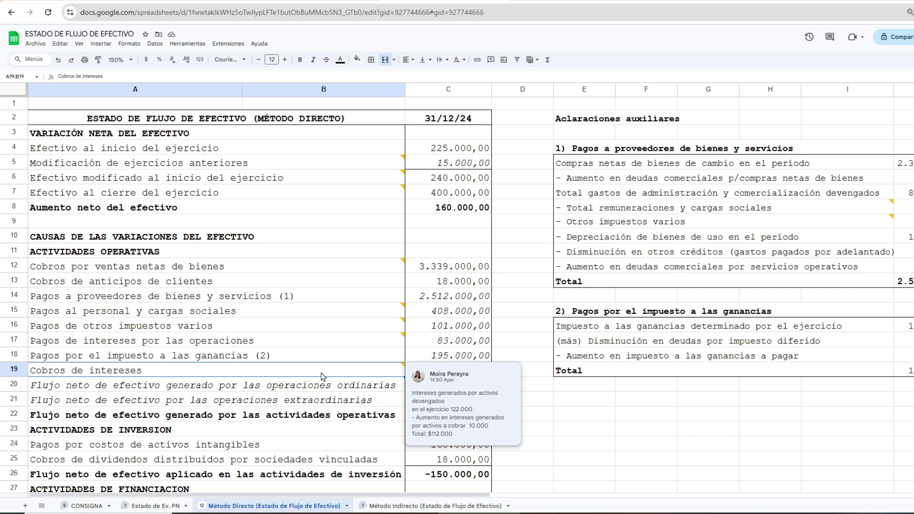
Inspect the row for net cash flow from ordinary operations and the formula in C20
click(324, 430)
click(142, 391)
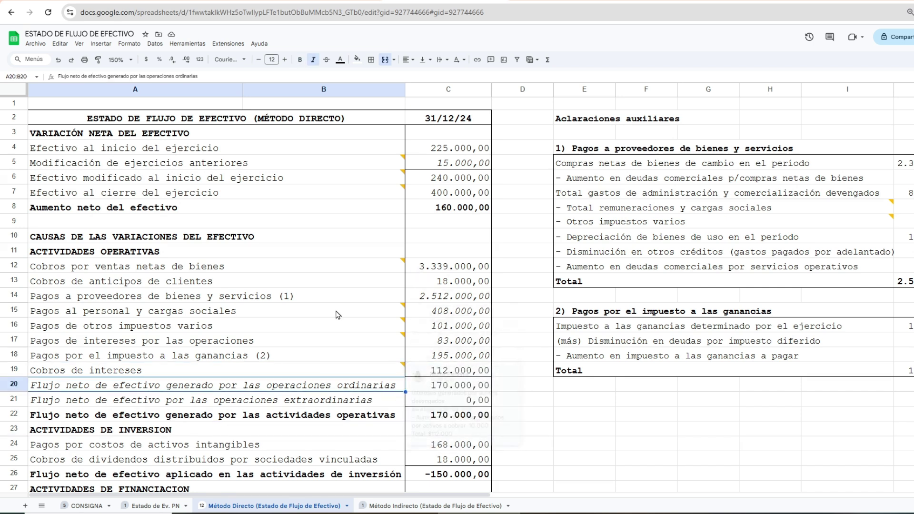
mouse_move(123, 264)
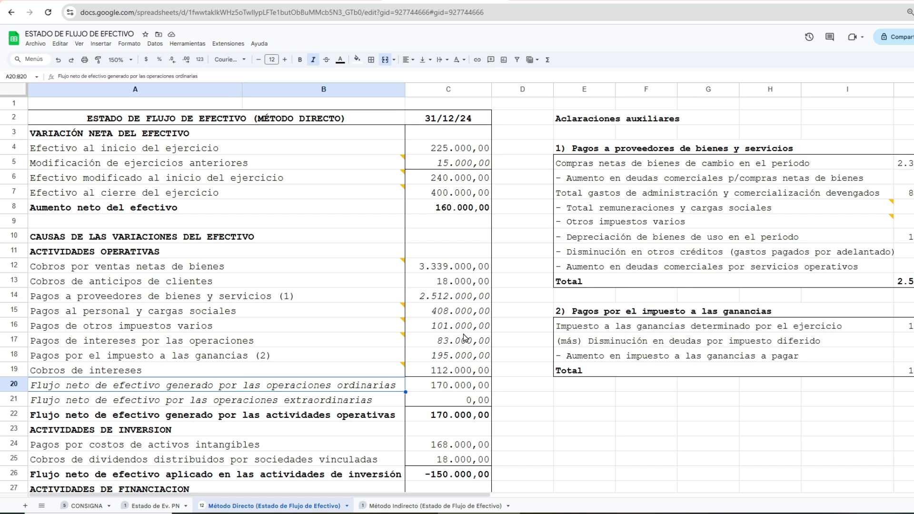
click(455, 389)
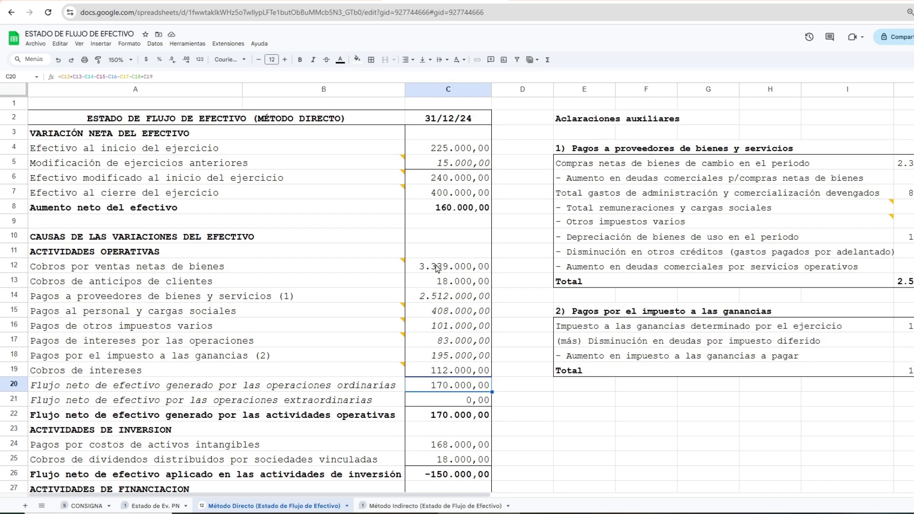
Review the operating receipt rows for sales, customer advances and interest, along with the operating payment rows in rows 14 to 18
click(101, 268)
click(96, 284)
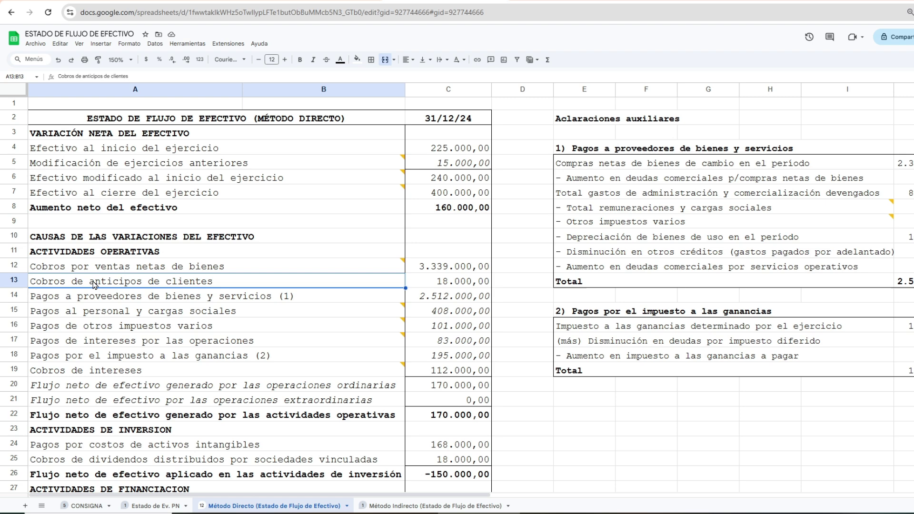
click(96, 375)
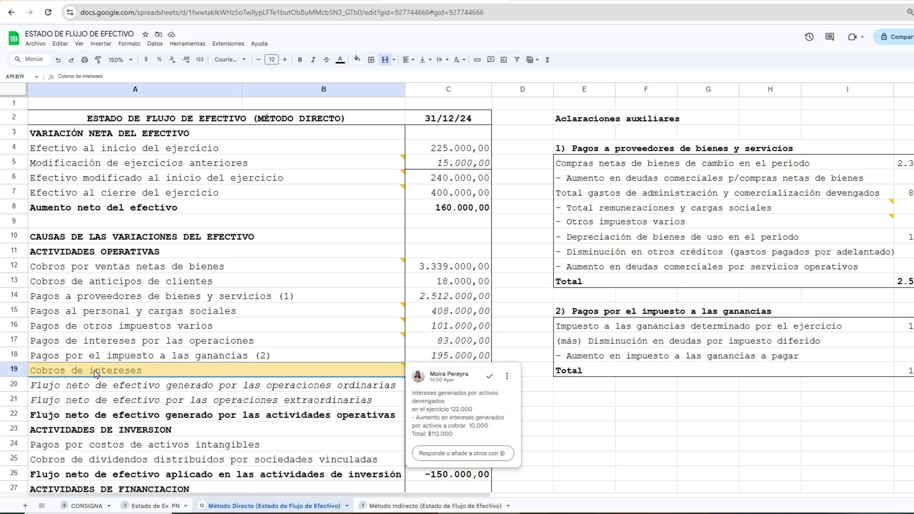
click(96, 298)
click(96, 312)
click(97, 327)
click(98, 342)
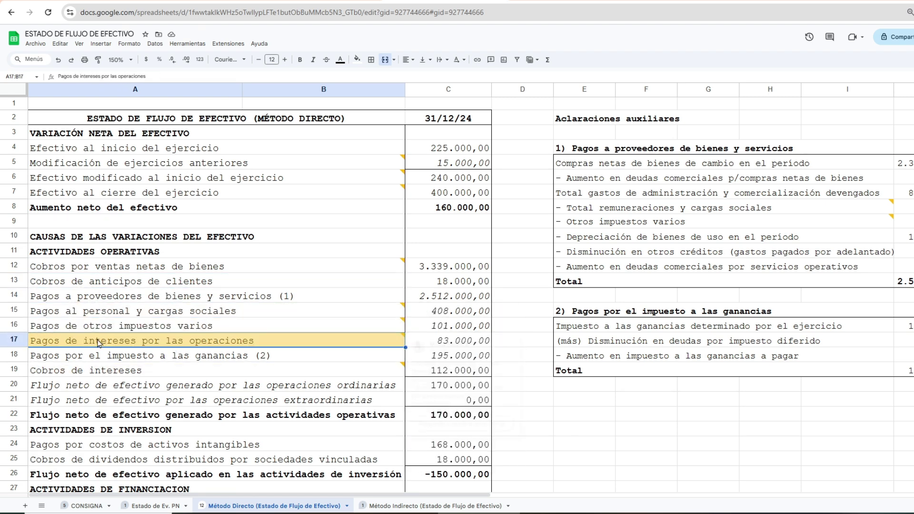
click(98, 356)
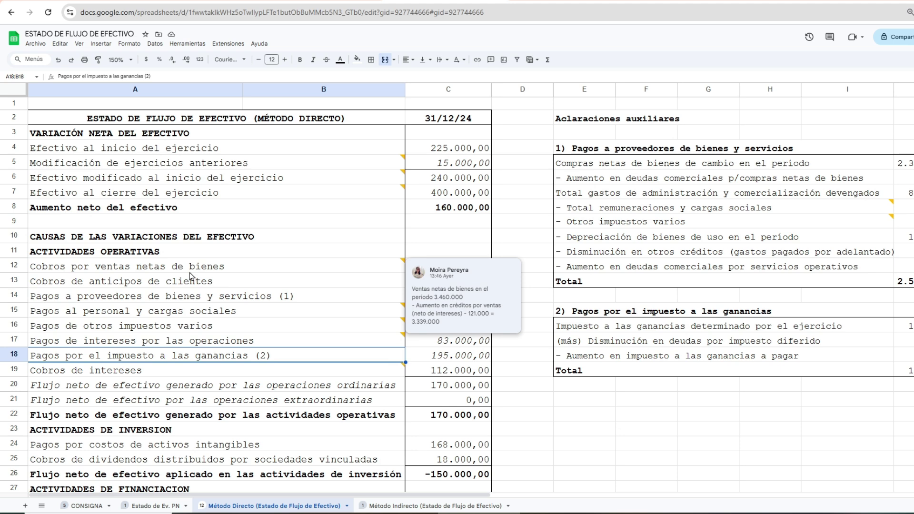
Examine the ACTIVIDADES DE INVERSION section, covering payments for intangible asset costs and dividends received from related companies
scroll(189, 276, down, 2)
click(104, 356)
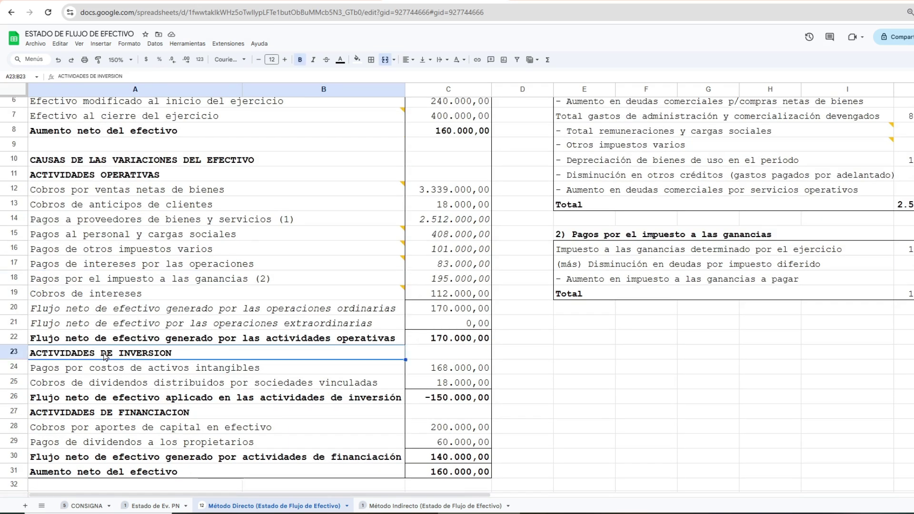
mouse_move(307, 198)
click(437, 373)
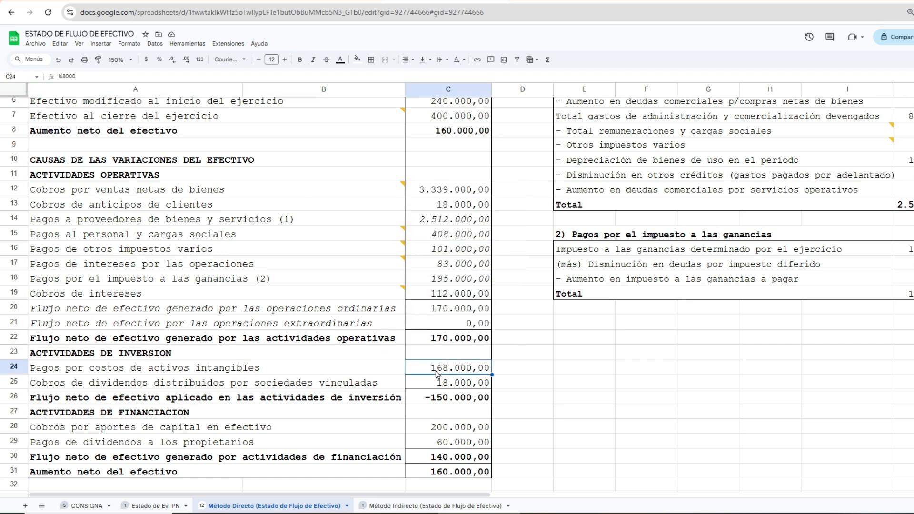
click(126, 389)
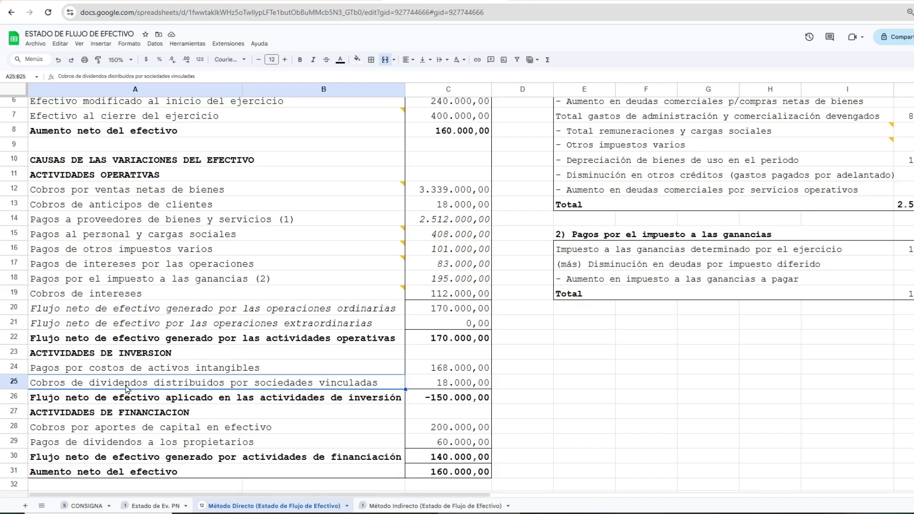
click(445, 370)
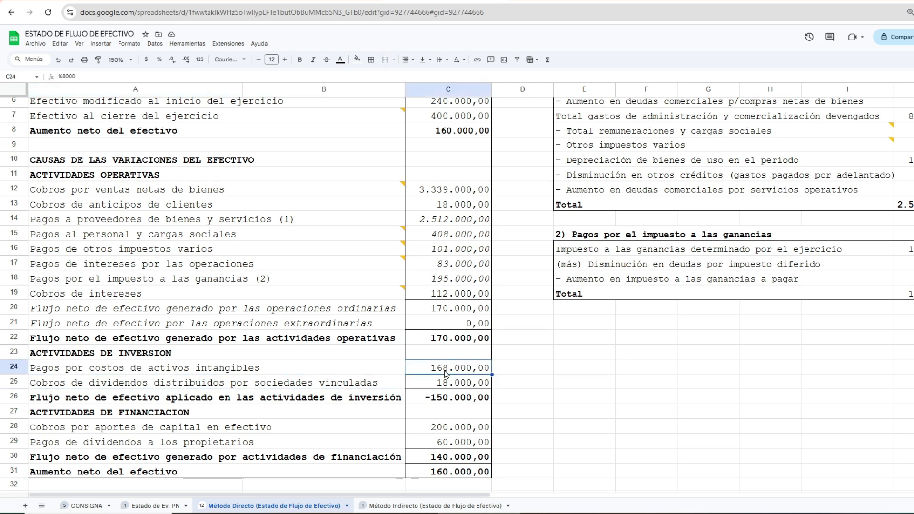
Trace the intangible asset payment to the preoperative costs in note 8 of the CONSIGNA sheet, and return to Método Directo
click(83, 506)
scroll(53, 391, down, 10)
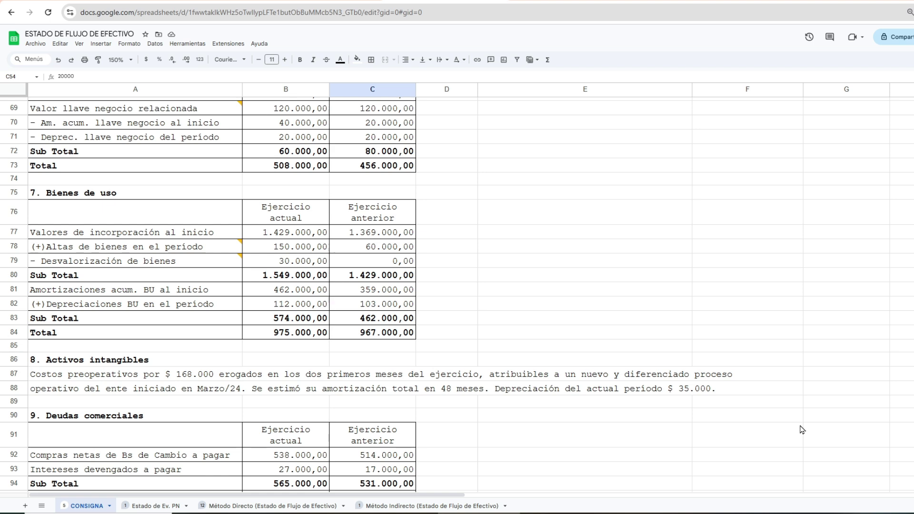
click(81, 380)
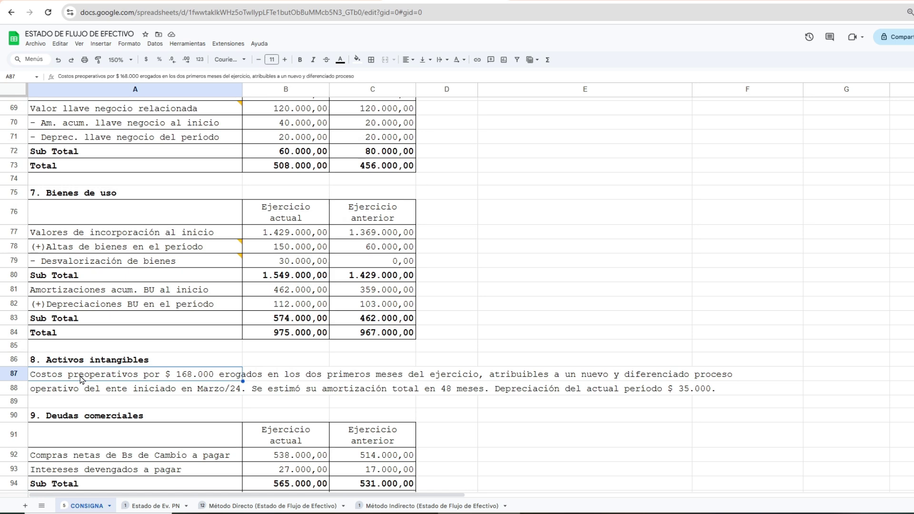
click(269, 505)
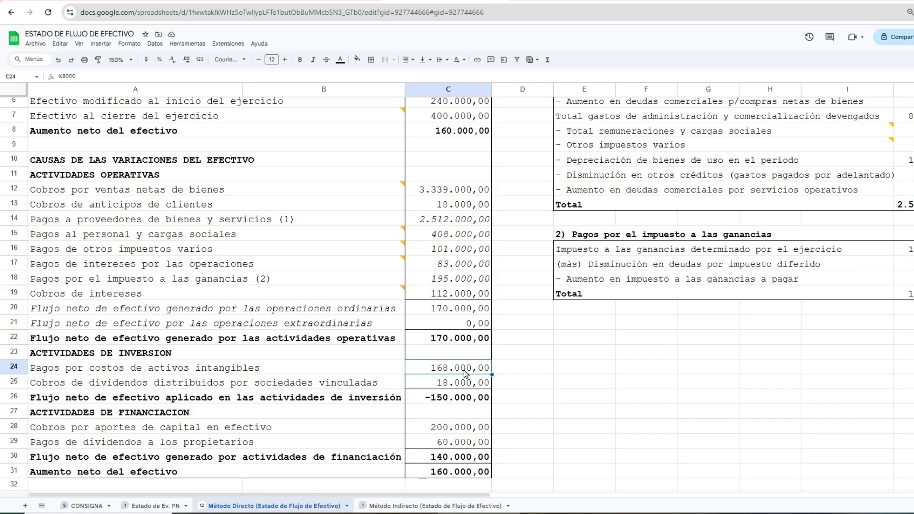
Trace the dividends collected from related companies to Dividendos en efectivo in note 6 of CONSIGNA, and return to Método Directo
click(199, 386)
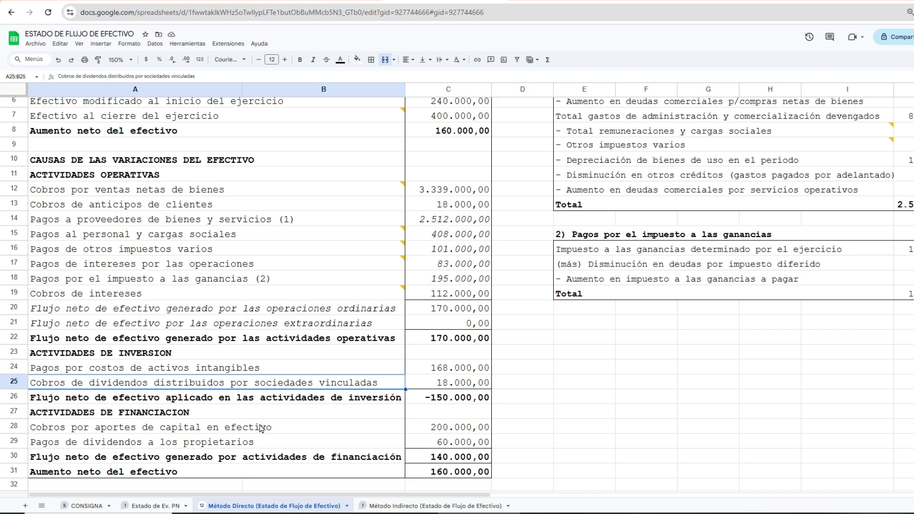
click(456, 384)
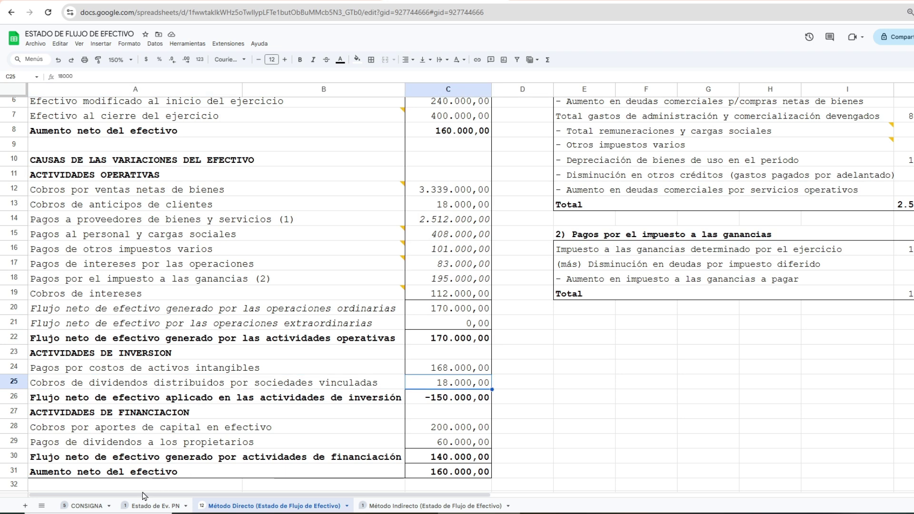
click(85, 505)
scroll(426, 318, up, 5)
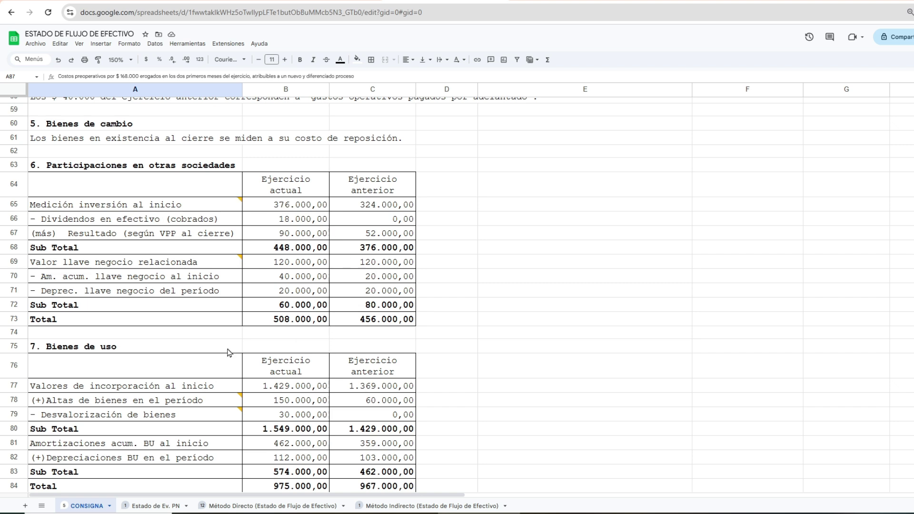
click(106, 221)
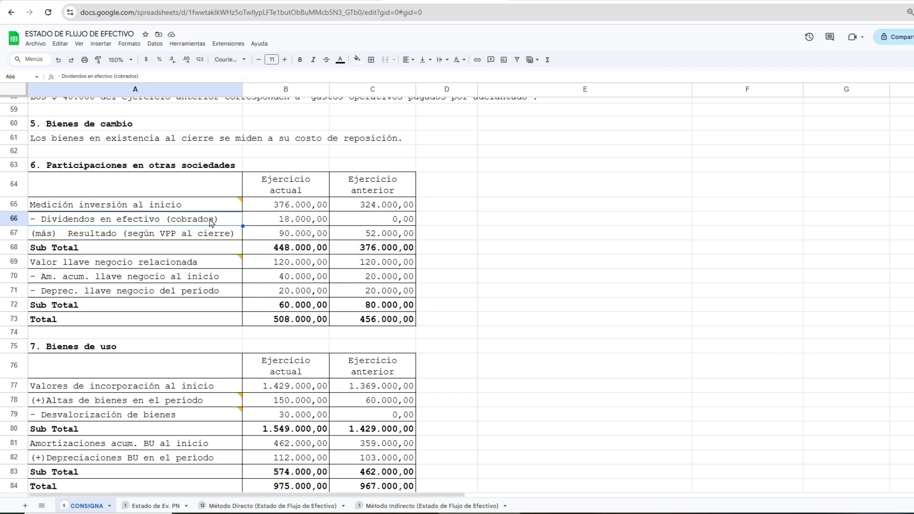
click(293, 221)
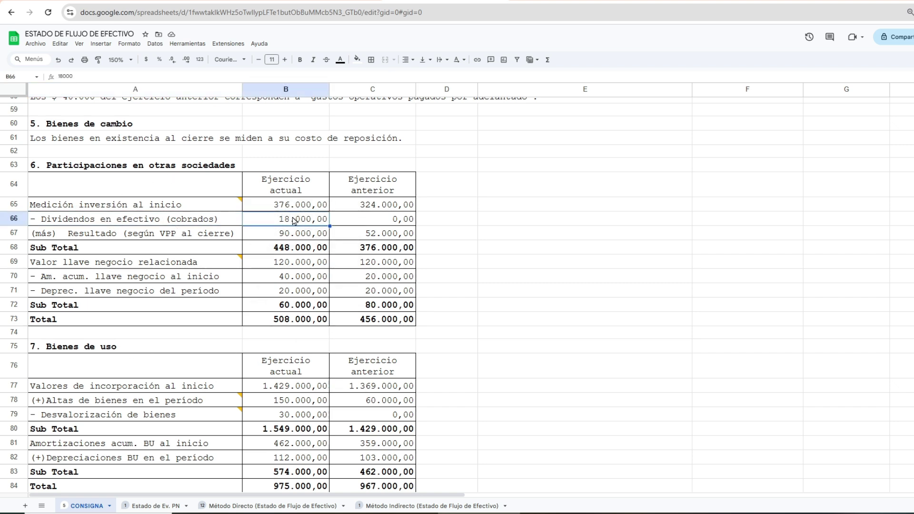
click(281, 505)
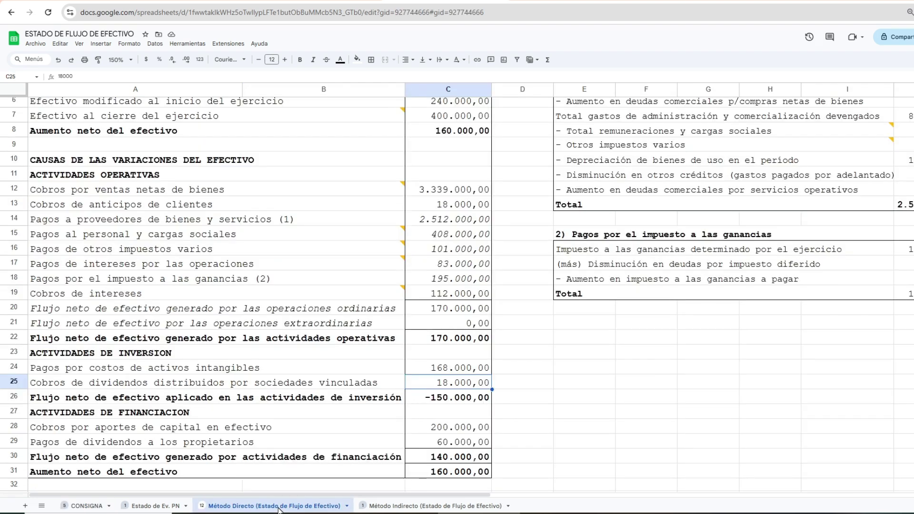
Review the two investing amounts and inspect the formula for net cash flow from investing activities in C26
click(442, 369)
click(107, 372)
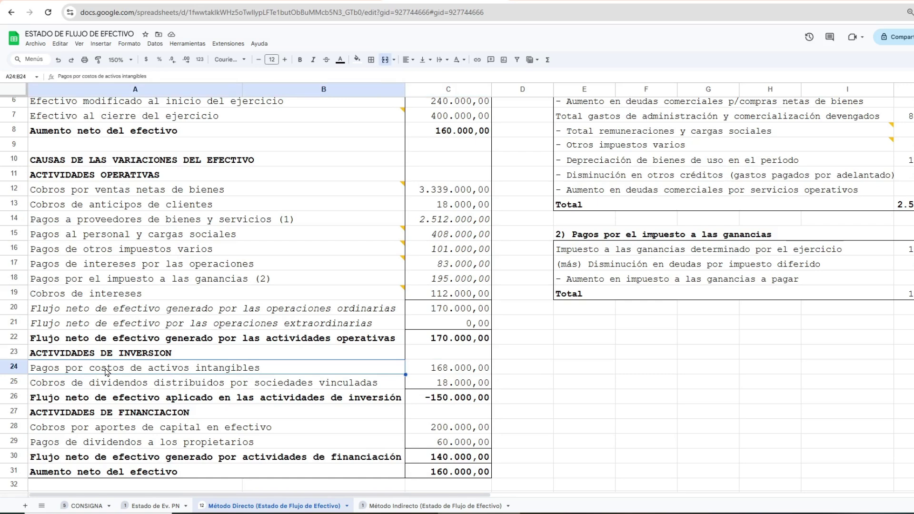
click(94, 401)
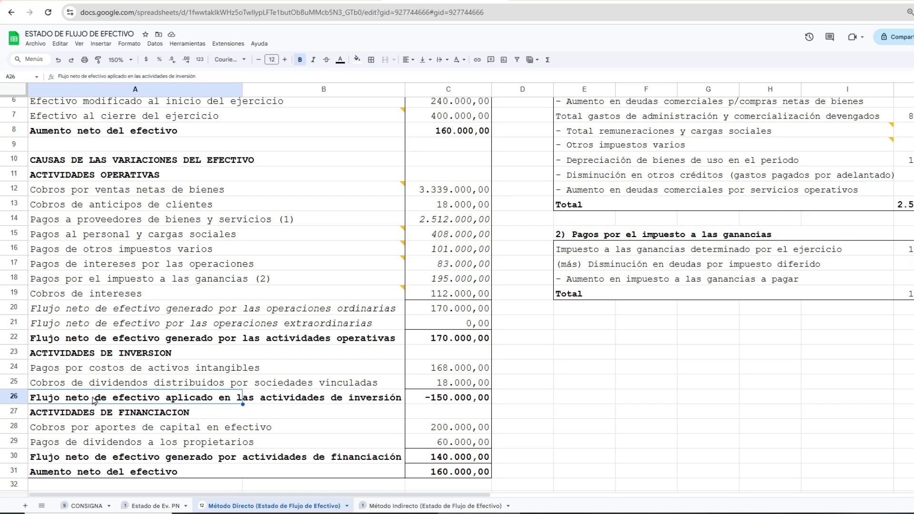
click(454, 386)
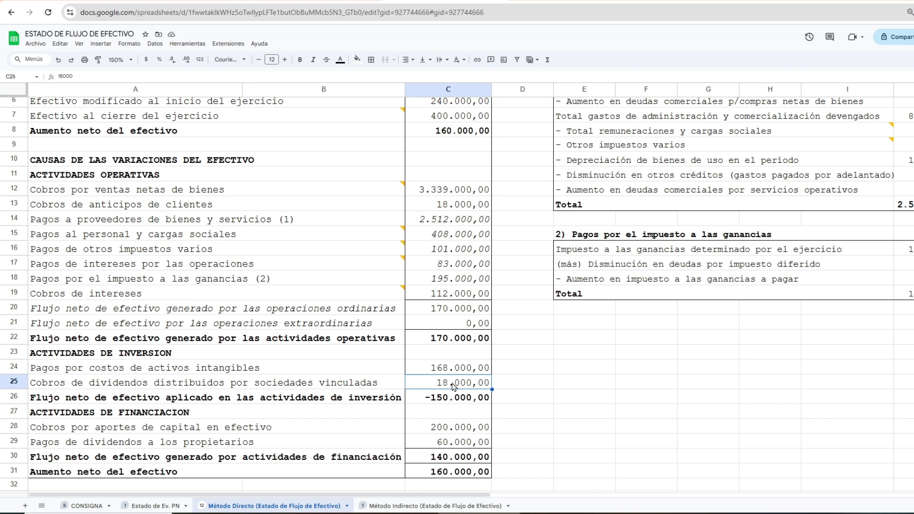
click(482, 368)
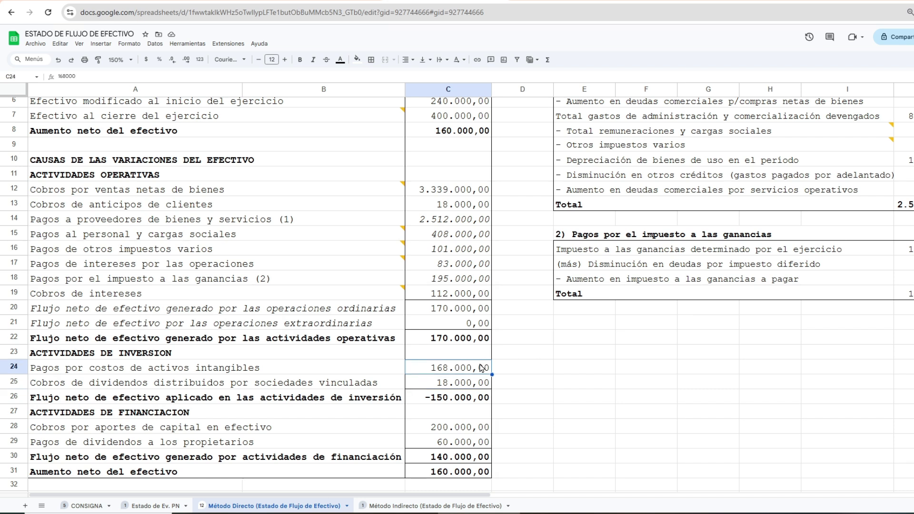
click(451, 402)
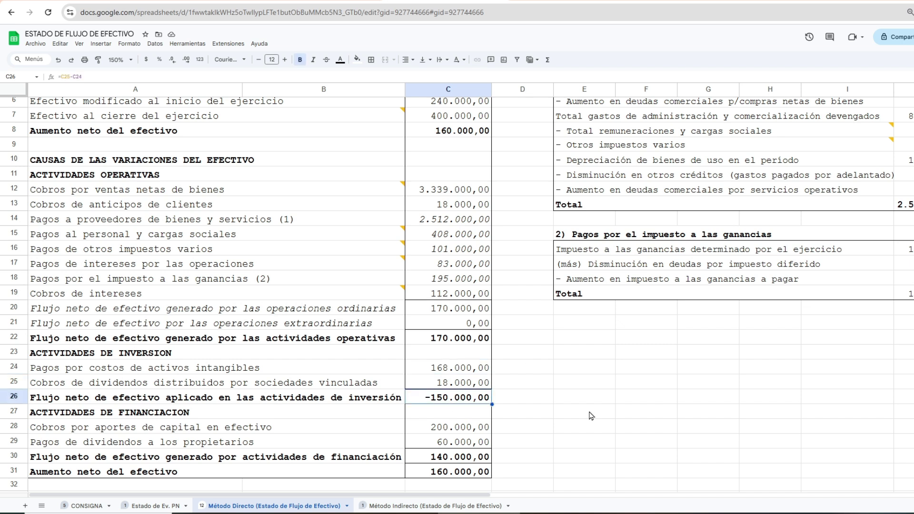
Examine the ACTIVIDADES DE FINANCIACION section, focusing on the cash capital contributions line and its amount in row 28
click(84, 417)
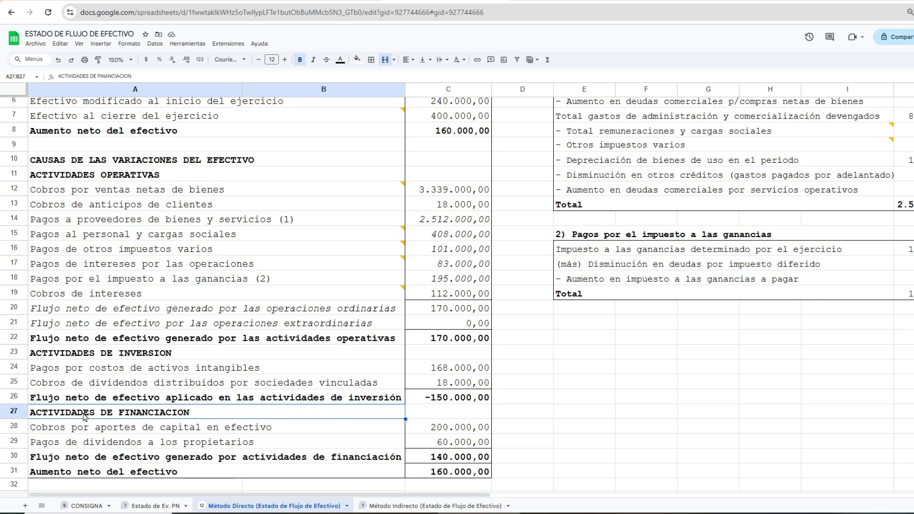
scroll(85, 416, down, 2)
click(85, 353)
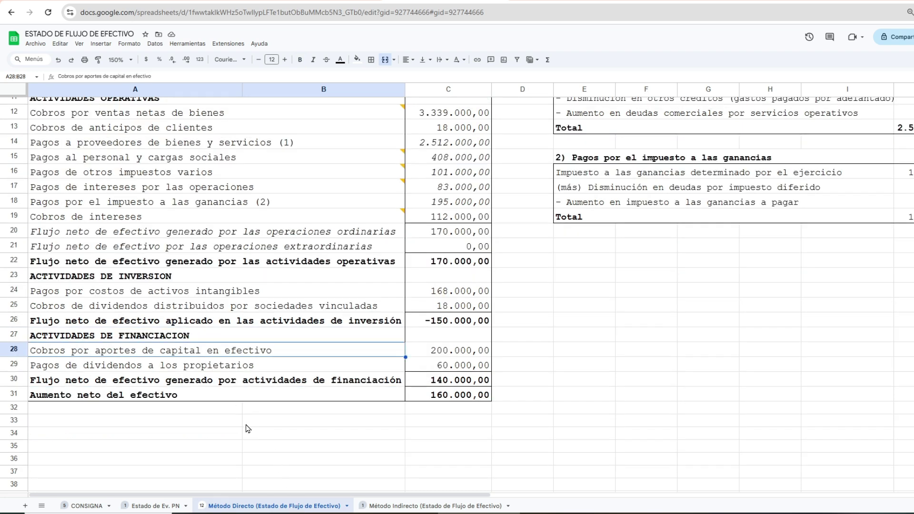
click(481, 355)
click(258, 351)
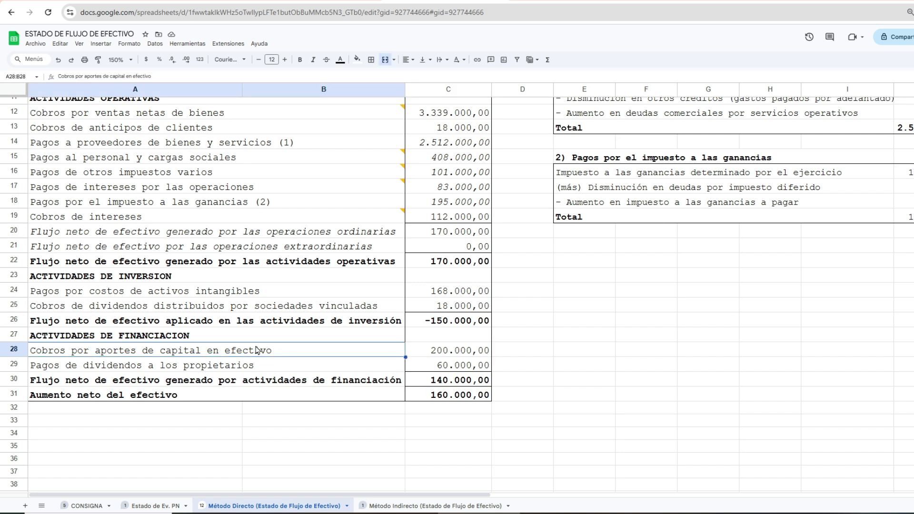
click(431, 353)
click(272, 356)
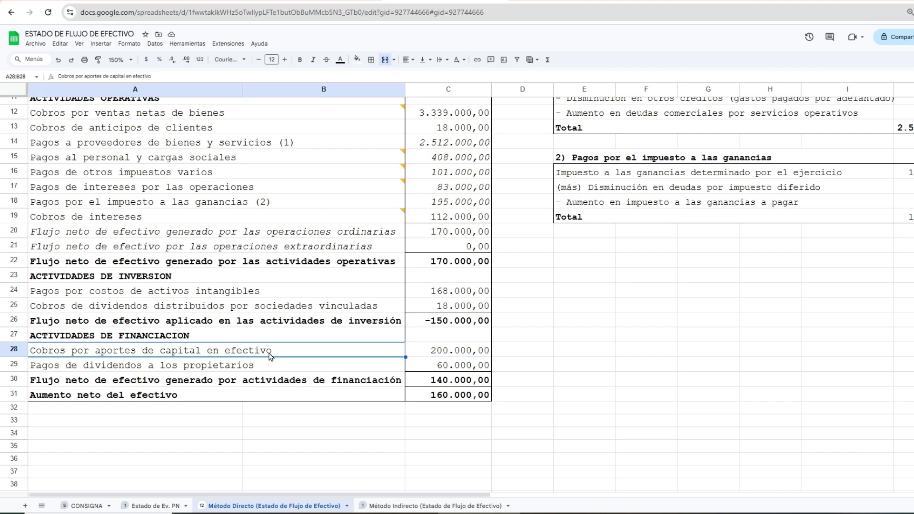
Trace the cash capital contributions via note 14 of CONSIGNA to Aportes irrevocables and its comment in Estado de Ev. PN, and return to C28 in Método Directo
click(91, 508)
mouse_move(100, 327)
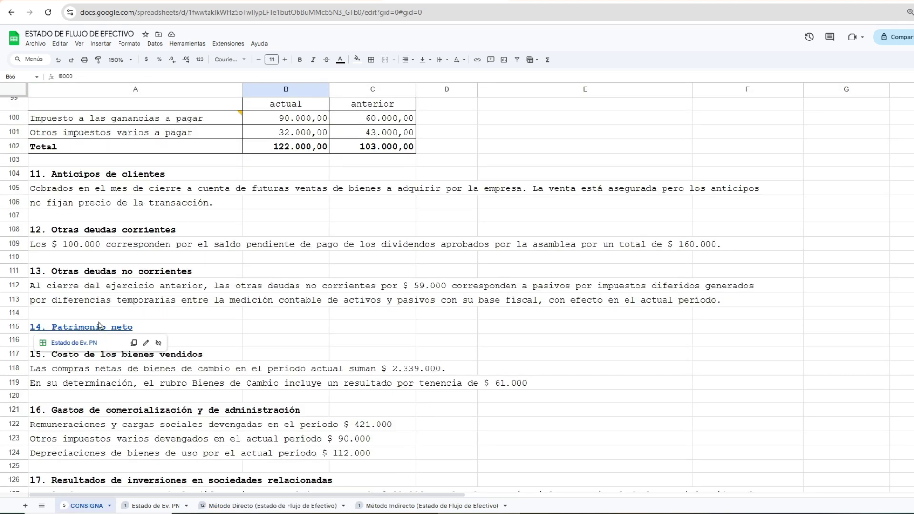
click(79, 347)
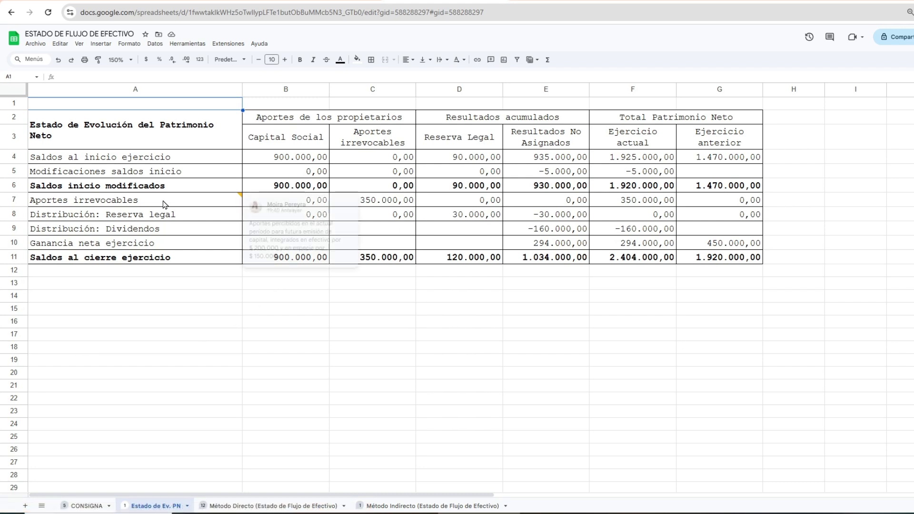
click(385, 202)
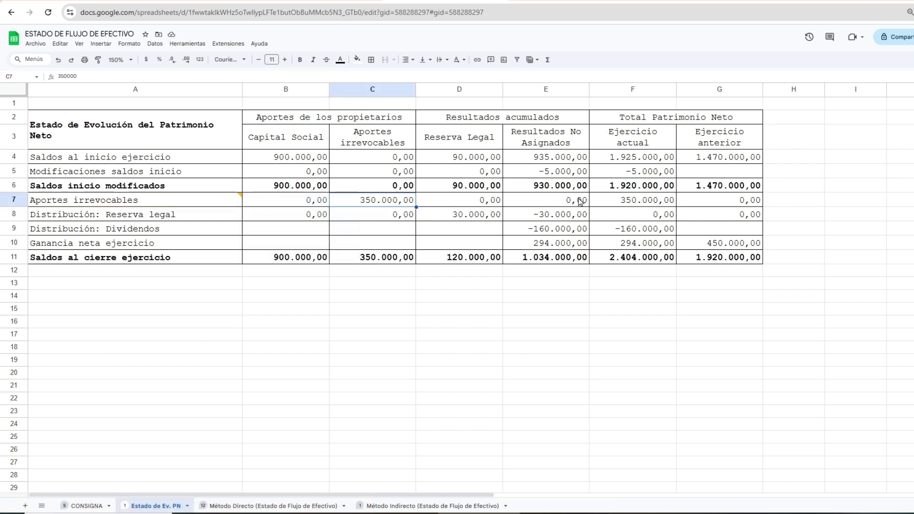
click(625, 204)
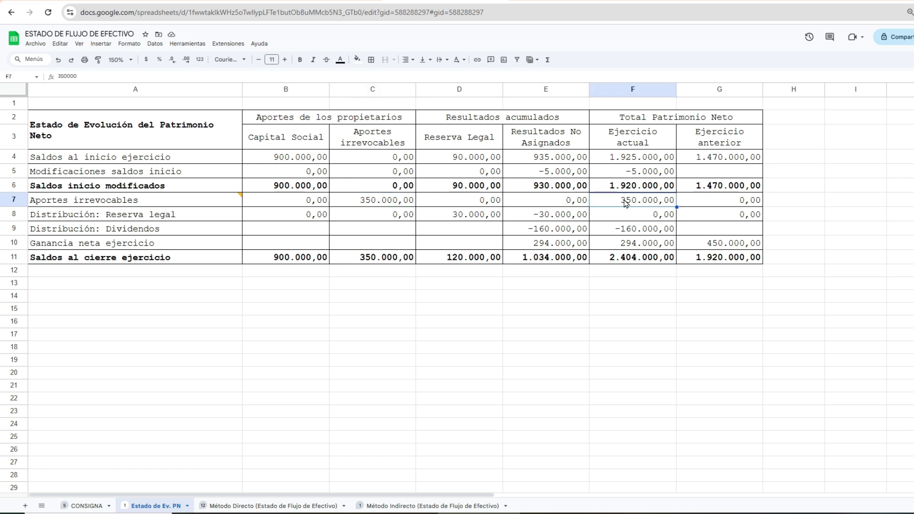
mouse_move(161, 206)
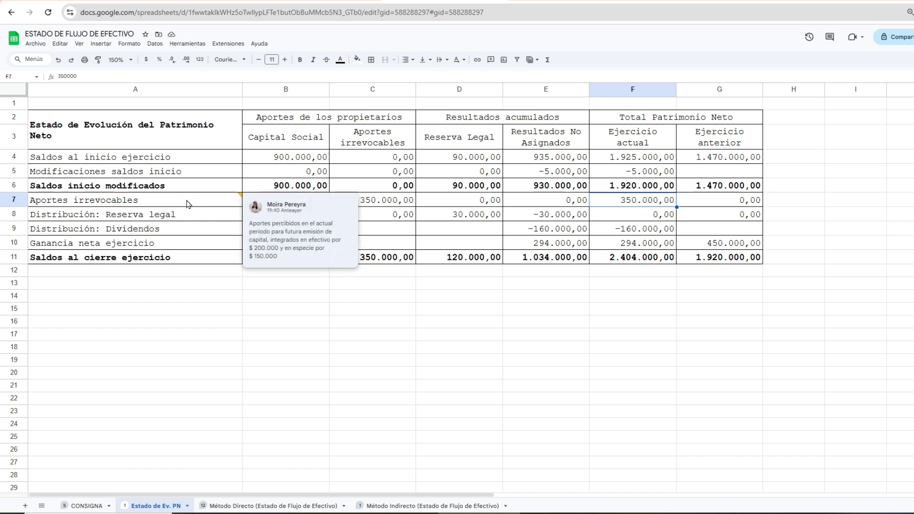
click(266, 506)
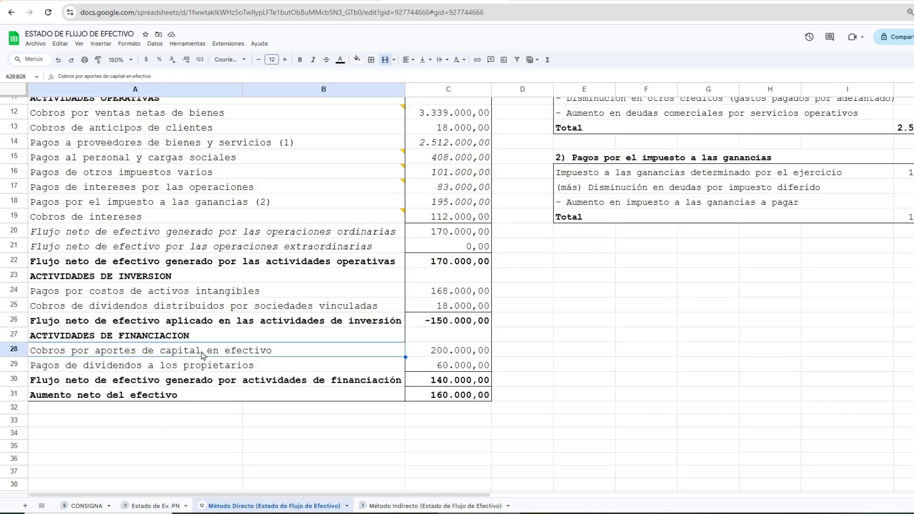
click(440, 356)
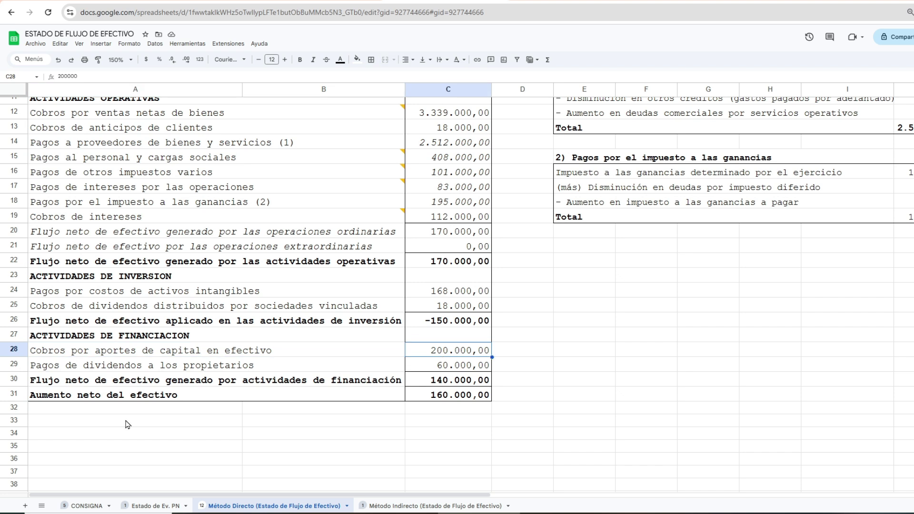
Trace the dividends paid to owners via note 14 of CONSIGNA to the Distribución: Dividendos row in Estado de Ev. PN
click(101, 369)
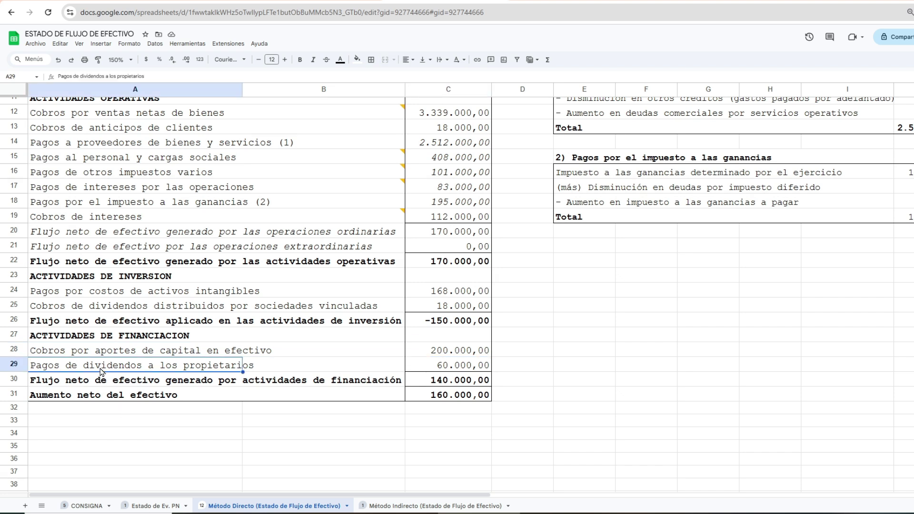
click(100, 508)
scroll(245, 405, down, 4)
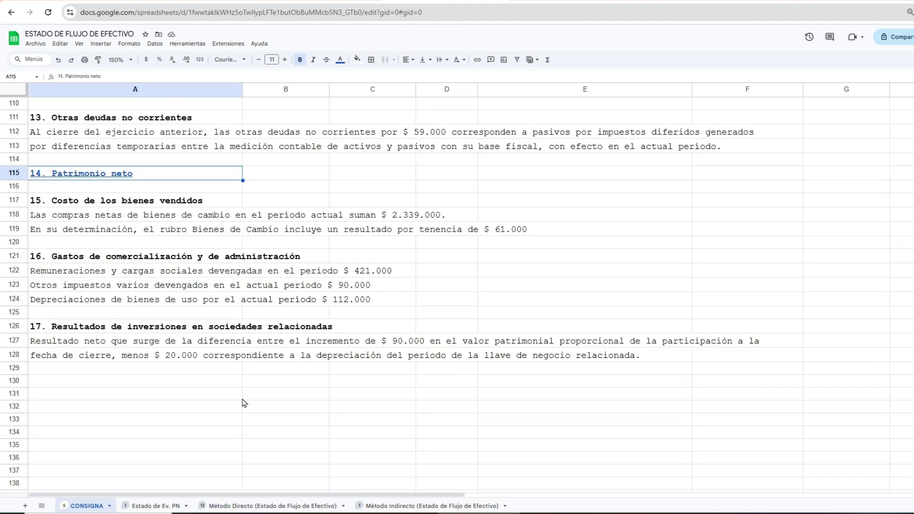
scroll(244, 404, up, 5)
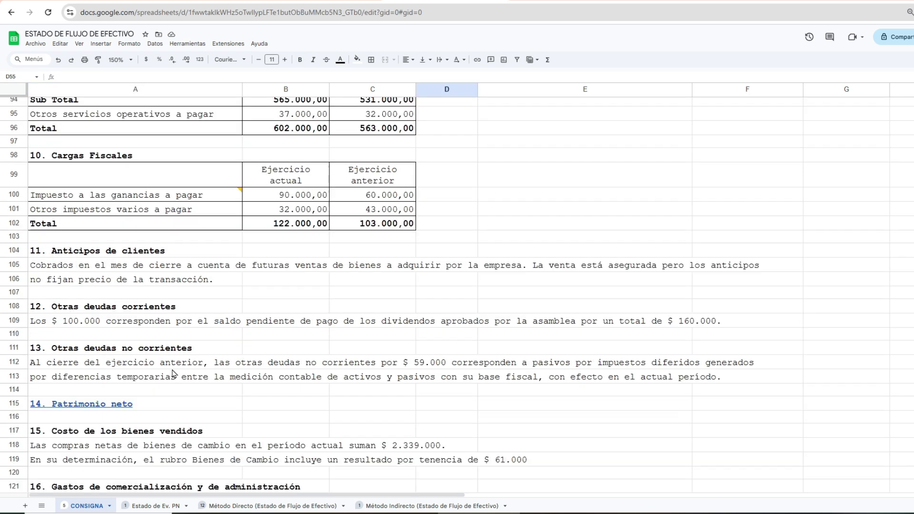
click(61, 421)
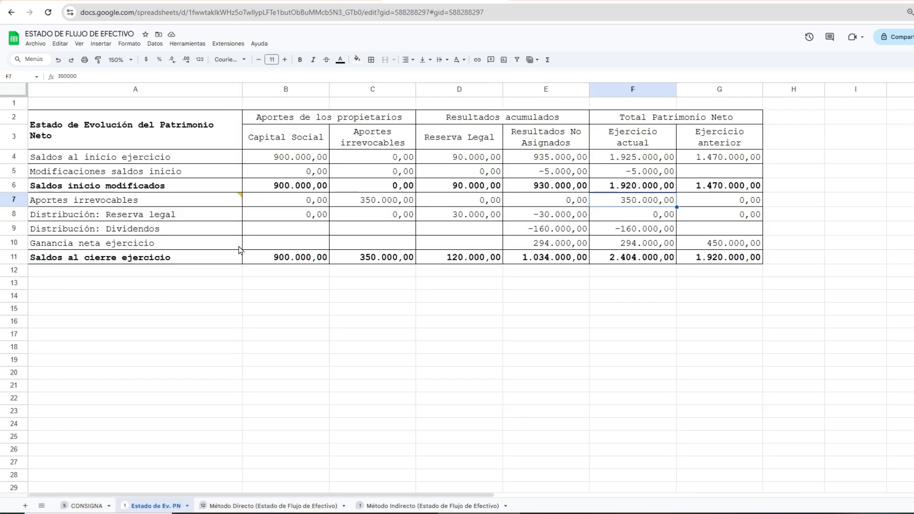
click(609, 231)
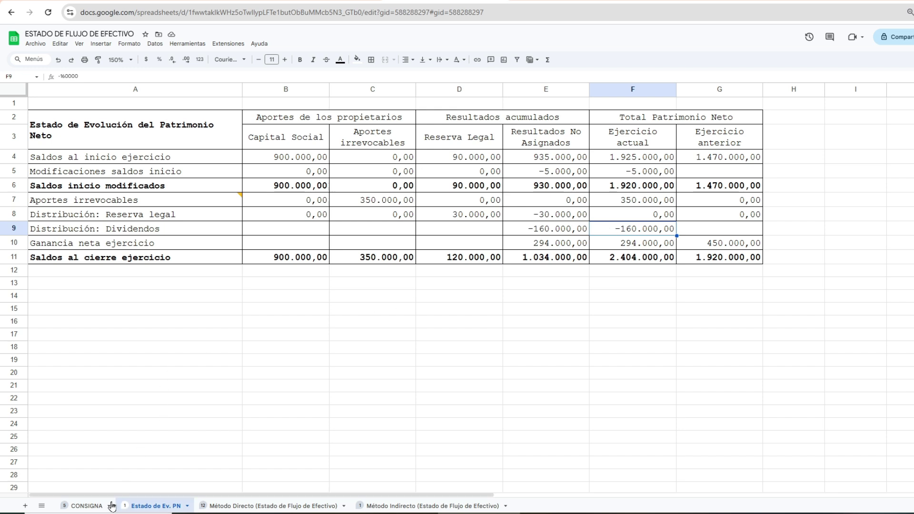
Check the unpaid dividends in note 12 of CONSIGNA against current Otras Deudas in B29, and return to Método Directo
click(94, 509)
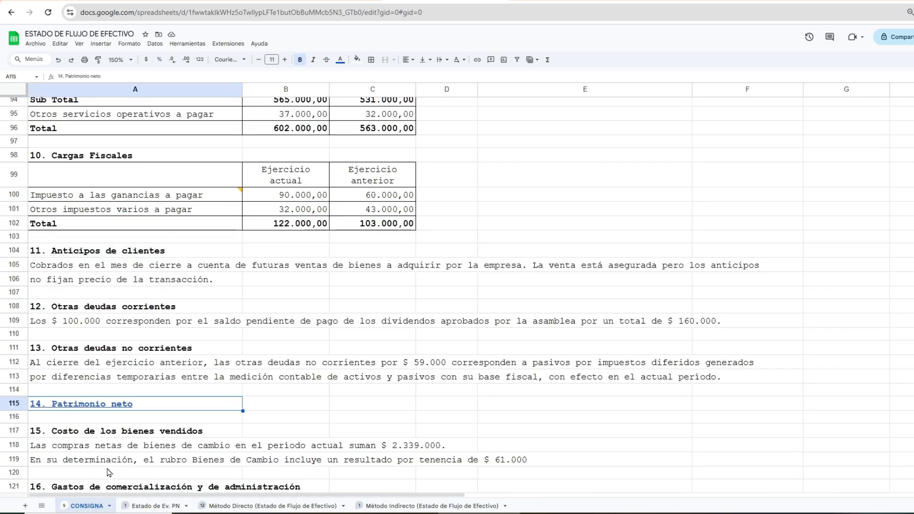
click(48, 325)
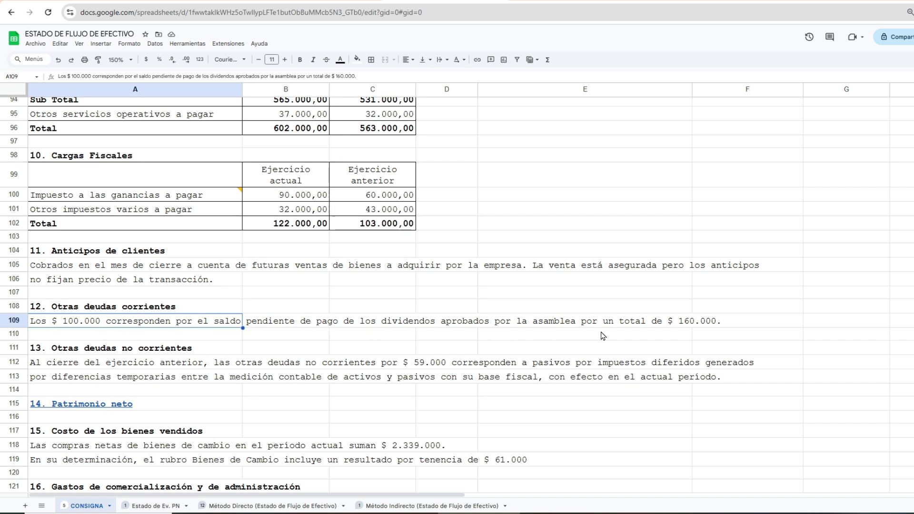
click(684, 330)
click(735, 332)
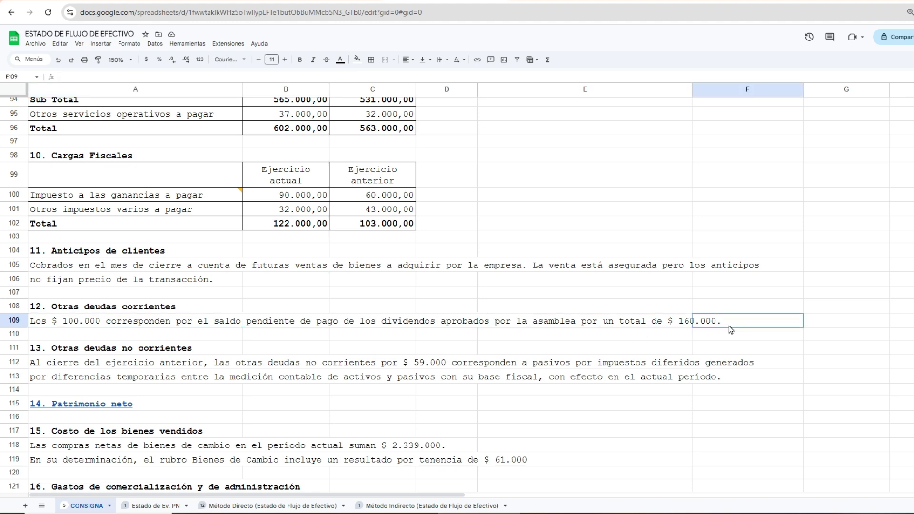
scroll(128, 335, up, 5)
scroll(102, 327, up, 10)
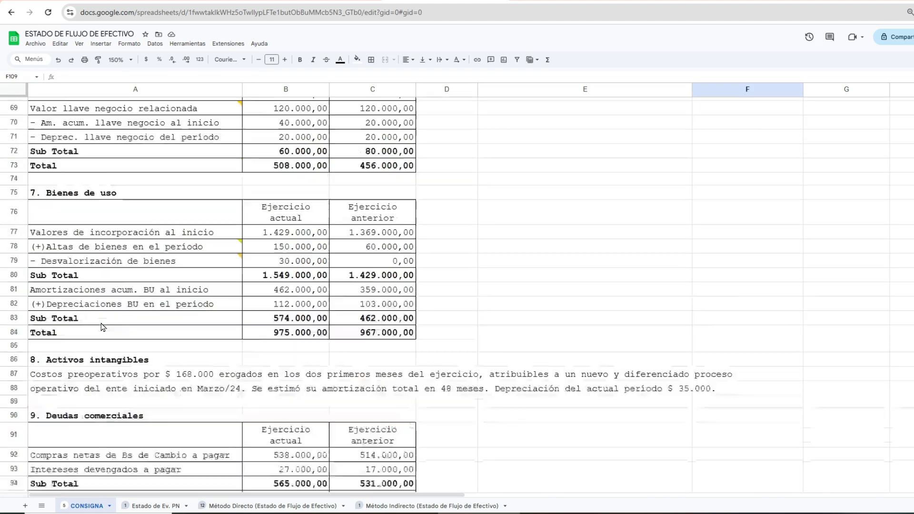
scroll(101, 325, up, 3)
click(277, 212)
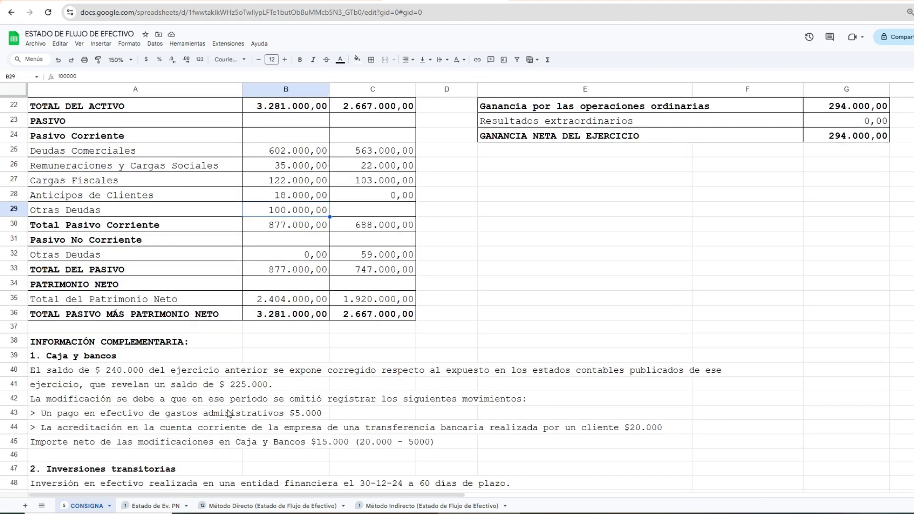
click(278, 506)
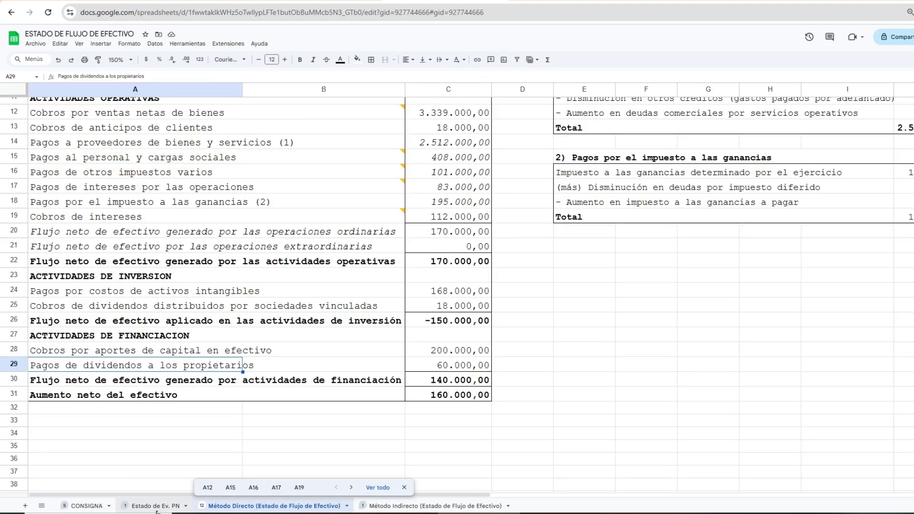
Recheck the dividend distribution in Estado de Ev. PN, and inspect the dividends paid in C29 and the net financing flow formula in C30
click(150, 509)
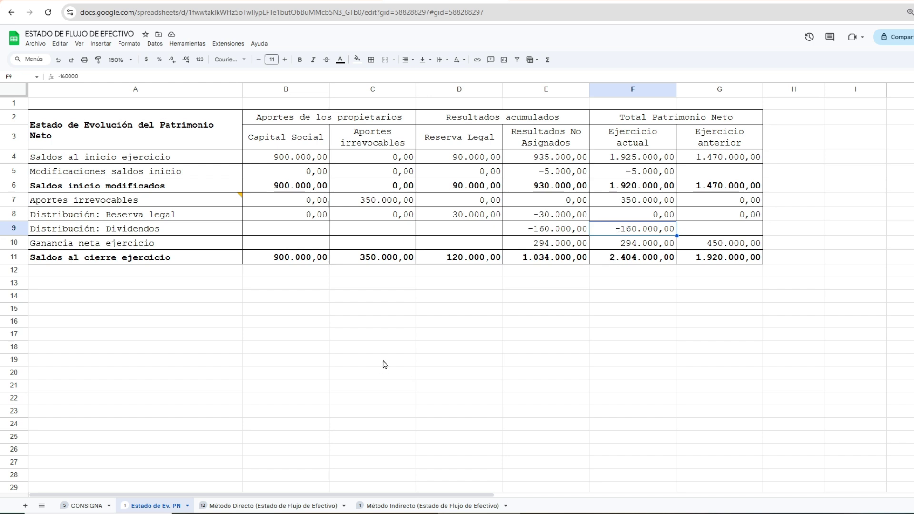
key(ctrl+shift+Page_Down)
click(440, 366)
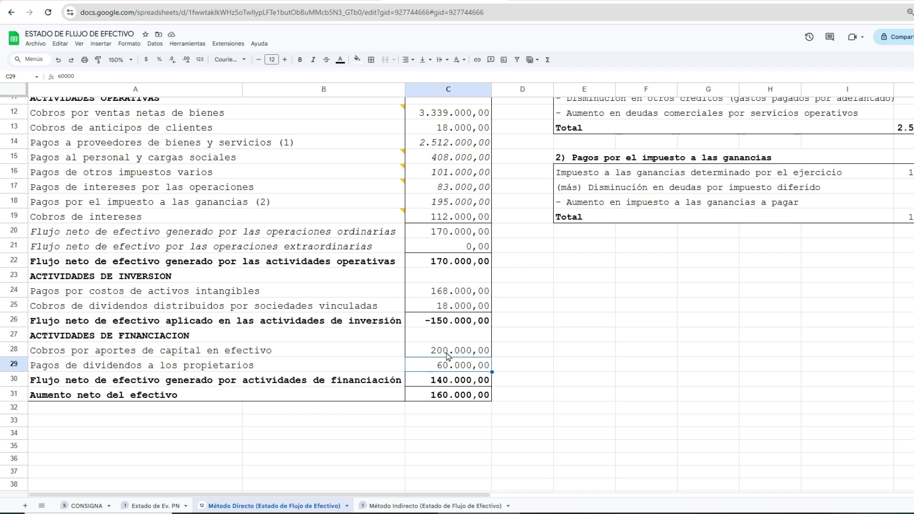
click(215, 370)
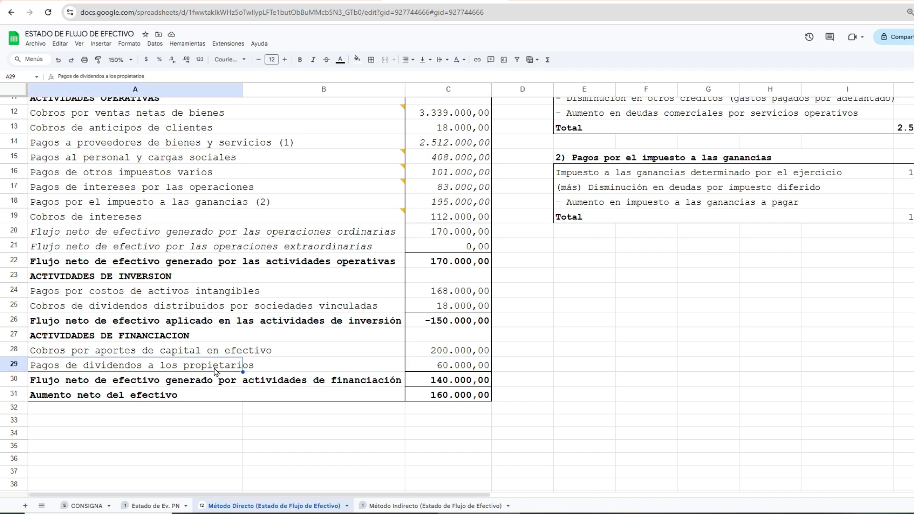
click(415, 366)
click(420, 384)
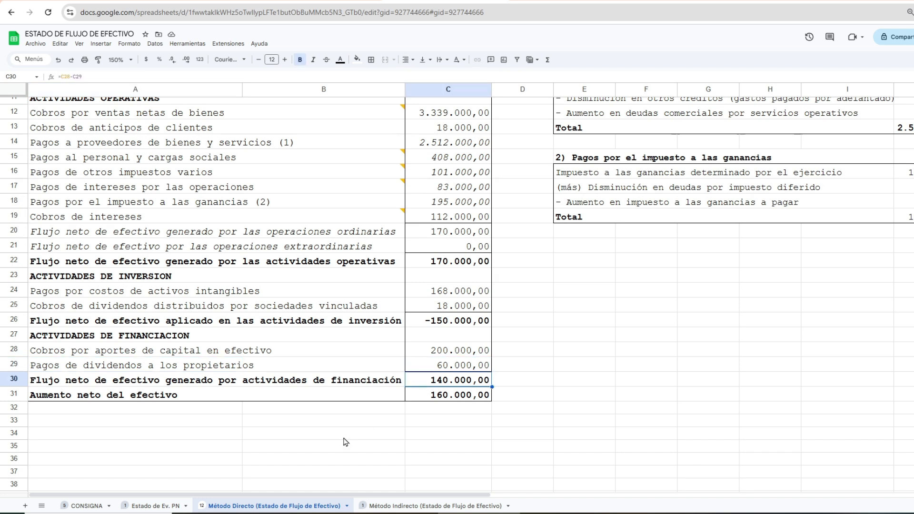
Review the operating and investing net flows, and compare Aumento neto del efectivo in C31 with the same figure in C8
click(427, 392)
click(432, 267)
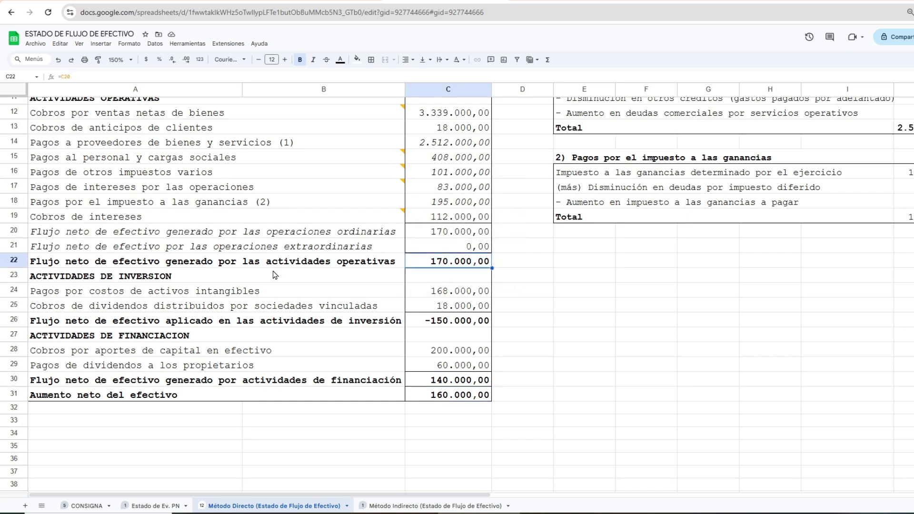
click(453, 324)
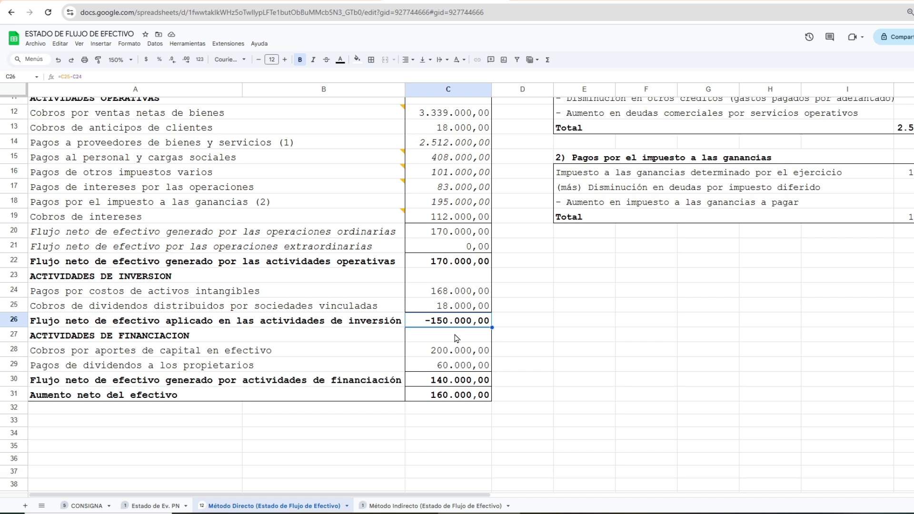
click(433, 396)
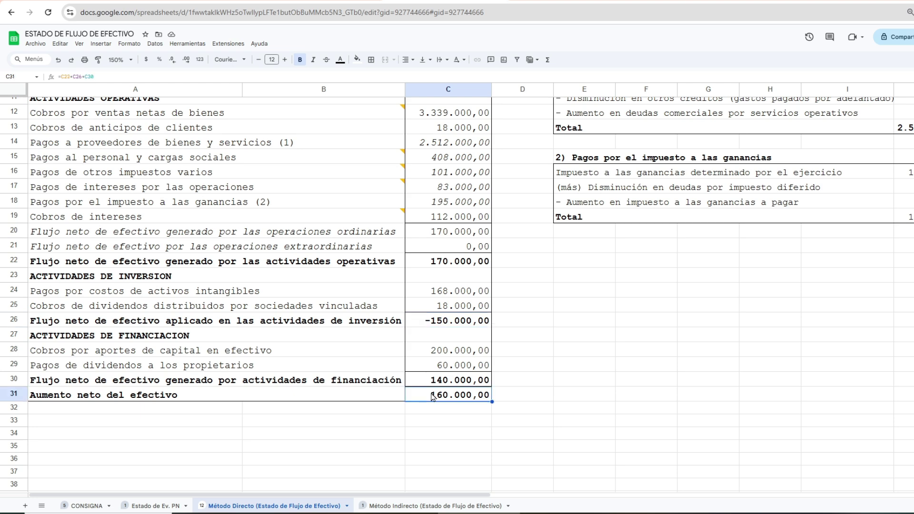
scroll(433, 396, up, 5)
click(431, 208)
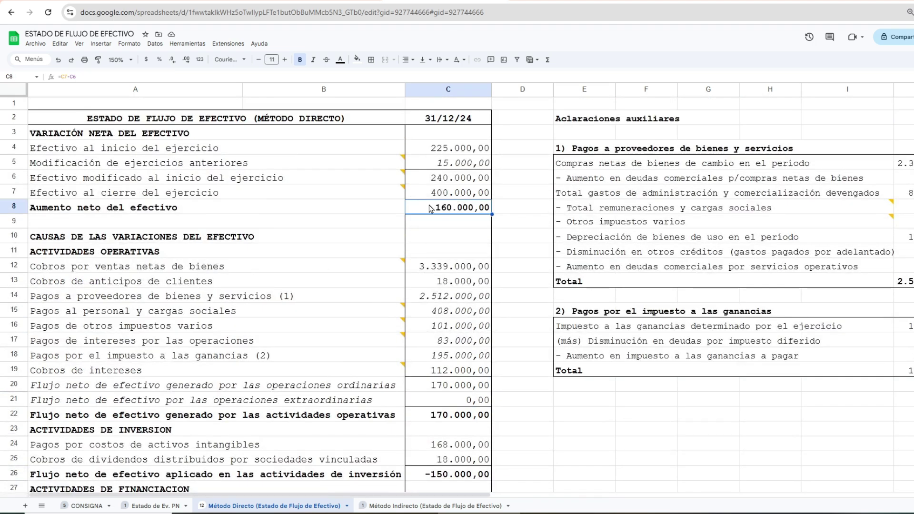
scroll(433, 286, down, 3)
click(439, 400)
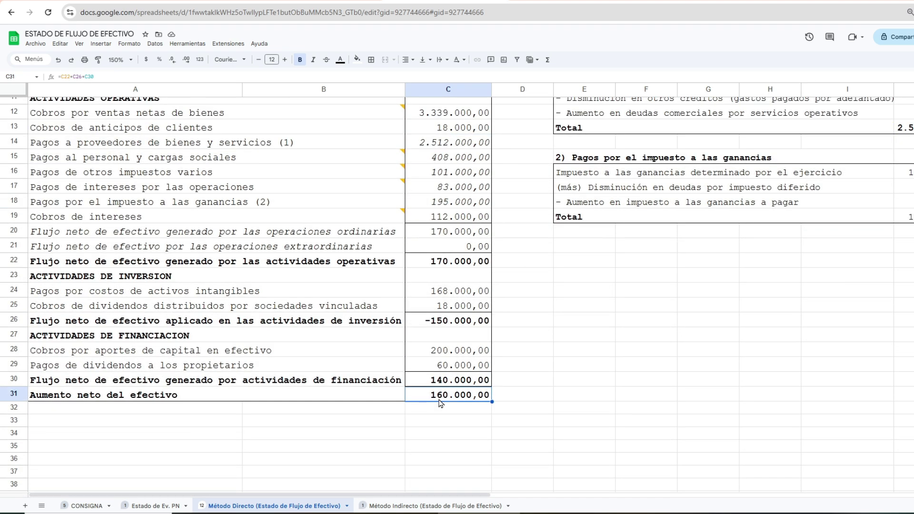
Go through the three activity subtotals in C22, C26 and C30 that make up the net cash increase in C31
click(439, 263)
click(440, 323)
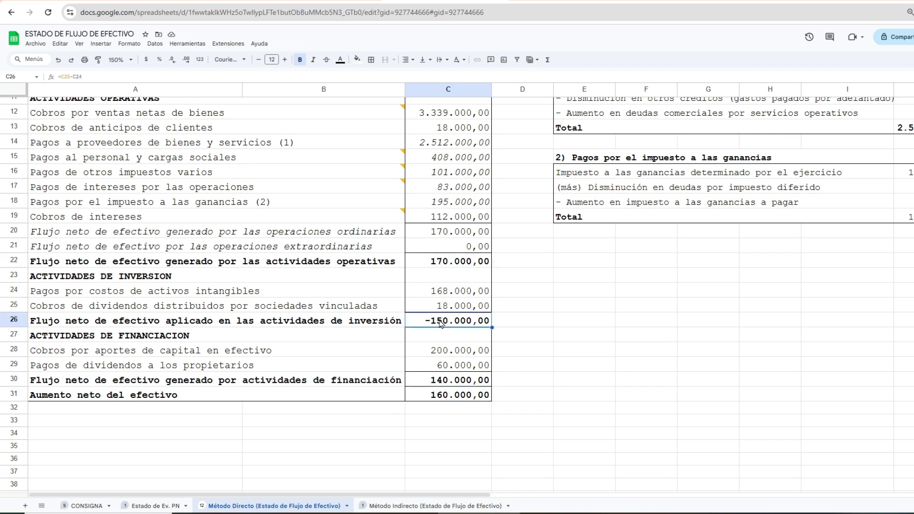
click(424, 384)
click(426, 400)
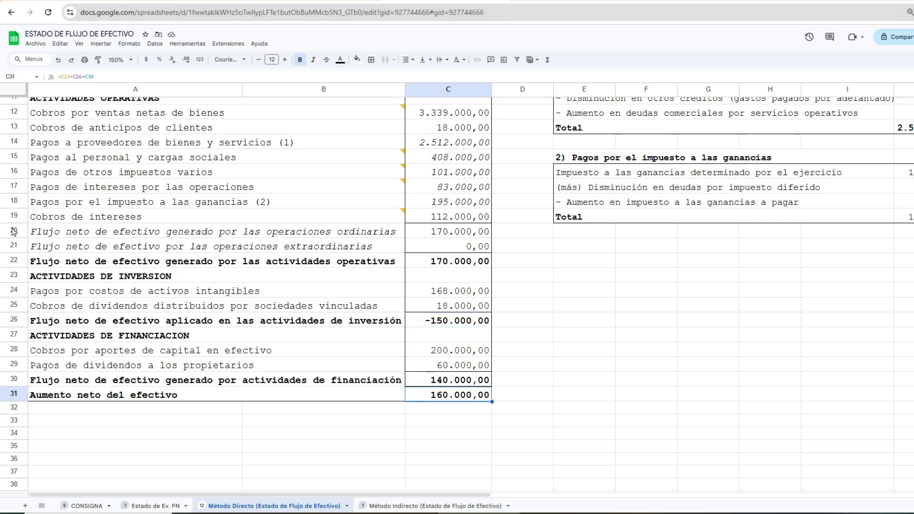
Review the operating collection and payment lines in Método Directo, and read the notes on sales collections, other taxes and modified opening cash
scroll(337, 350, up, 5)
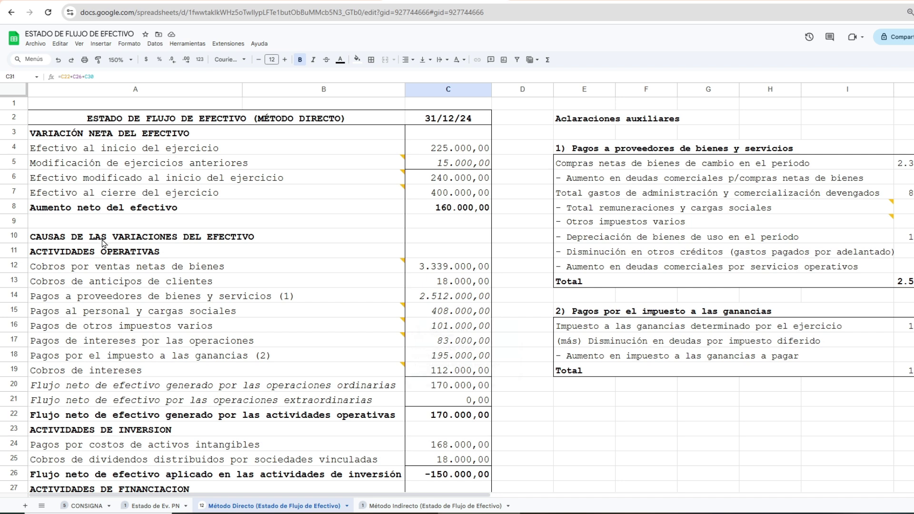
click(96, 282)
click(95, 301)
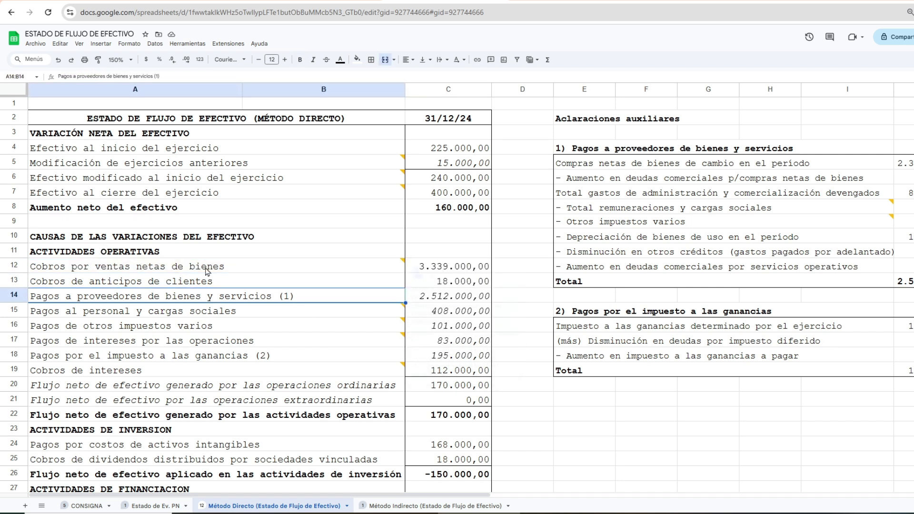
mouse_move(258, 273)
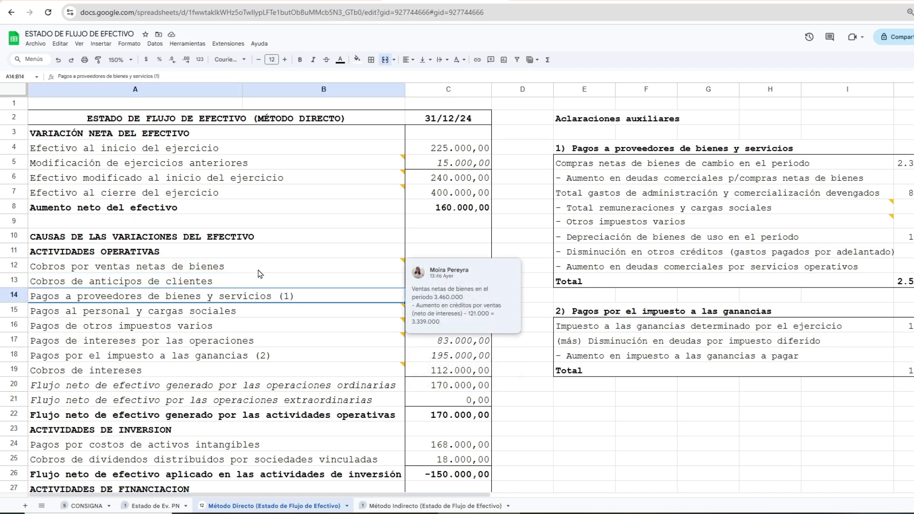
click(82, 274)
click(109, 300)
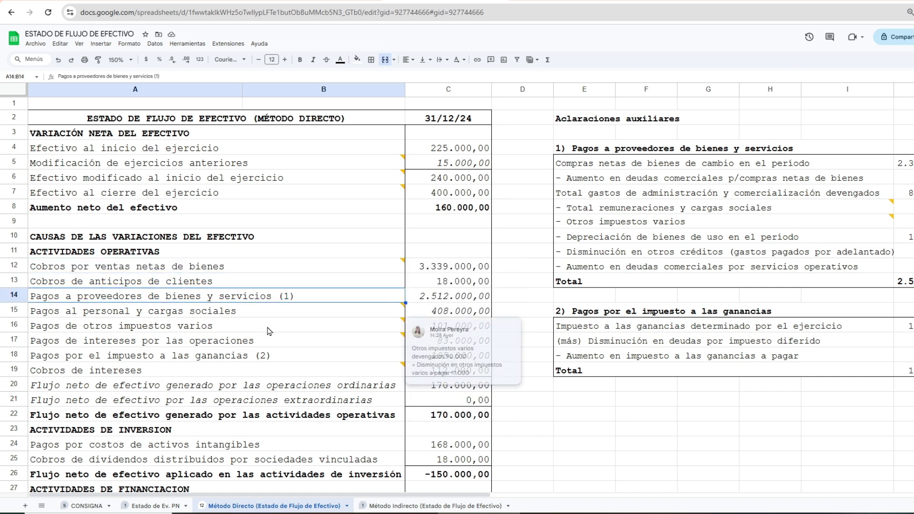
mouse_move(338, 175)
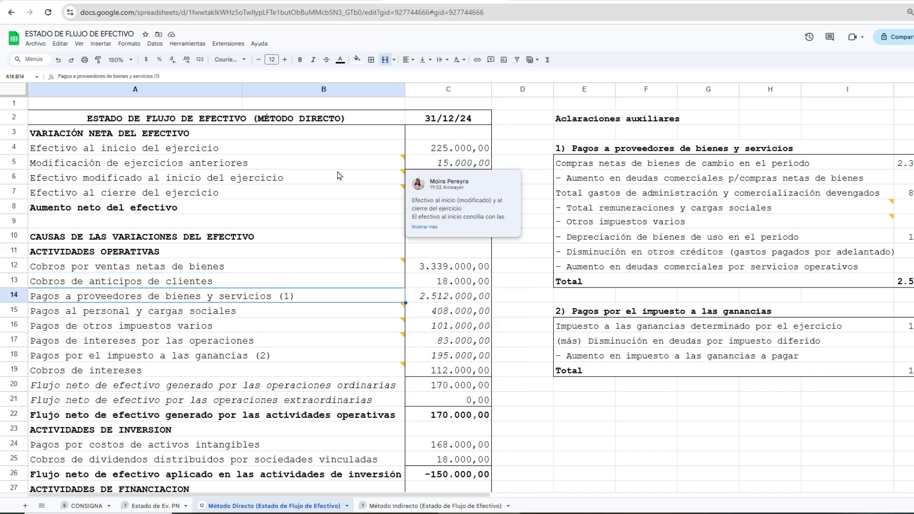
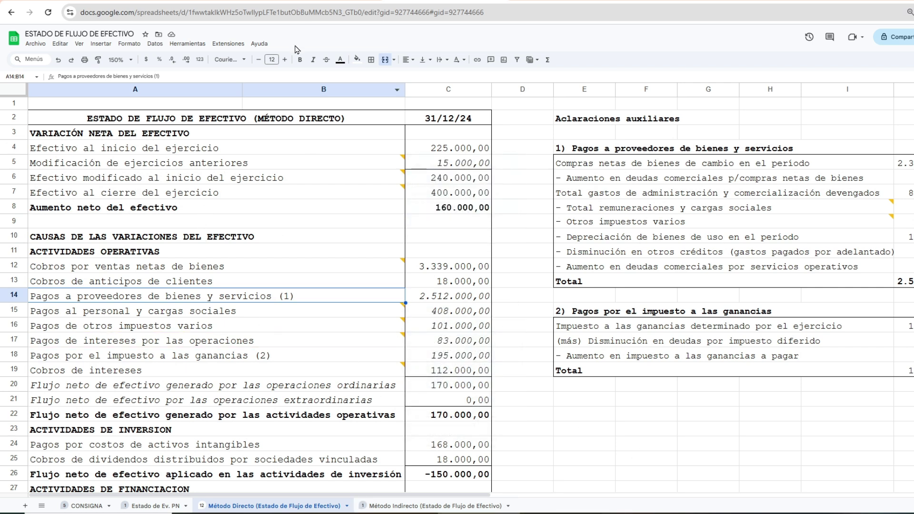
Compare the Variación neta del efectivo section of Método Indirecto with the one in Método Directo, ending at the net increase in C8
click(402, 506)
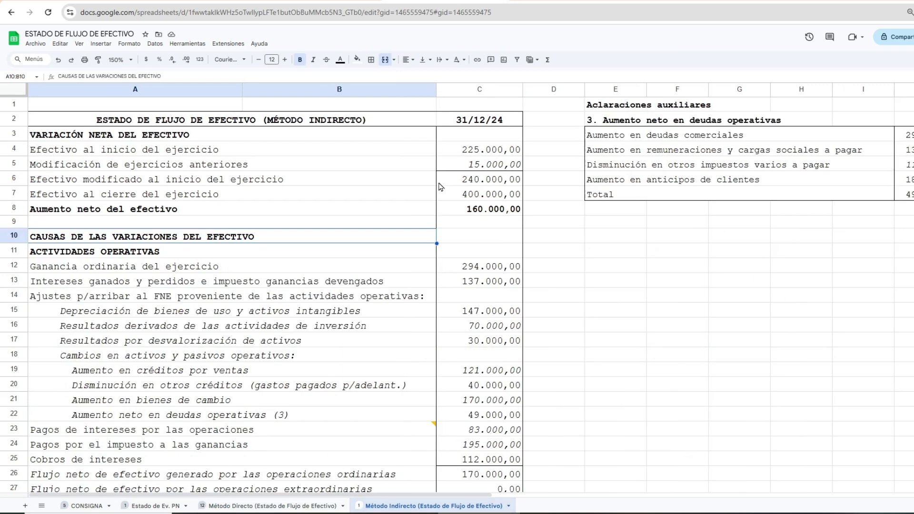
click(44, 136)
click(47, 149)
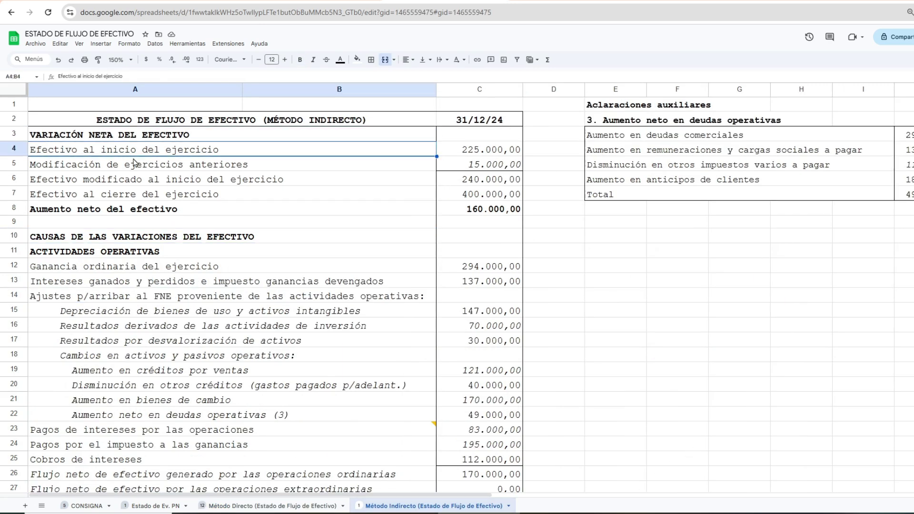
click(288, 505)
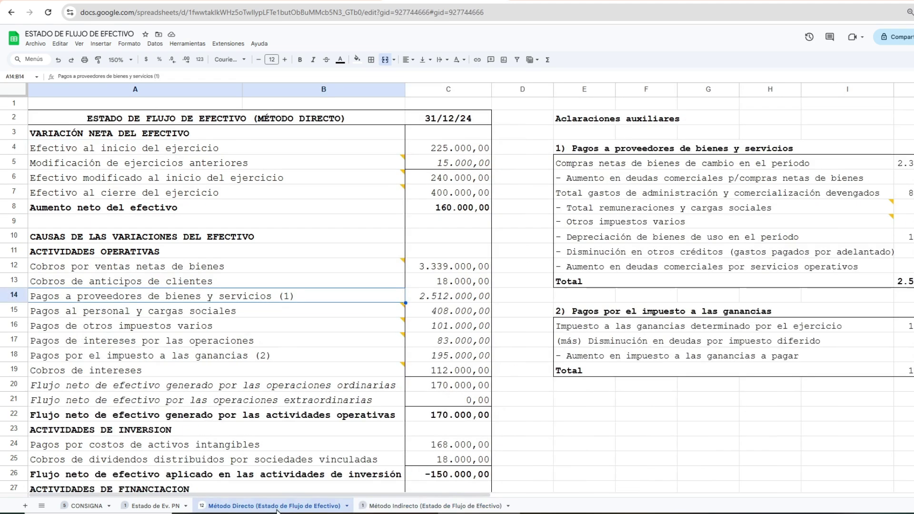
mouse_move(426, 223)
click(430, 506)
click(460, 212)
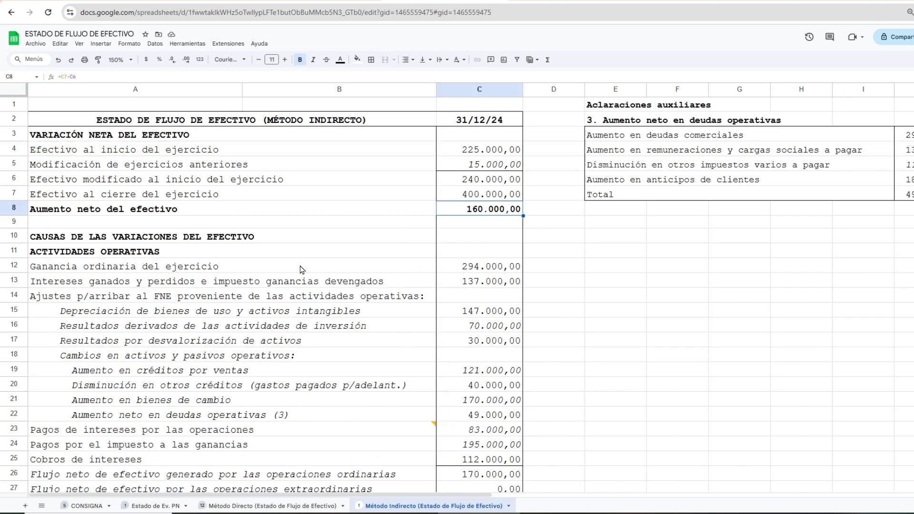
Go through Causas de las variaciones del efectivo in Método Indirecto down to the Aumento neto del efectivo formula in C37
scroll(352, 336, down, 2)
click(86, 162)
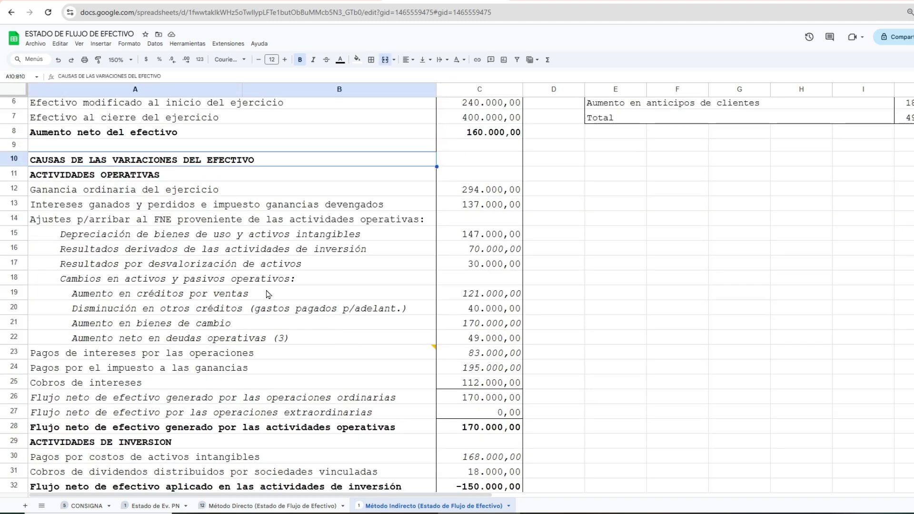
scroll(268, 294, down, 6)
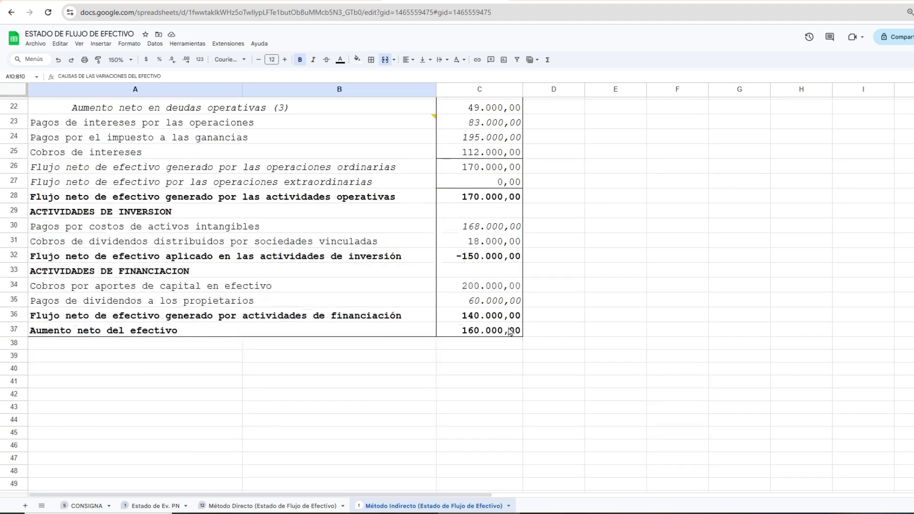
click(492, 335)
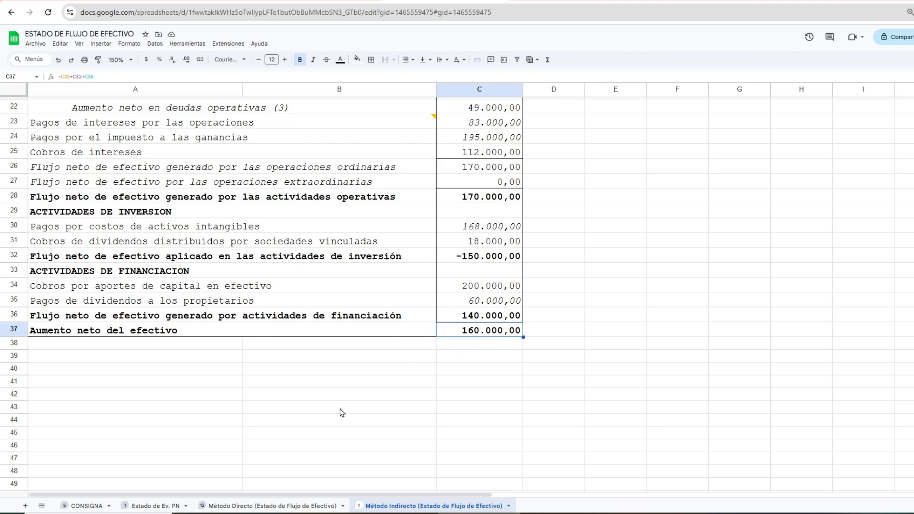
Locate the operating, investing and financing activity sections of Método Indirecto in rows 11, 29 and 33
scroll(340, 412, up, 8)
scroll(340, 412, down, 2)
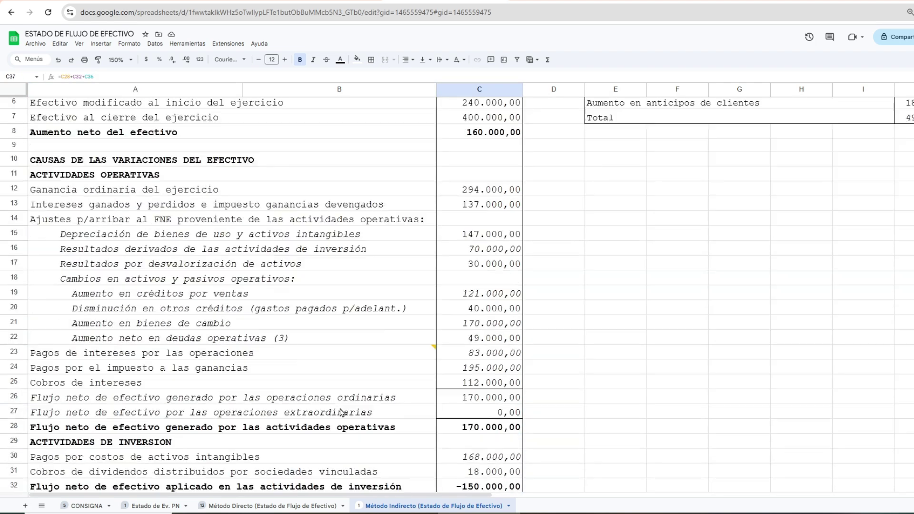
scroll(340, 412, down, 2)
scroll(341, 413, up, 2)
scroll(341, 412, up, 2)
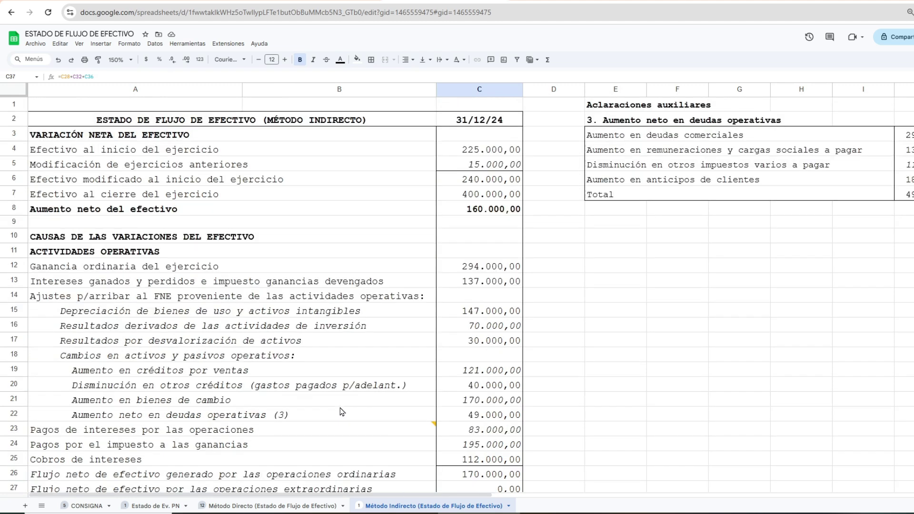
click(70, 256)
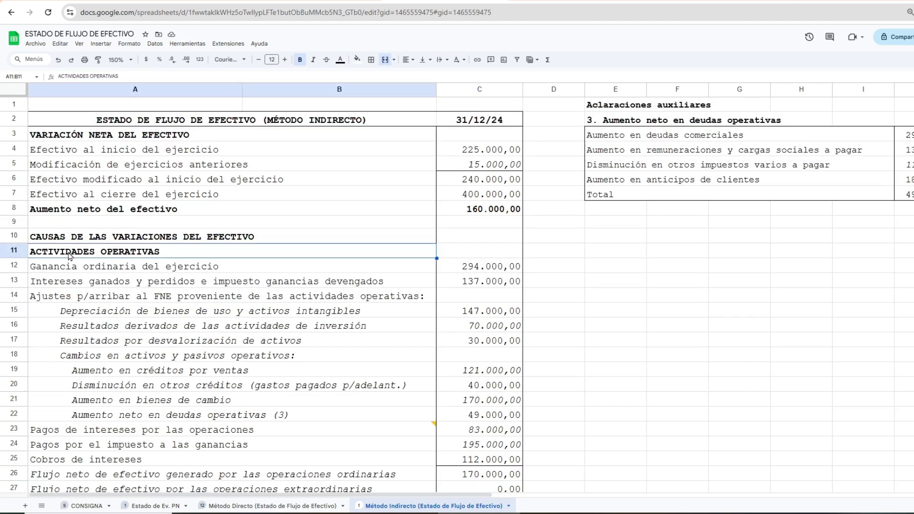
scroll(70, 256, down, 8)
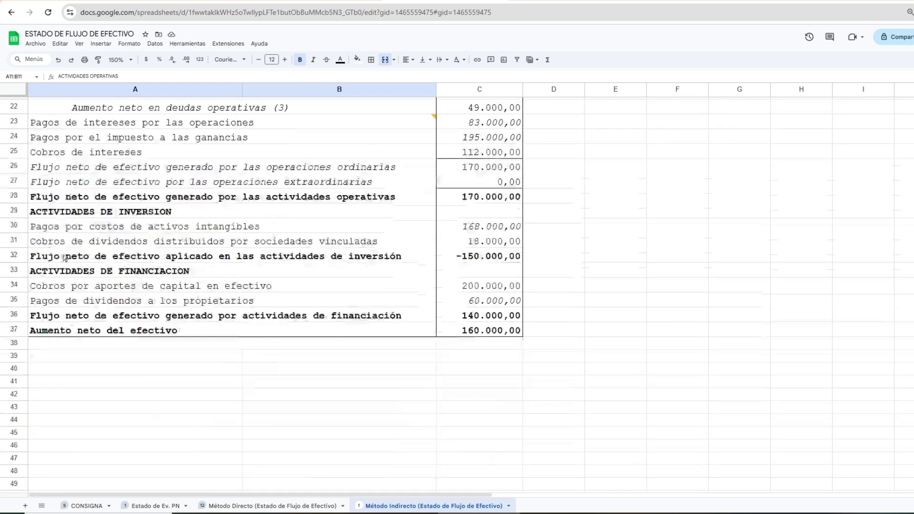
click(61, 214)
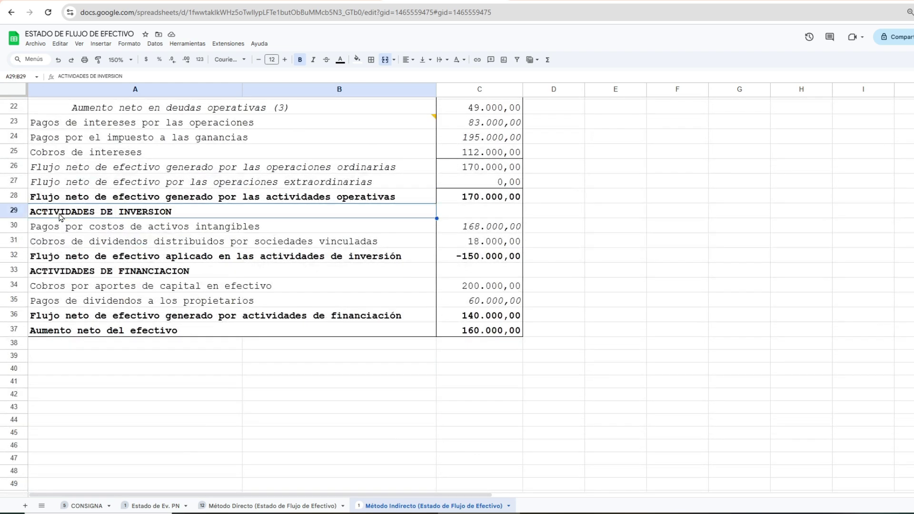
click(57, 275)
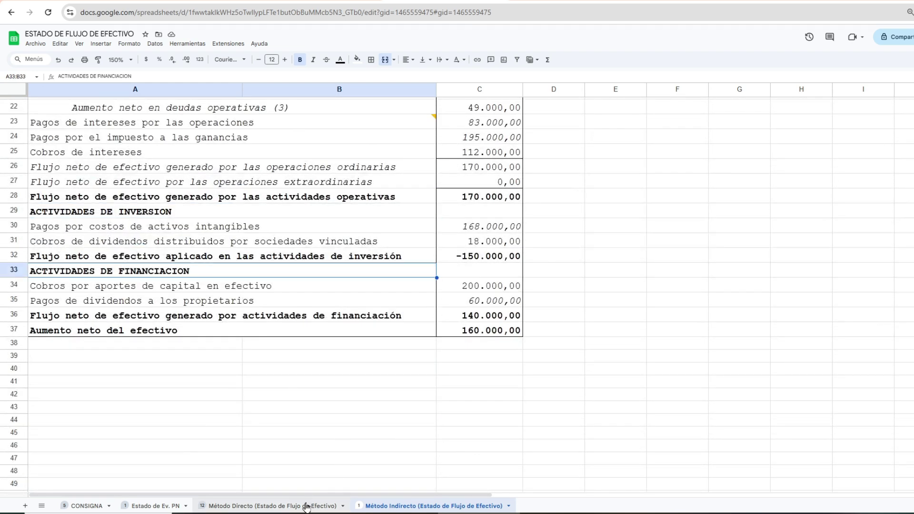
Compare the investing and financing sections of Método Directo with those in Método Indirecto
click(278, 506)
scroll(114, 334, down, 5)
click(105, 200)
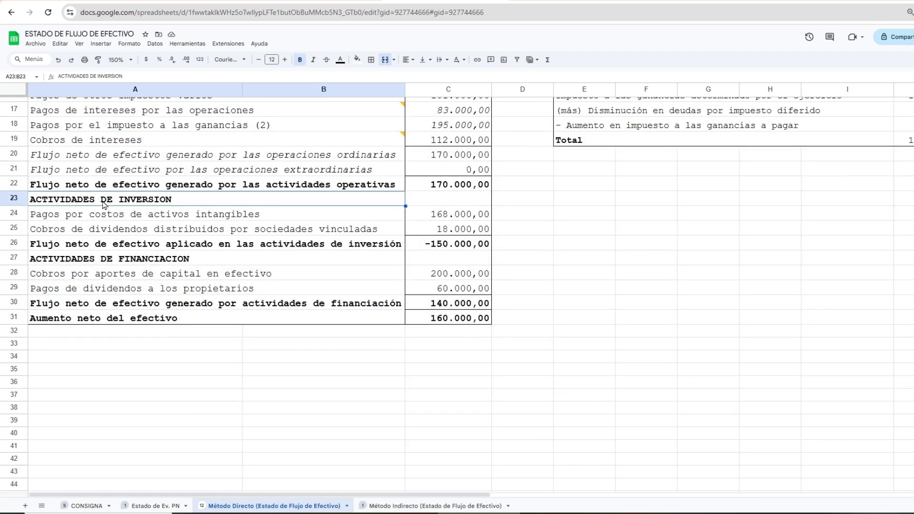
click(405, 507)
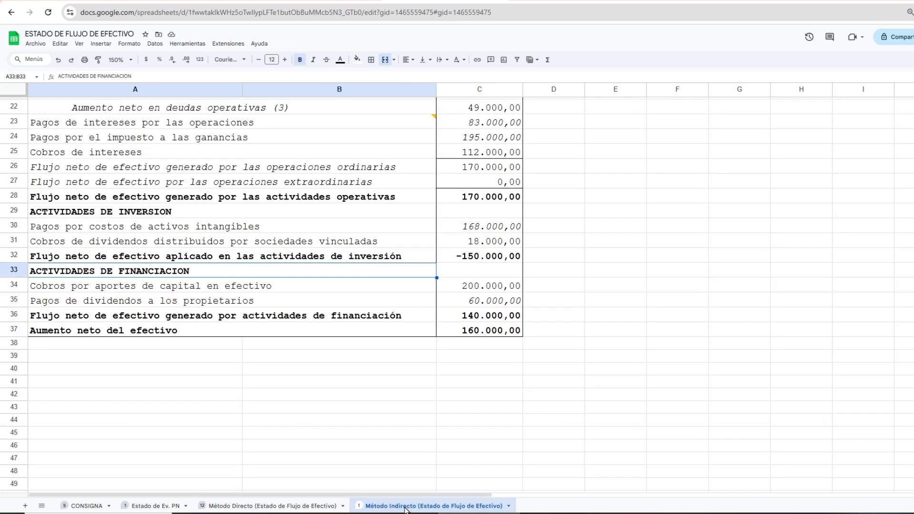
click(278, 506)
click(147, 263)
click(403, 507)
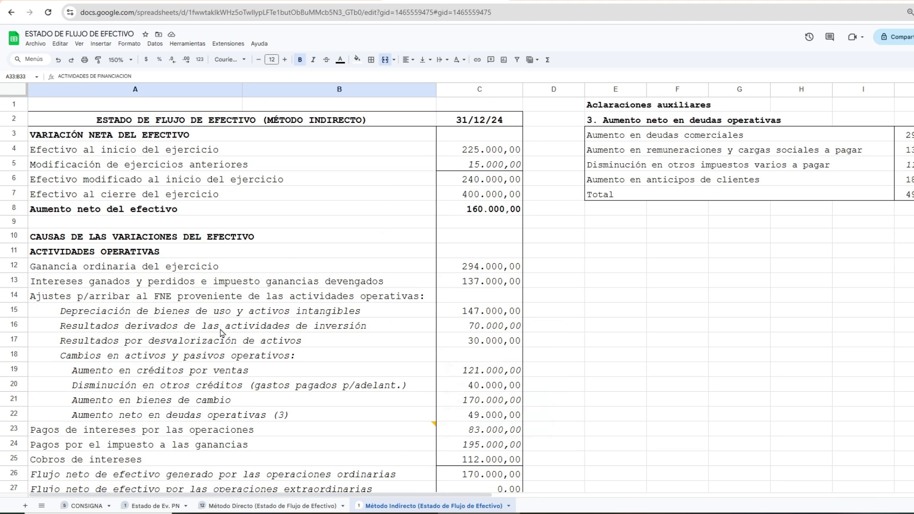
Trace Ganancia ordinaria del ejercicio in C12 of Método Indirecto to the net profit in CONSIGNA G24, and return to Método Indirecto
scroll(131, 326, down, 2)
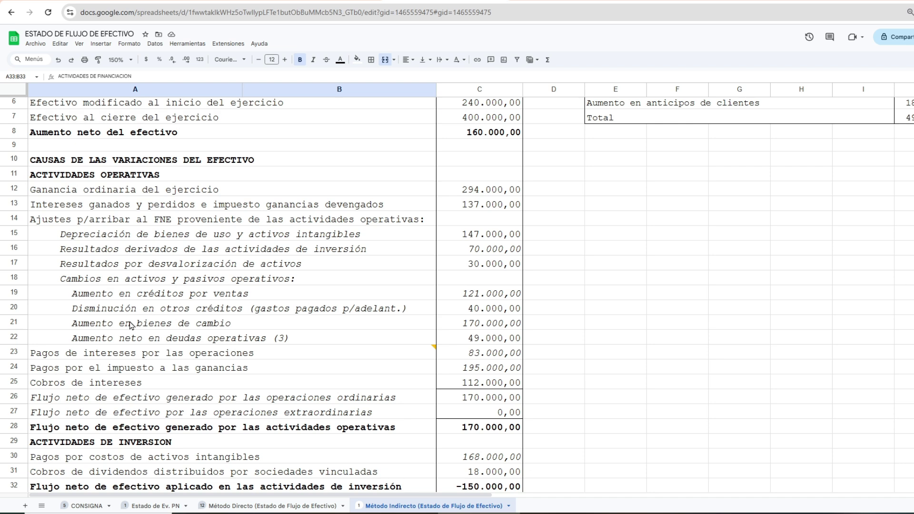
click(125, 192)
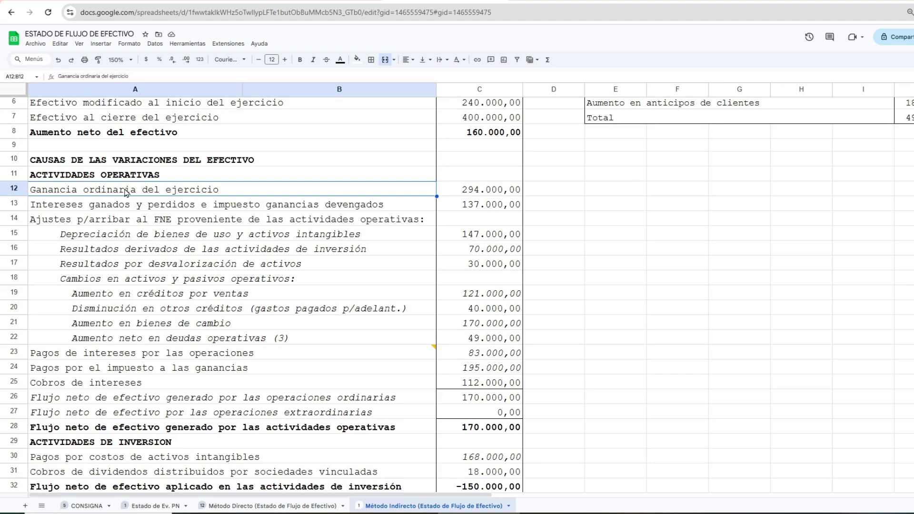
click(465, 193)
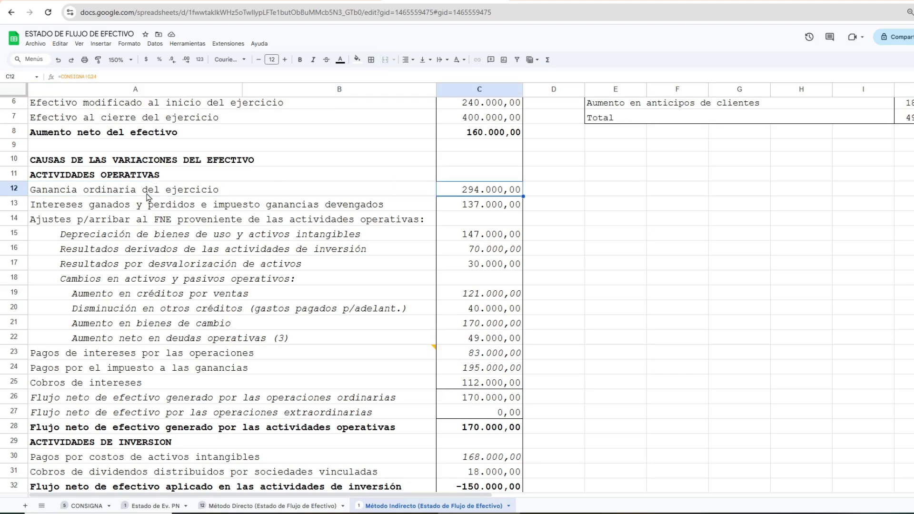
click(95, 507)
scroll(647, 146, up, 7)
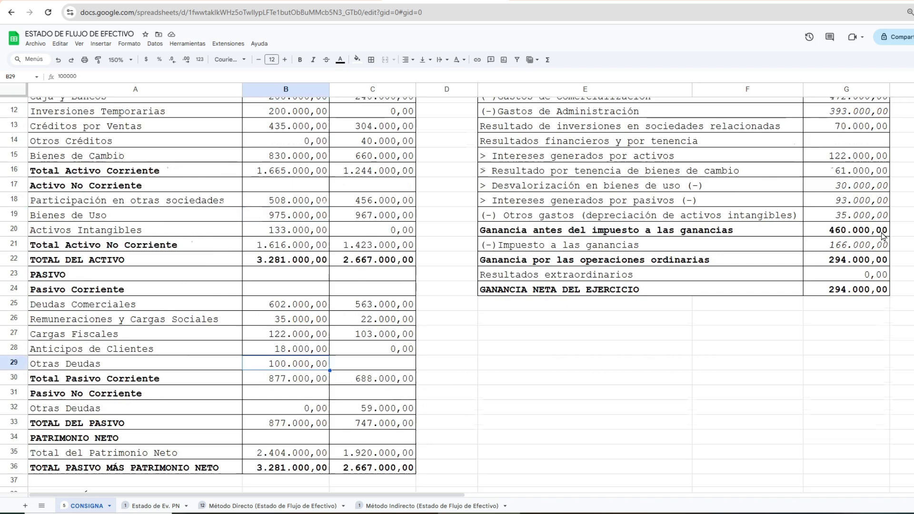
scroll(691, 368, down, 4)
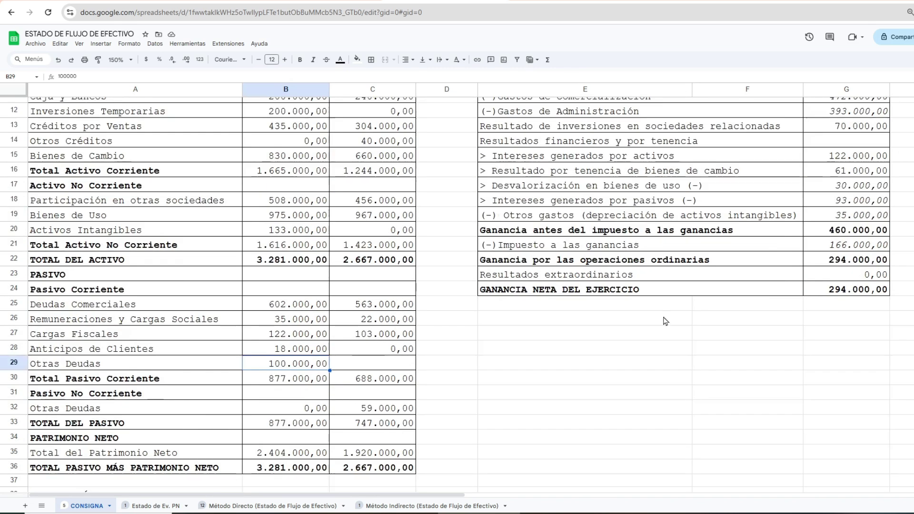
click(848, 292)
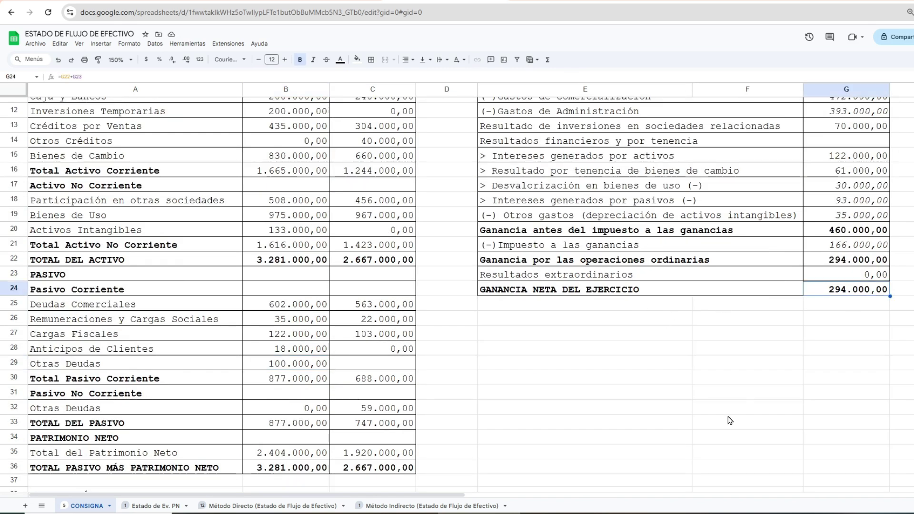
click(366, 505)
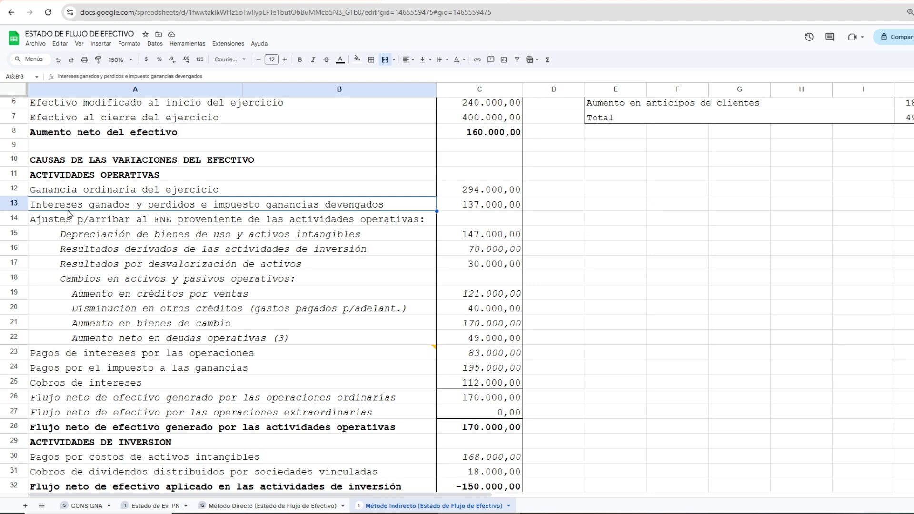
Inspect the formula behind Intereses ganados y perdidos e impuesto ganancias devengados in C13 of Método Indirecto
scroll(725, 352, up, 3)
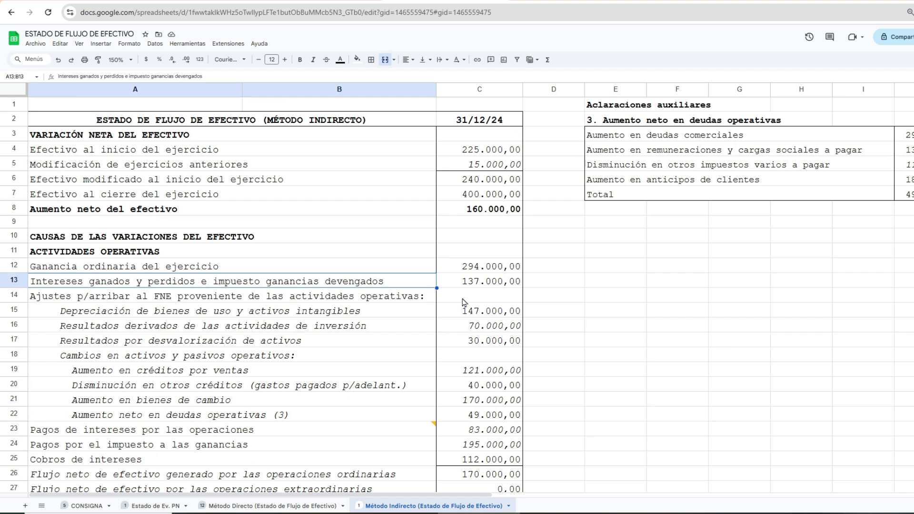
click(472, 287)
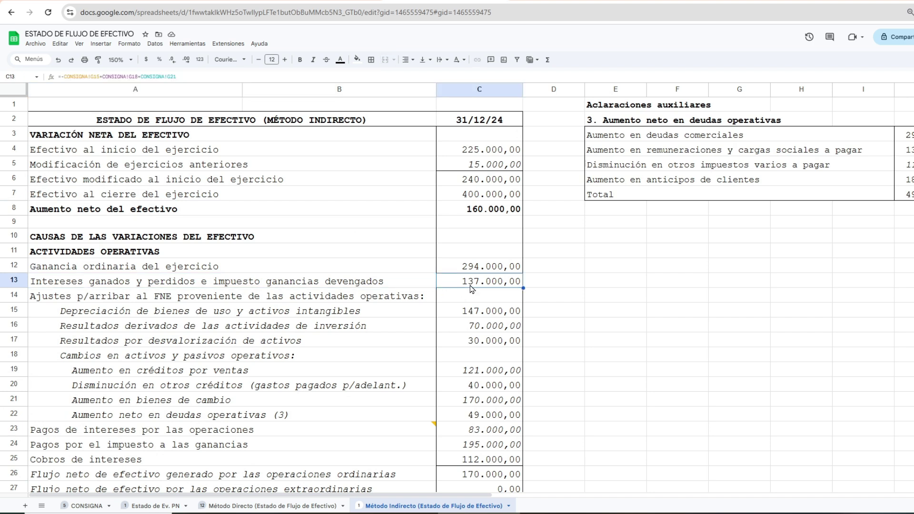
click(107, 286)
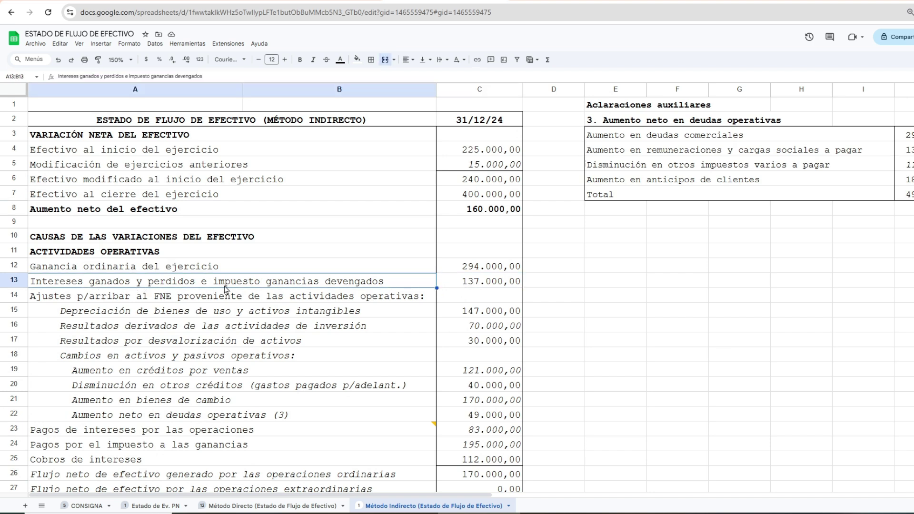
click(464, 287)
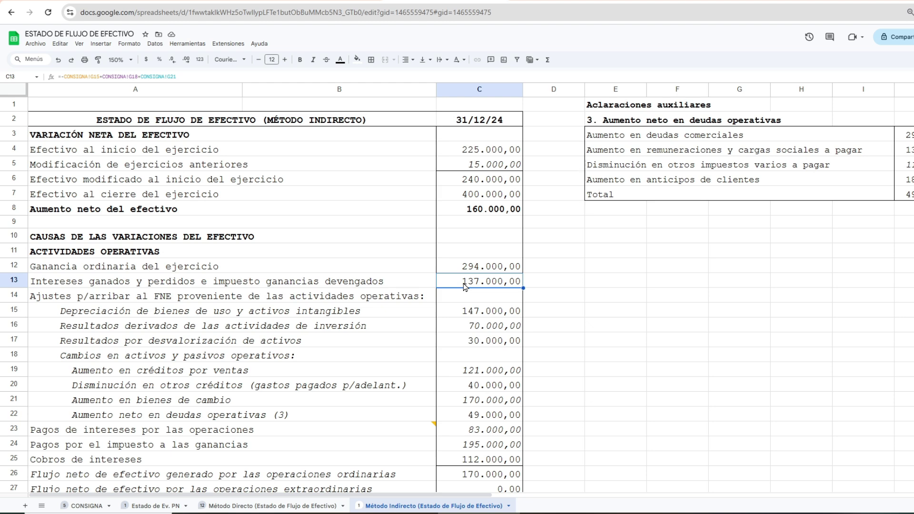
Locate the interest from assets, interest from liabilities and income tax lines in rows 15, 18 and 21 of CONSIGNA's Estado de Resultados
click(83, 505)
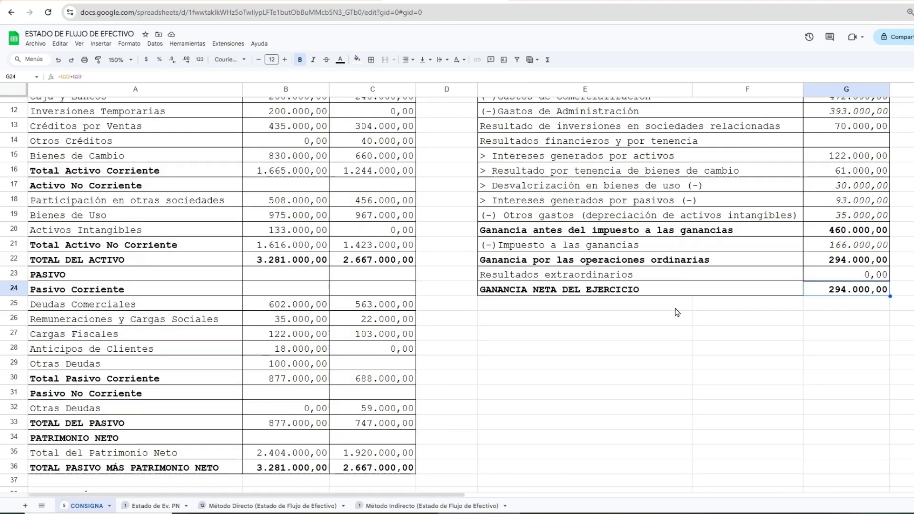
scroll(533, 238, up, 2)
click(533, 238)
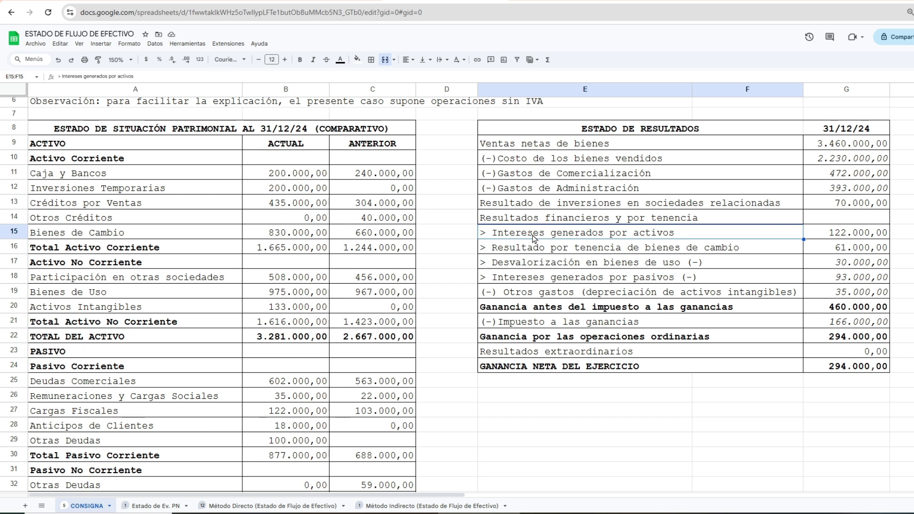
click(539, 279)
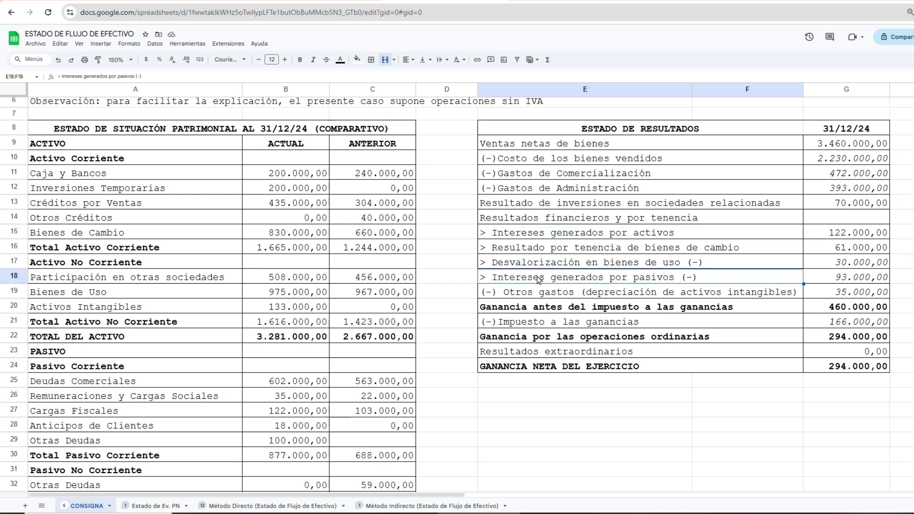
click(551, 323)
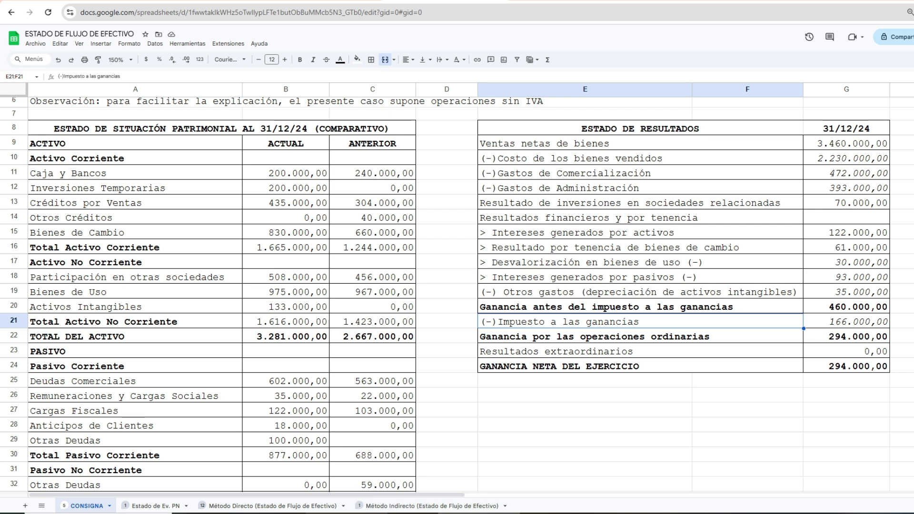
click(589, 235)
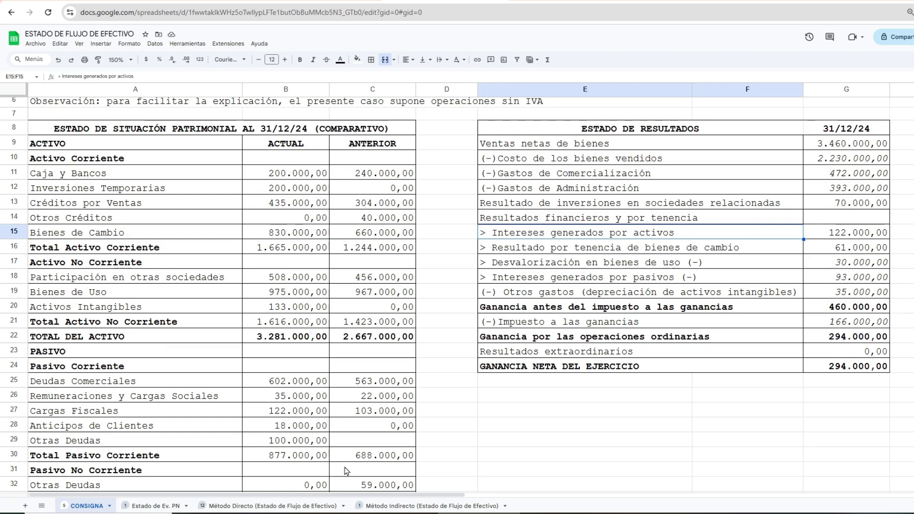
Check the amounts of the two interest lines and the income tax in G15, G18 and G21 of CONSIGNA
click(353, 512)
click(87, 505)
click(840, 233)
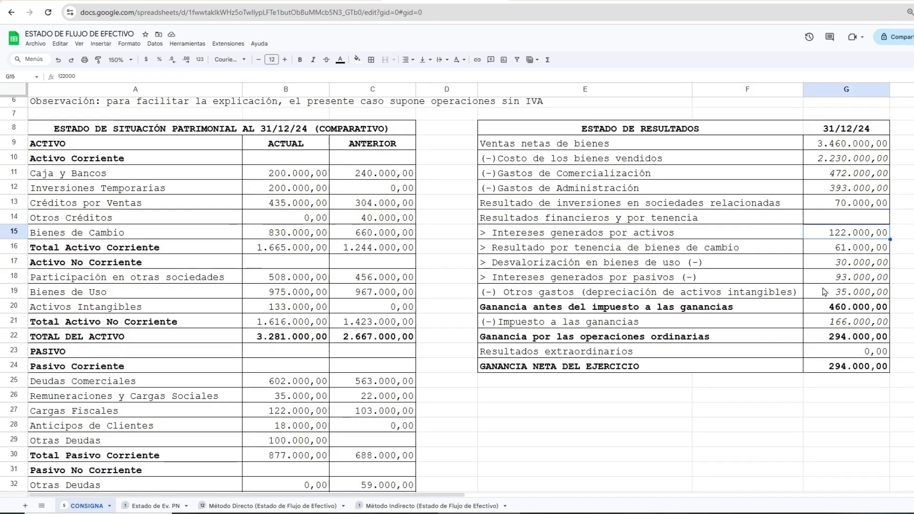
click(848, 281)
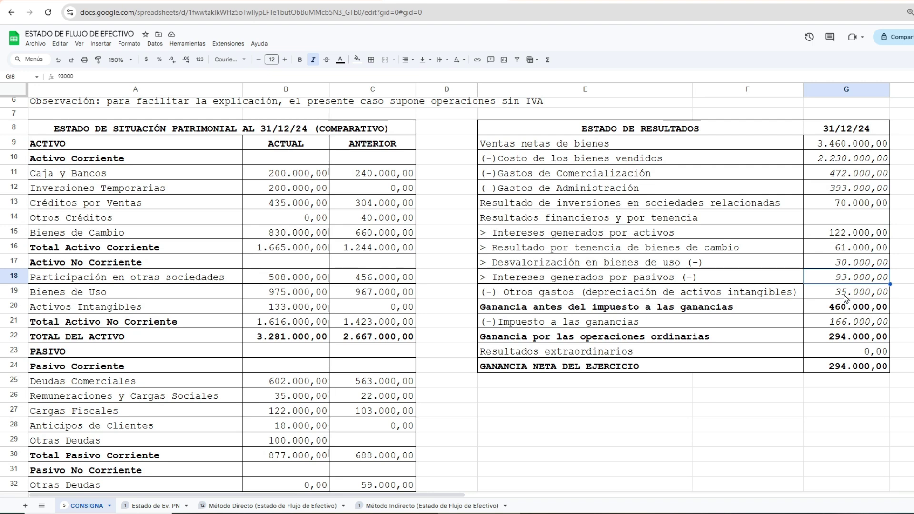
click(839, 322)
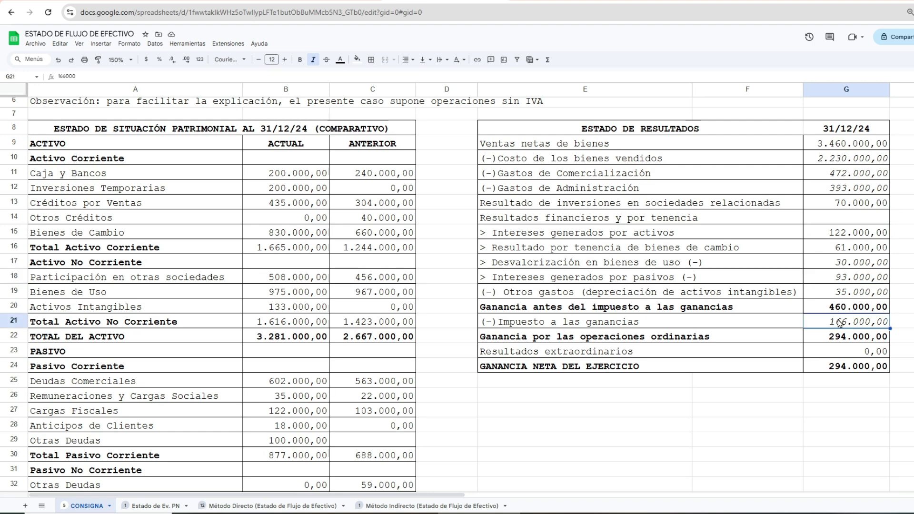
Return to Método Indirecto and review the CONSIGNA references in the C13 formula, leaving it unedited
click(390, 506)
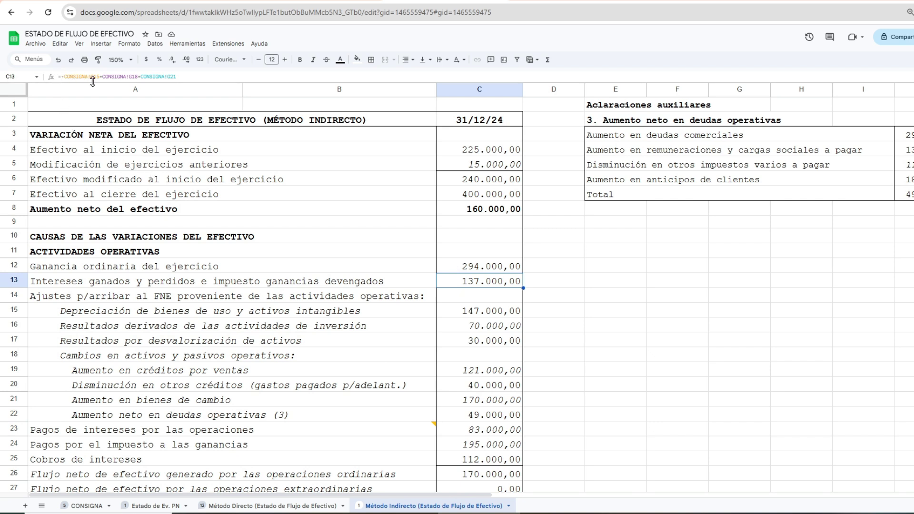
click(183, 78)
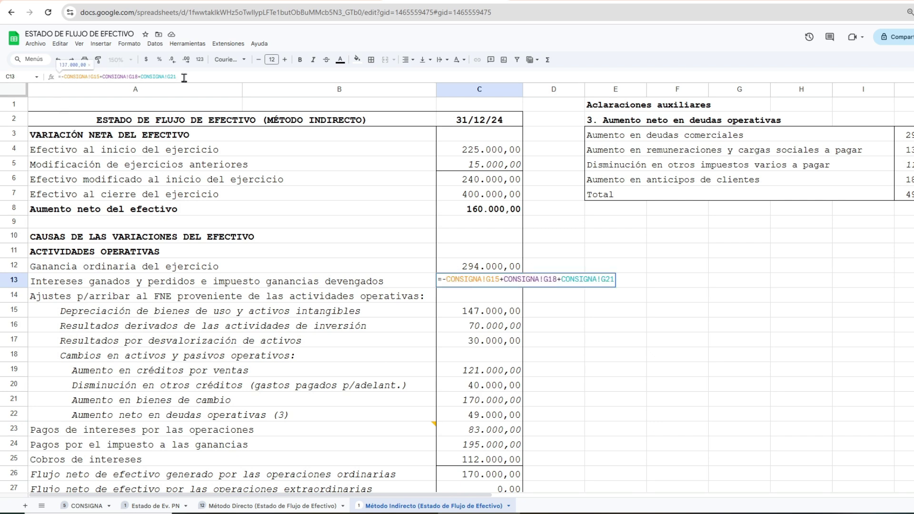
click(101, 209)
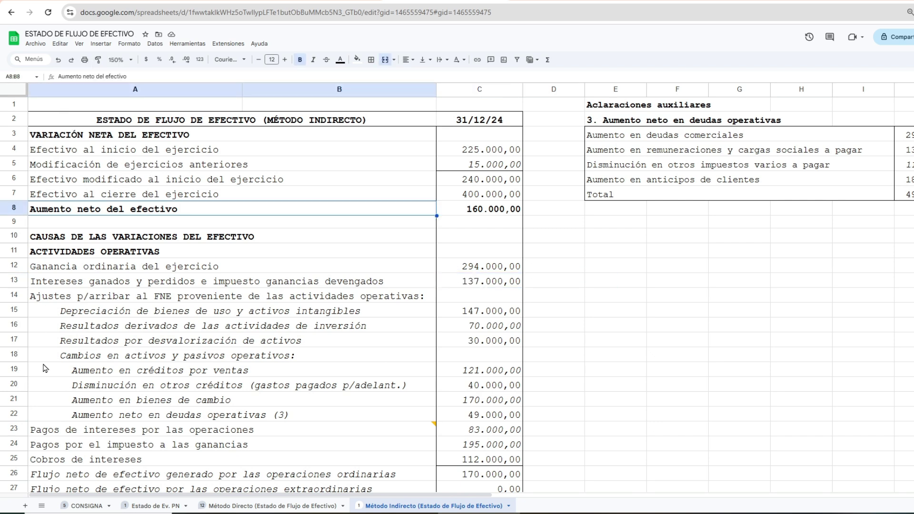
Trace Depreciación de bienes de uso y activos intangibles in C15 to notes 7 and 8 of CONSIGNA, and return to Método Indirecto
click(92, 304)
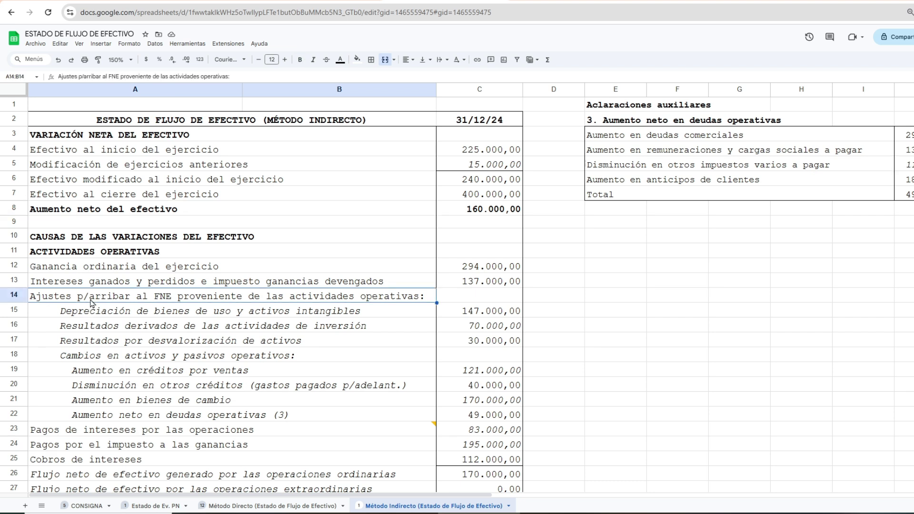
click(235, 319)
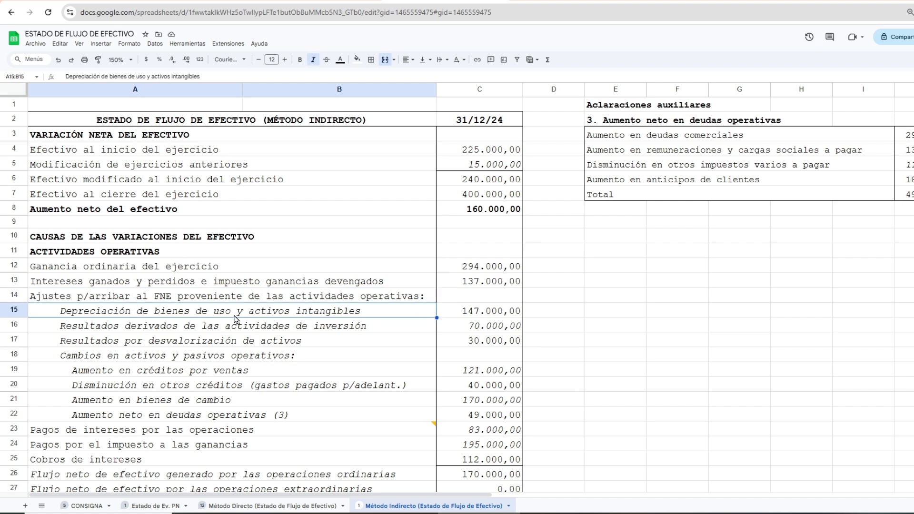
click(504, 318)
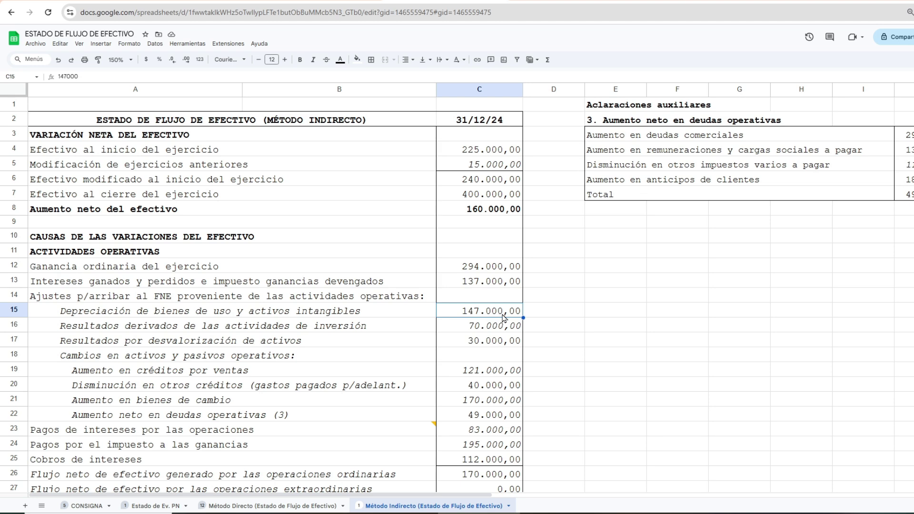
click(86, 505)
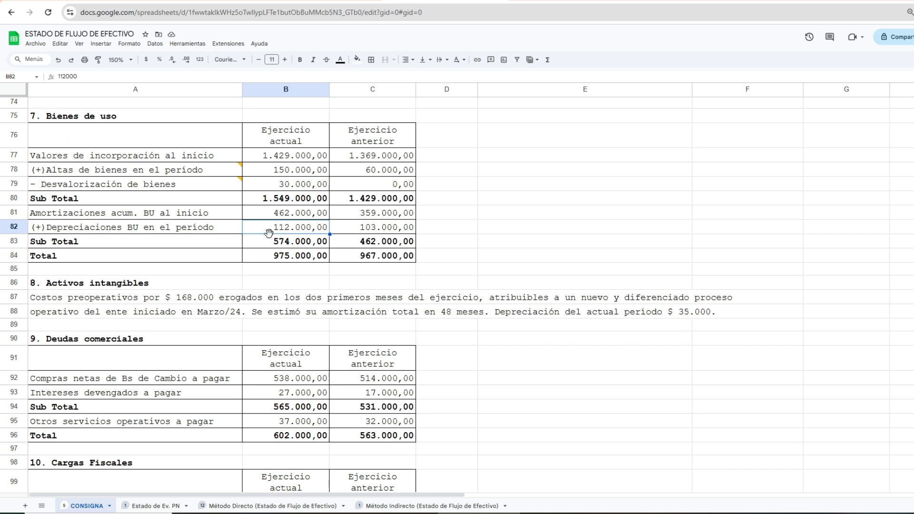
click(380, 506)
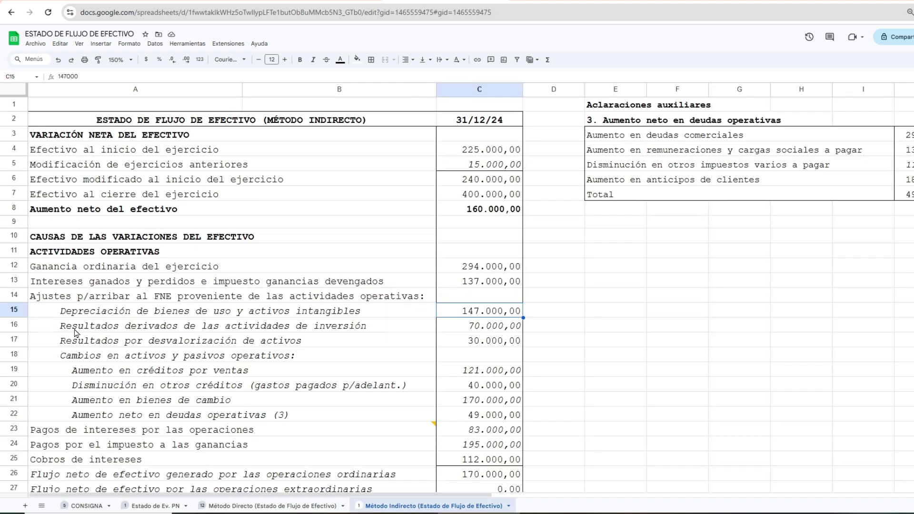
Trace the C16 formula for Resultados derivados de las actividades de inversión to cells B65, C65 and B66 in note 6 of CONSIGNA
click(75, 332)
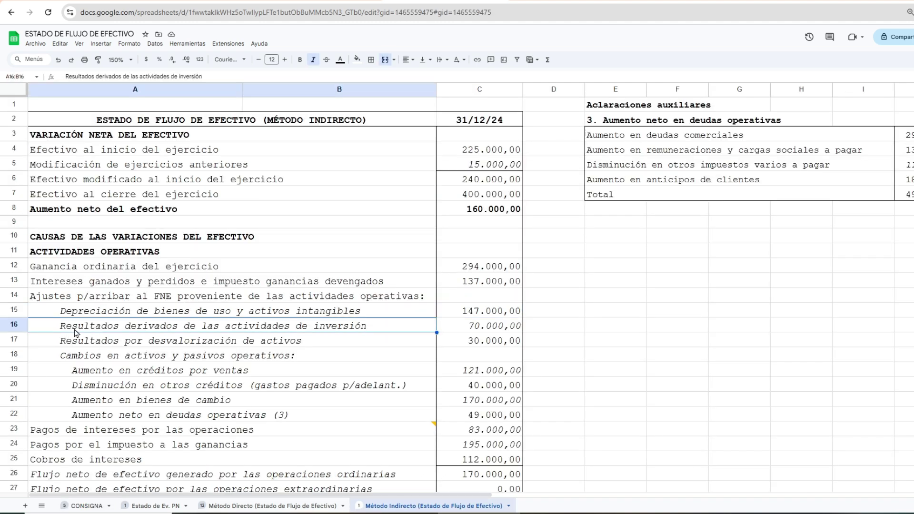
click(476, 328)
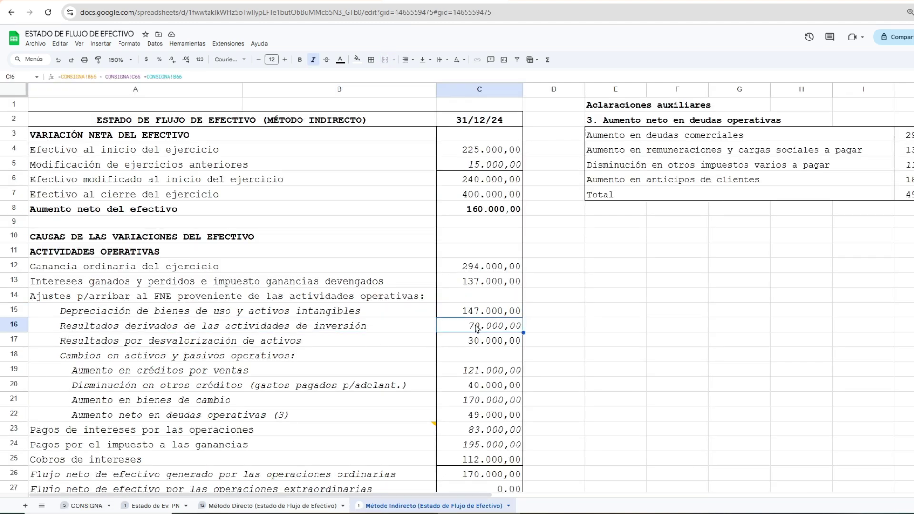
click(87, 507)
scroll(309, 363, up, 9)
click(308, 360)
click(87, 506)
click(360, 363)
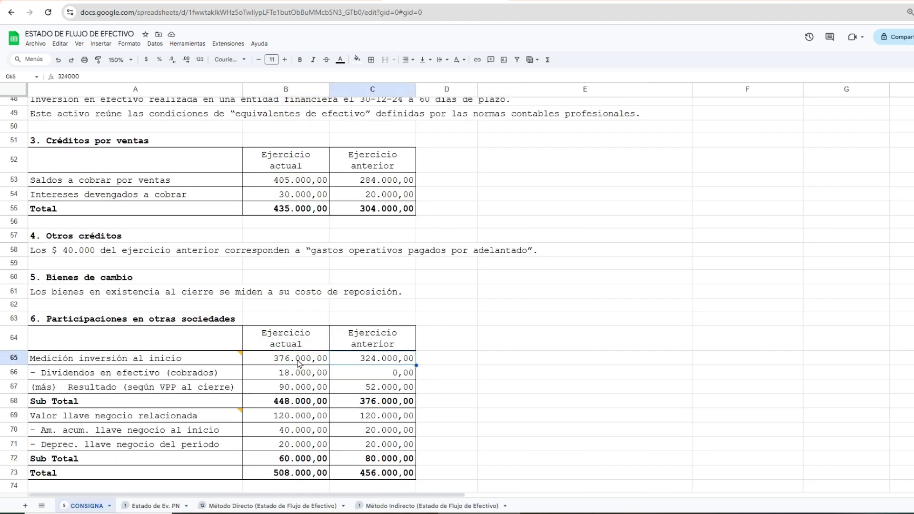
click(301, 364)
click(371, 366)
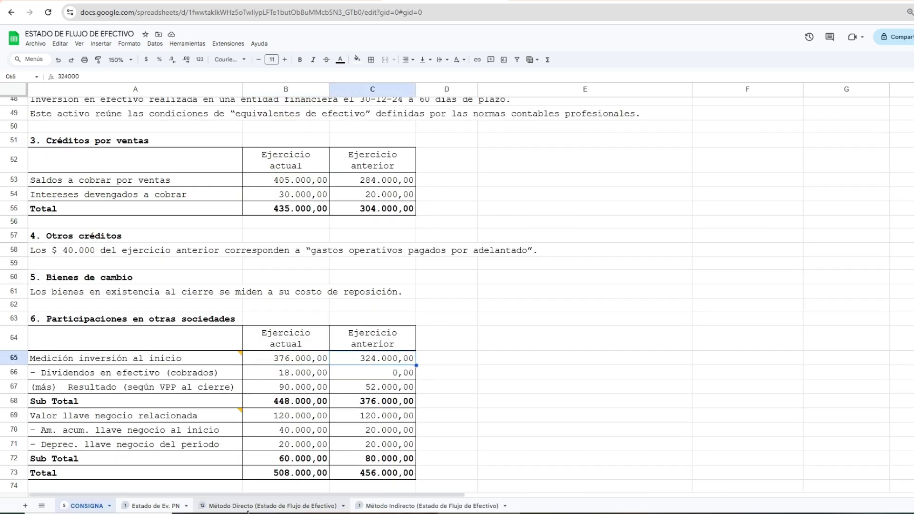
click(410, 506)
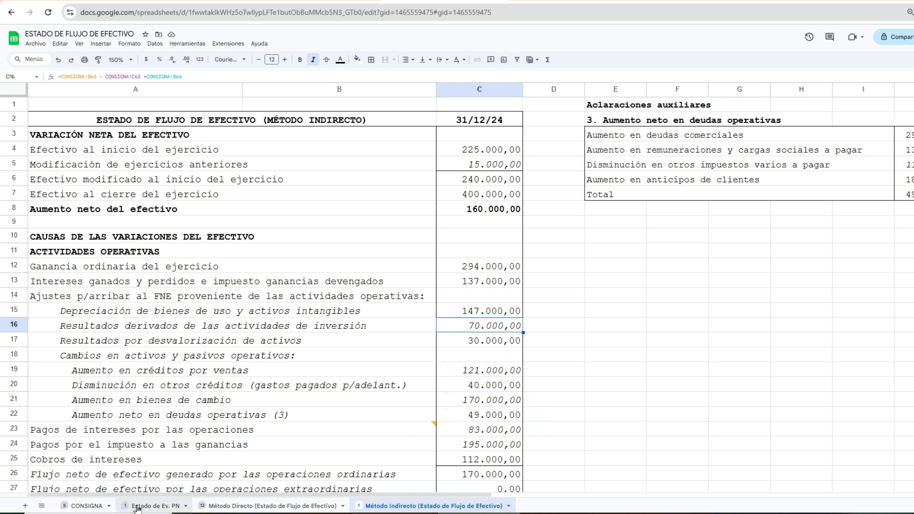
click(87, 506)
click(262, 376)
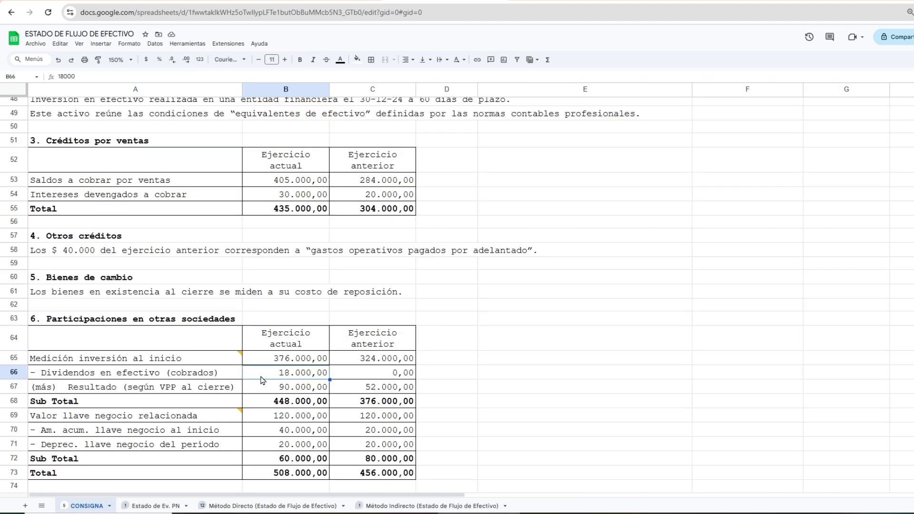
Enter the check formula =B65-C65+B66 in D65, beside the Participaciones en otras sociedades table of CONSIGNA
click(446, 363)
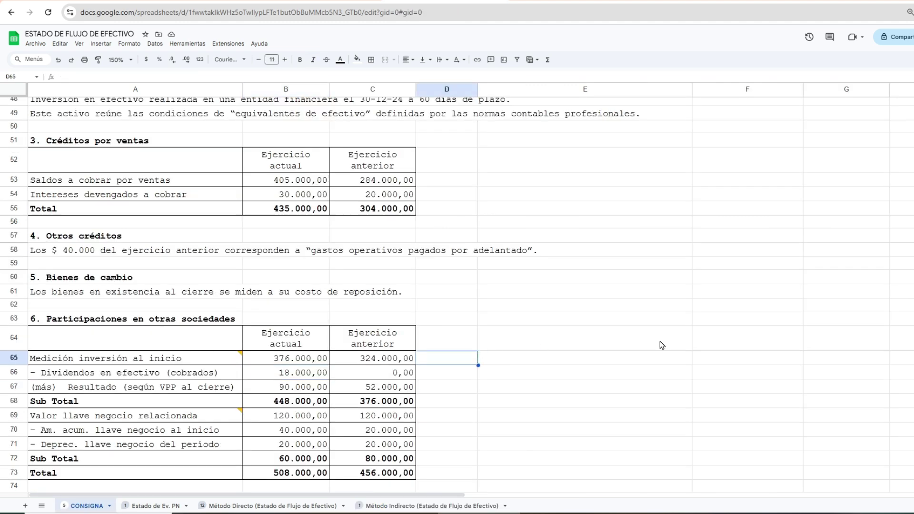
text(=)
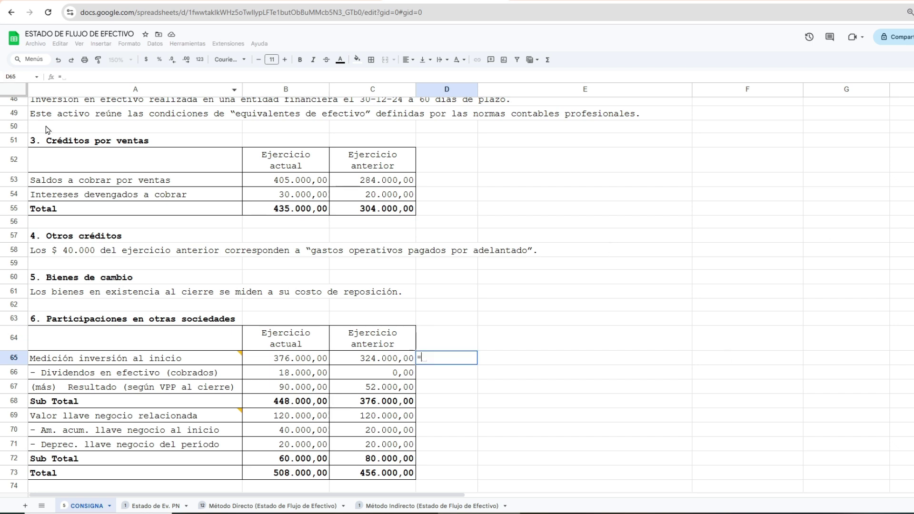
click(305, 361)
text(-)
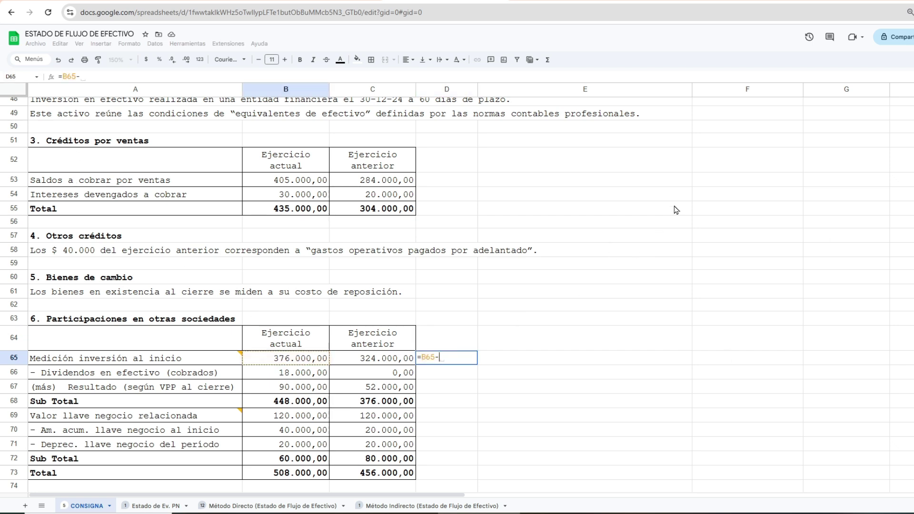
click(386, 359)
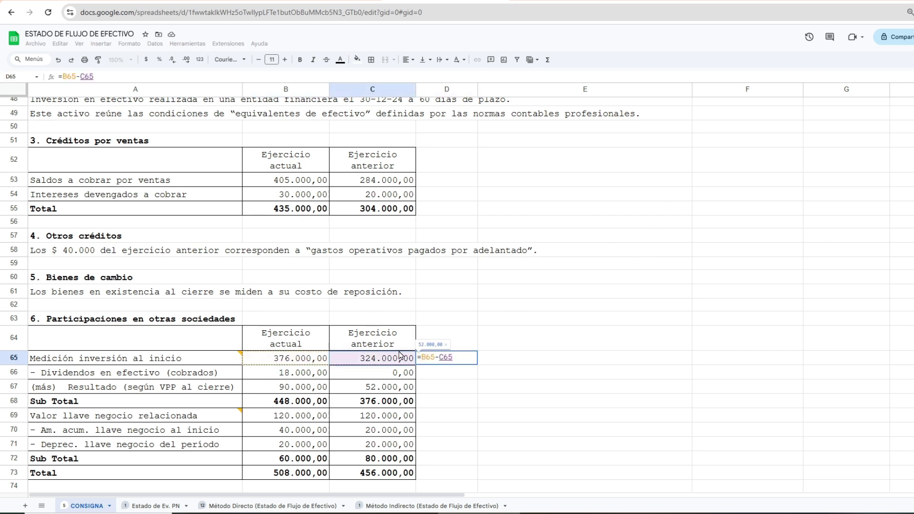
text(+)
click(308, 376)
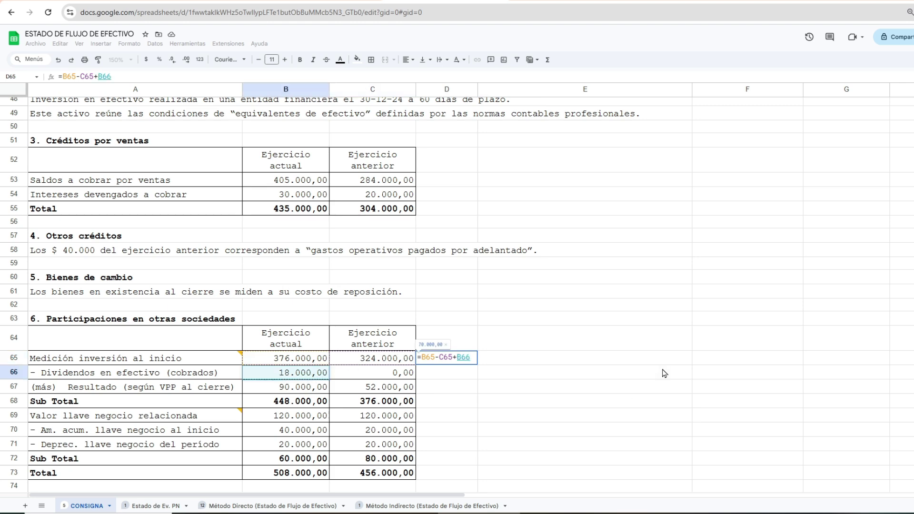
key(Return)
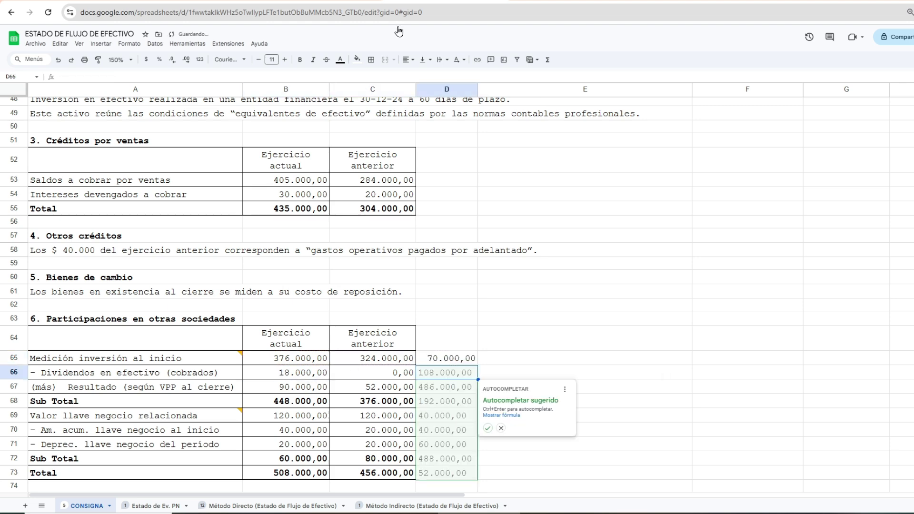
Compare the D65 check with C16 of Método Indirecto, and review its source cells B65, C65 and B66 in CONSIGNA
click(389, 509)
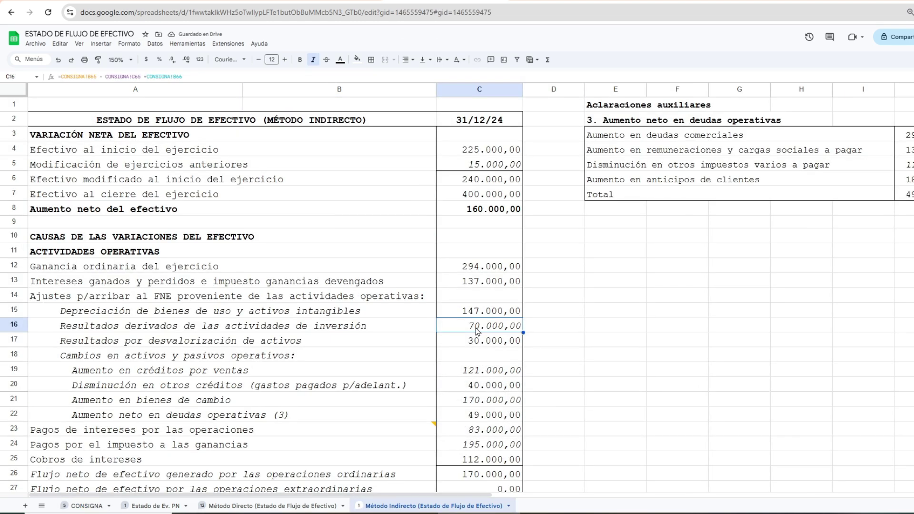
click(86, 506)
click(298, 361)
click(356, 364)
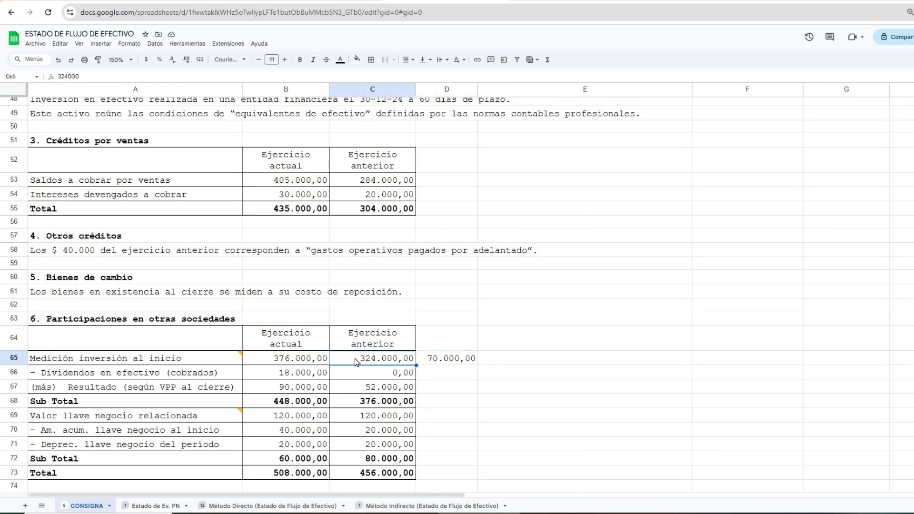
click(303, 377)
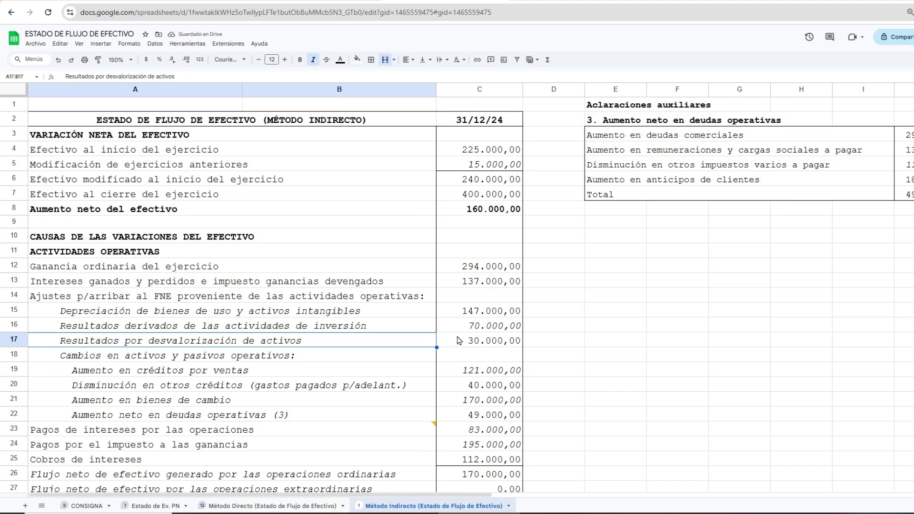
Trace Resultados por desvalorización de activos in C17 to B79 in note 7 of CONSIGNA, and return to Método Indirecto
click(459, 341)
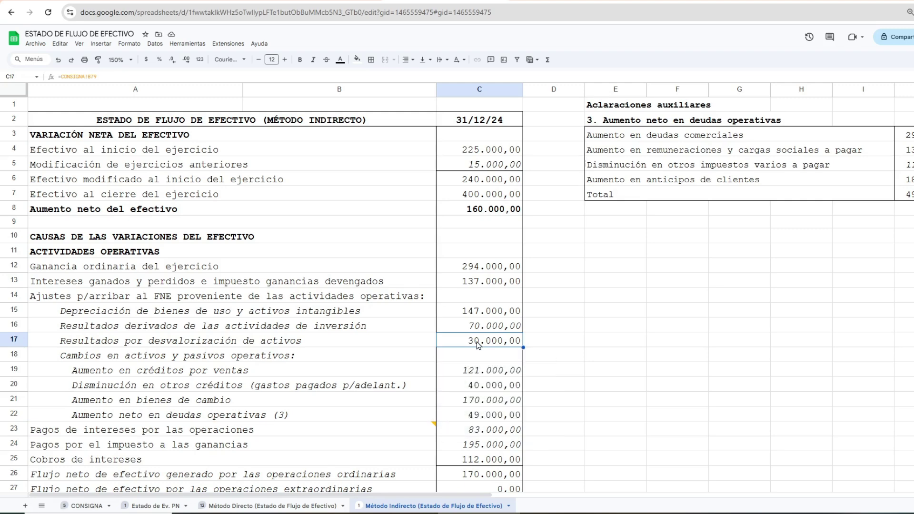
click(83, 505)
mouse_move(101, 421)
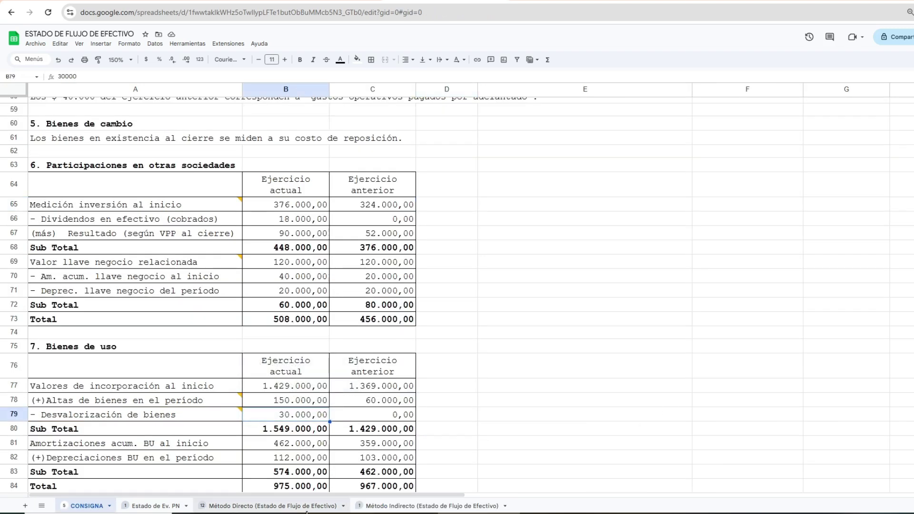
click(429, 507)
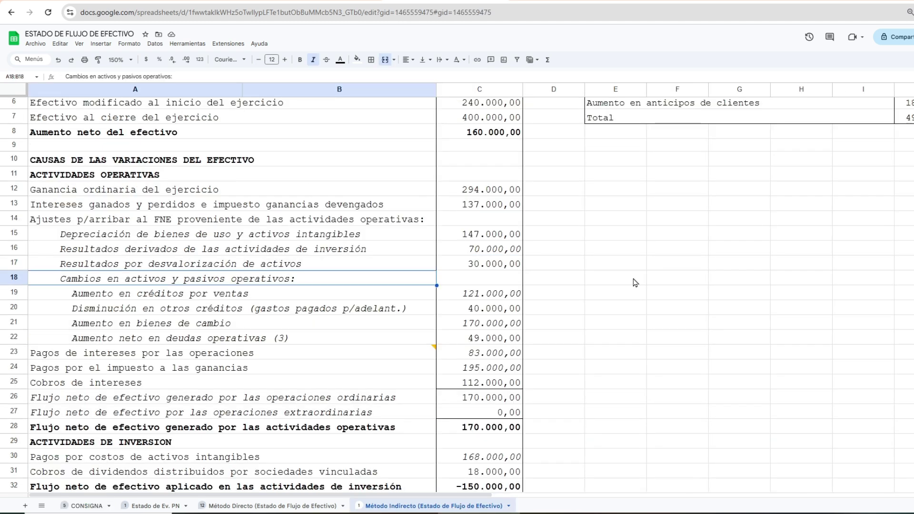
Trace the C19 formula for Aumento en créditos por ventas to cells B53 and C53 in note 3 of CONSIGNA
click(240, 297)
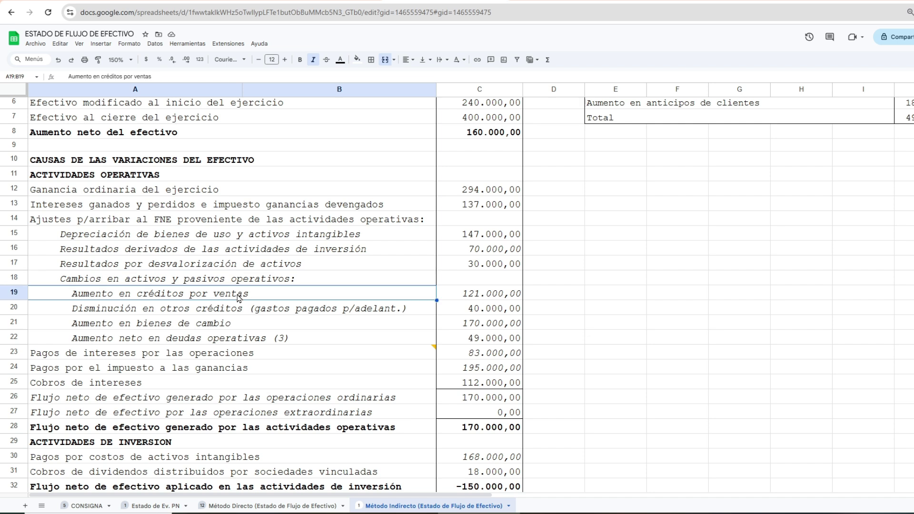
click(510, 296)
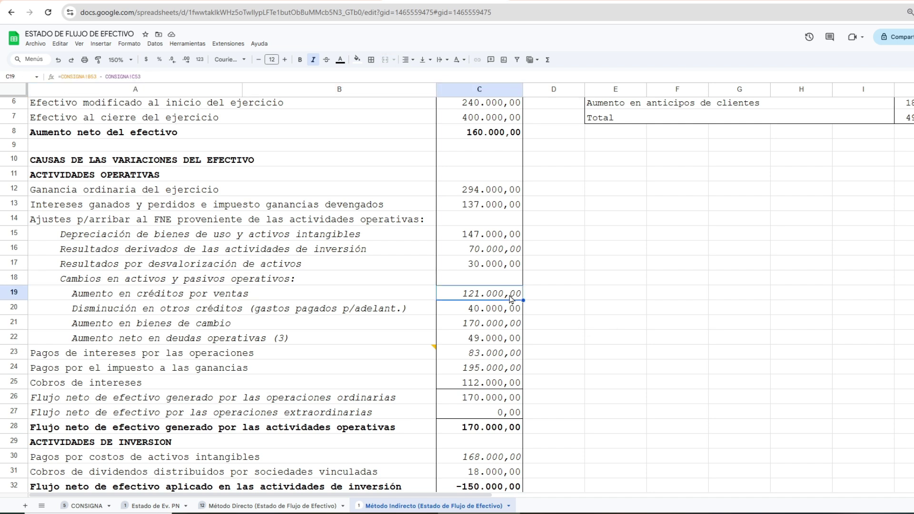
click(83, 506)
click(263, 184)
click(366, 184)
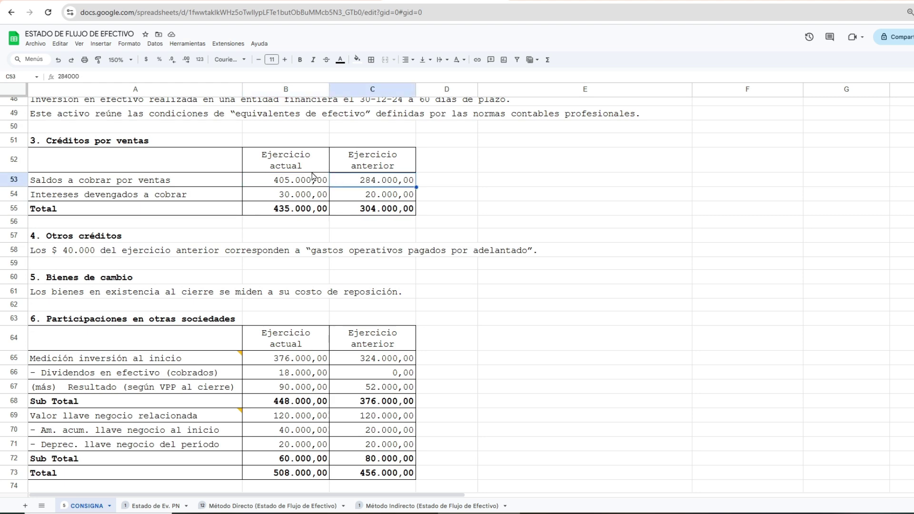
click(431, 506)
key(alt+Left)
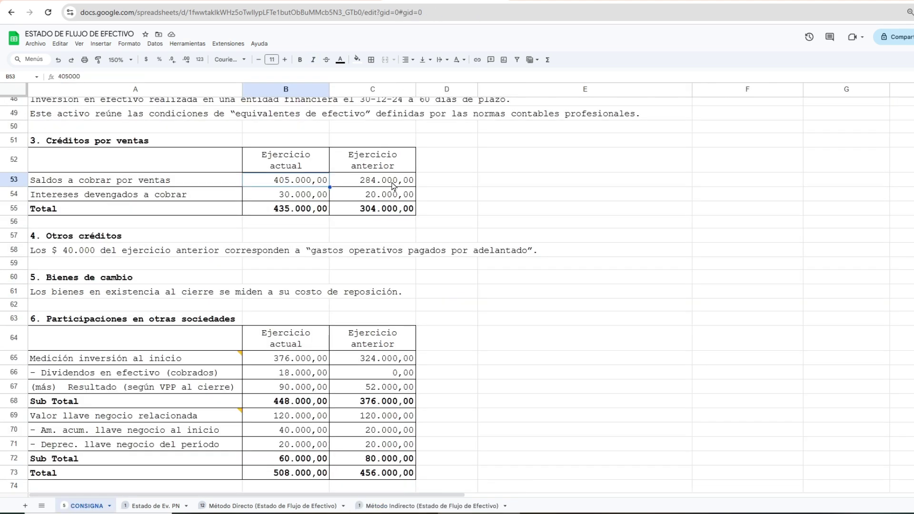
click(287, 183)
click(367, 184)
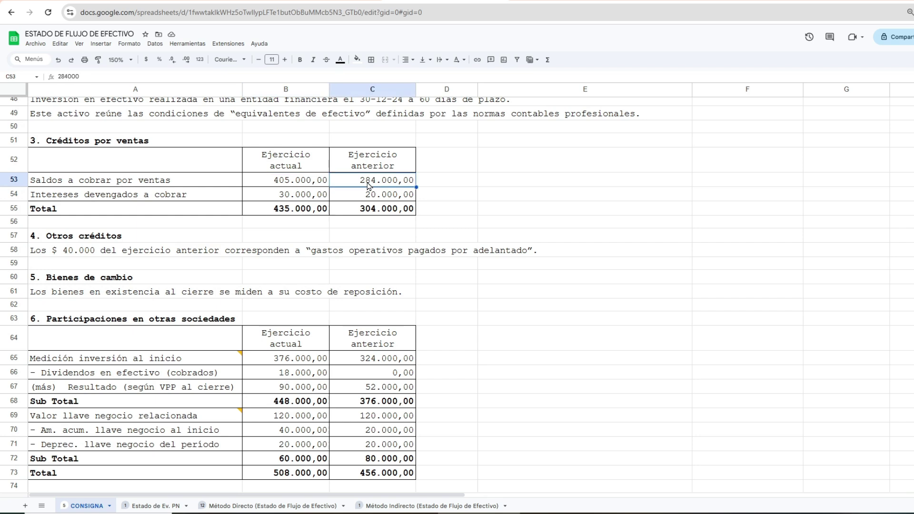
Enter the check formula =B53-C53 in D53 beside the Créditos por ventas table, and compare it with C19 of Método Indirecto
click(441, 182)
text(=)
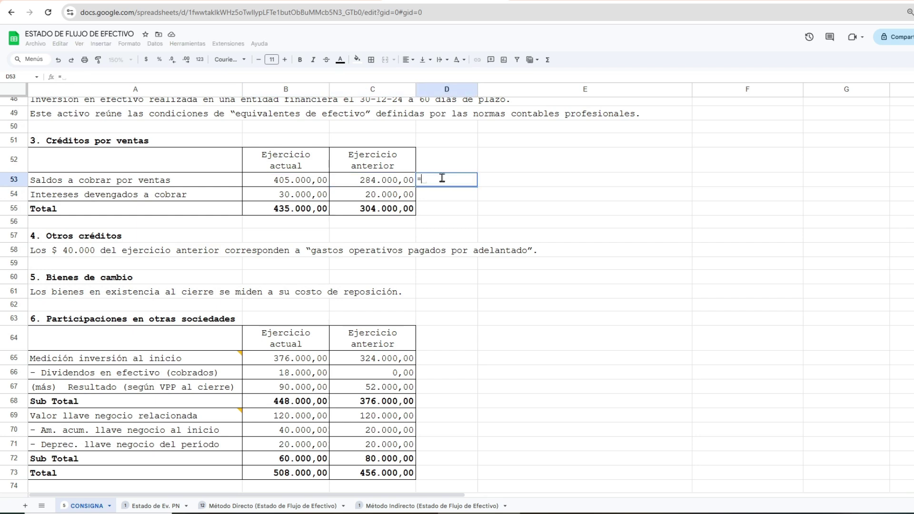
click(316, 185)
text(-)
click(395, 184)
key(Return)
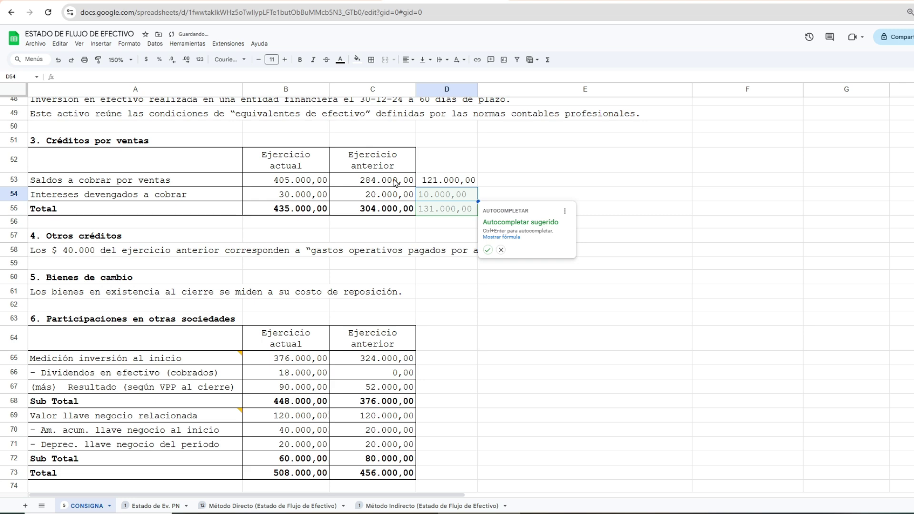
click(414, 506)
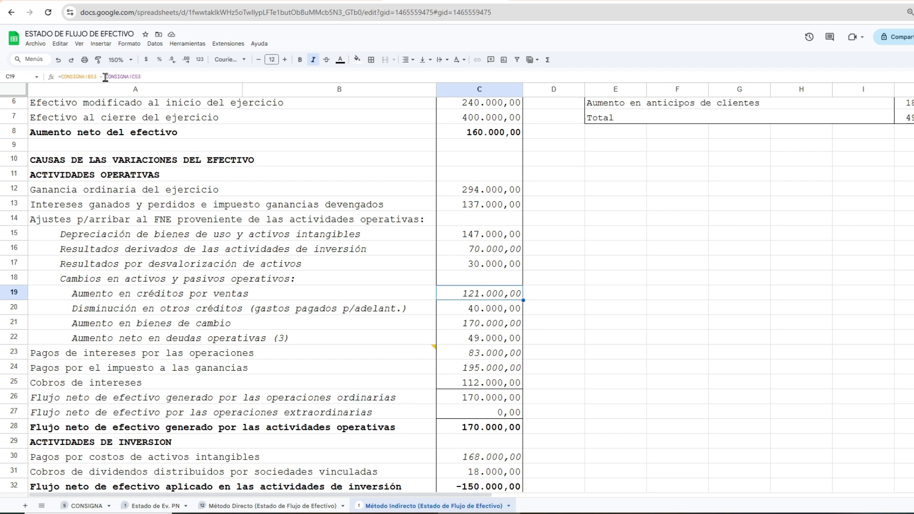
Trace Disminución en otros créditos in C20 to note 4 and the Otros Créditos balances in row 14 of CONSIGNA
click(503, 312)
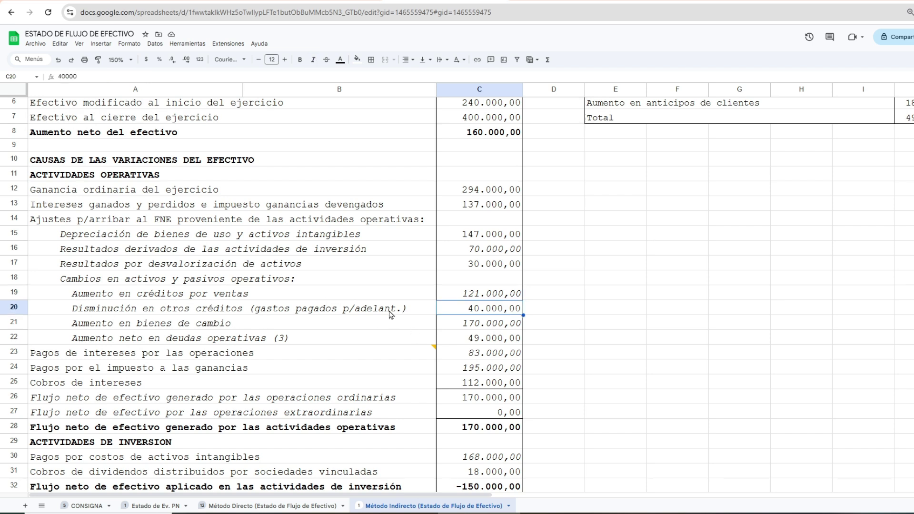
click(90, 505)
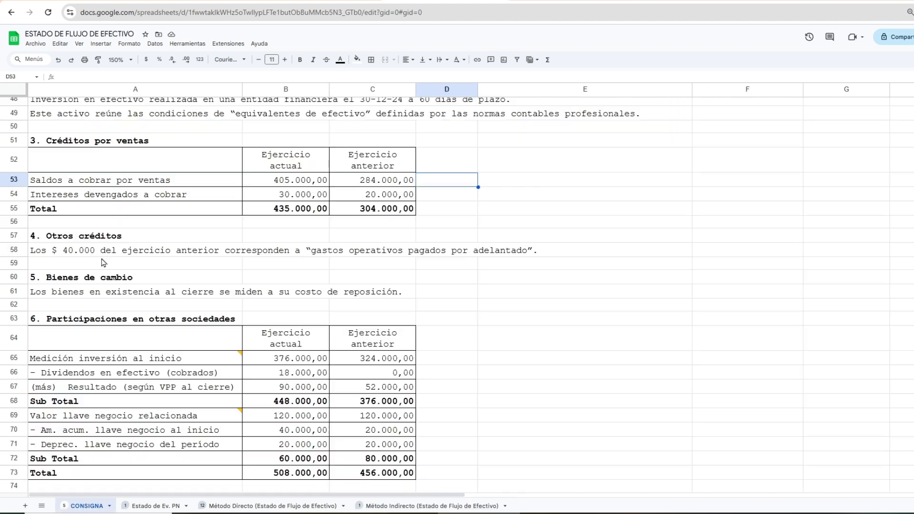
click(54, 254)
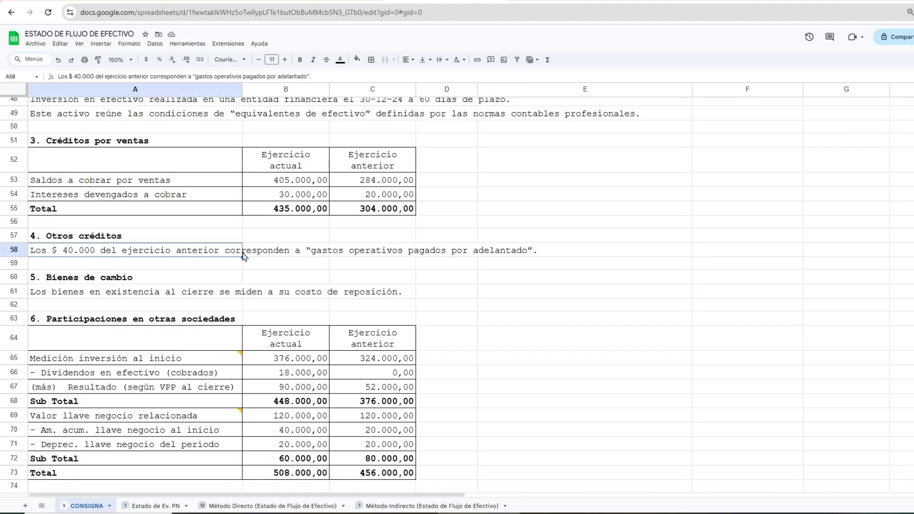
scroll(474, 350, up, 12)
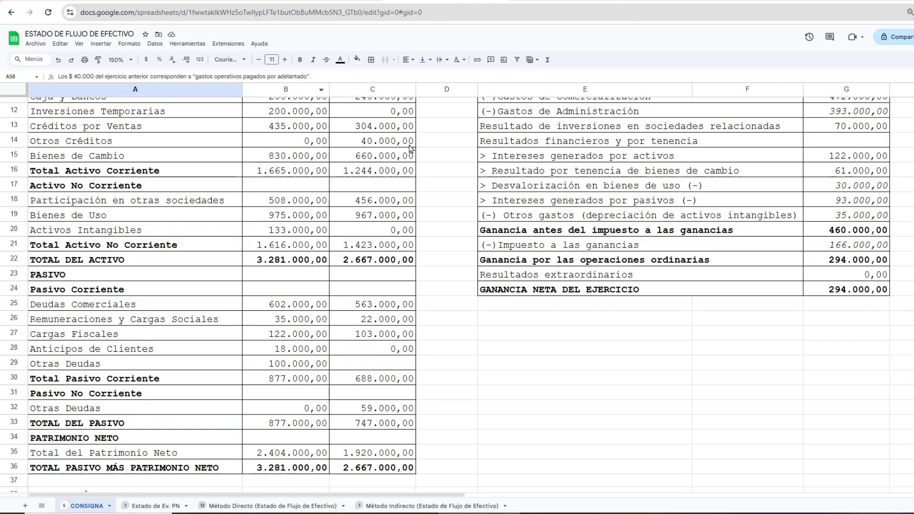
click(405, 148)
click(312, 146)
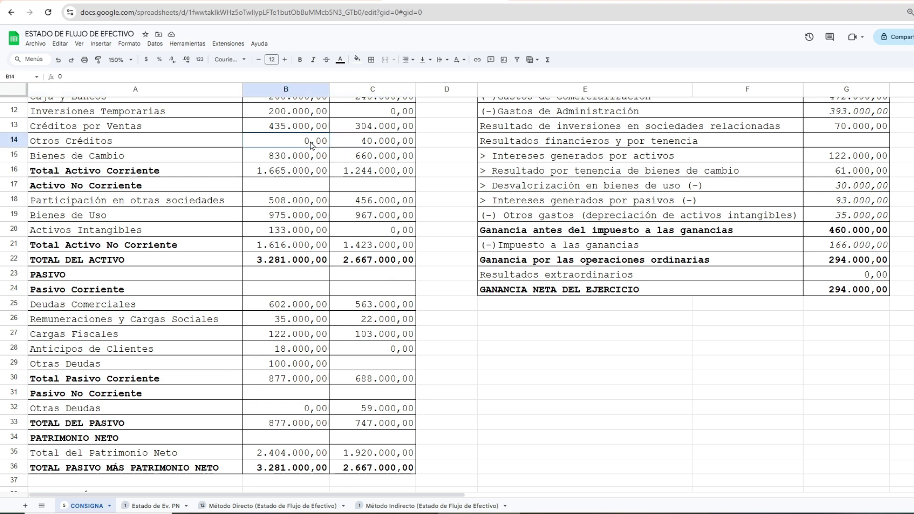
Trace the C21 formula for Aumento en bienes de cambio in Método Indirecto to cells B15 and C15 of CONSIGNA
click(431, 506)
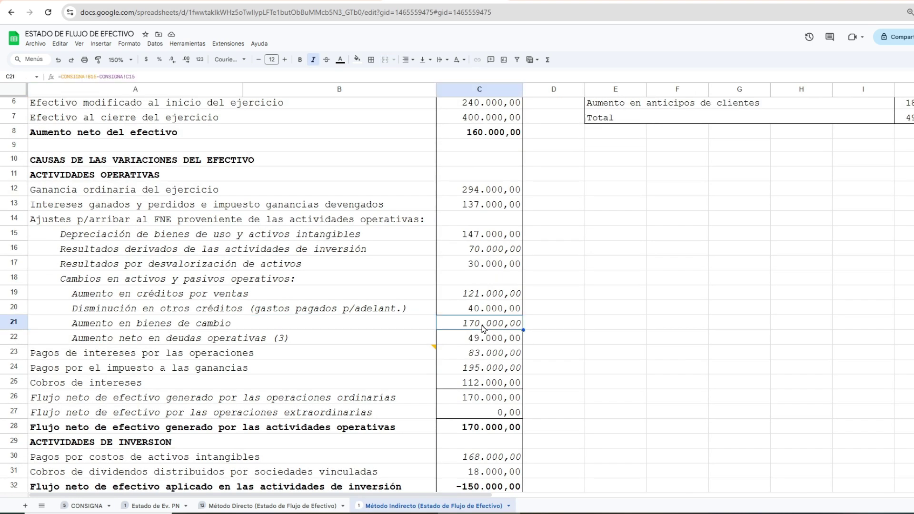
click(85, 505)
click(309, 310)
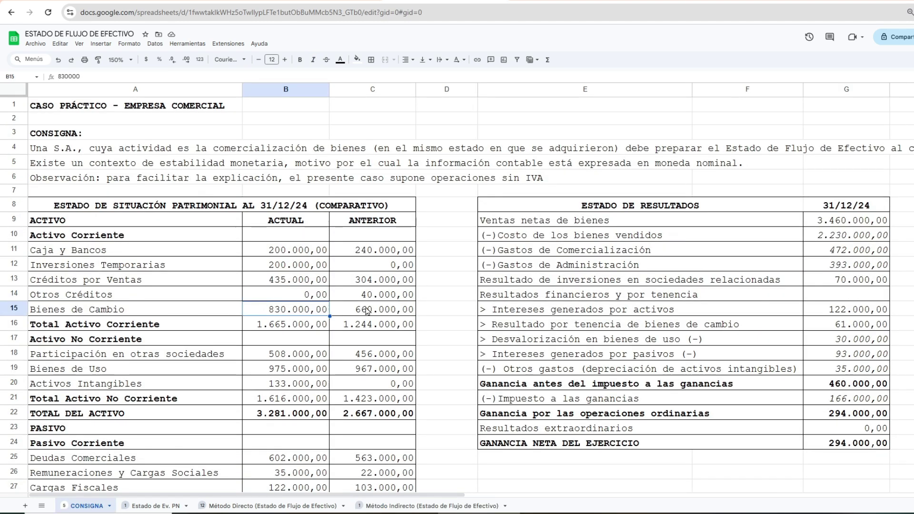
click(375, 312)
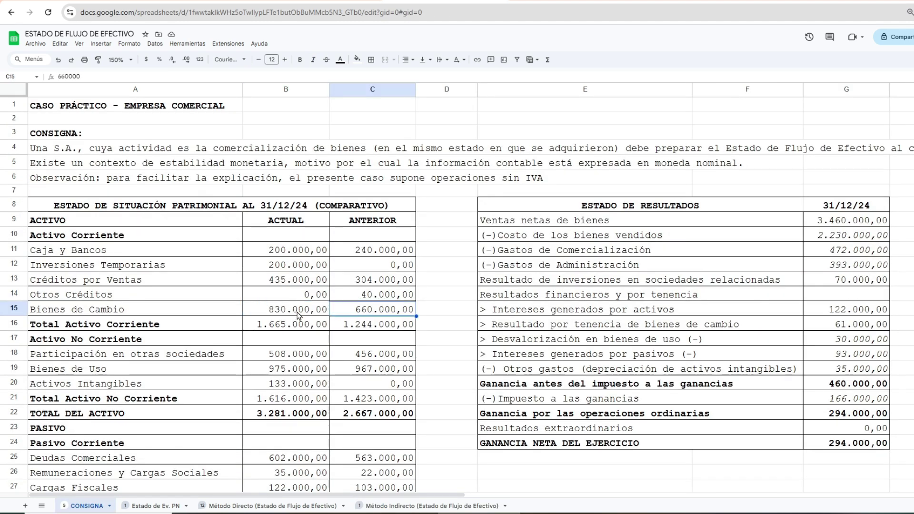
Enter the check formula =B15-C15 in D15 beside Bienes de Cambio, and compare it with C21 of Método Indirecto
click(432, 312)
text(=)
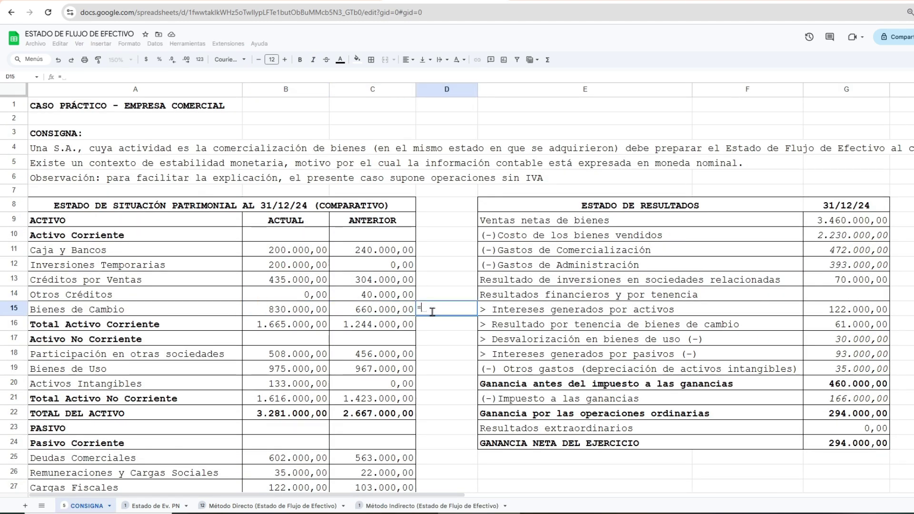
click(302, 310)
text(-)
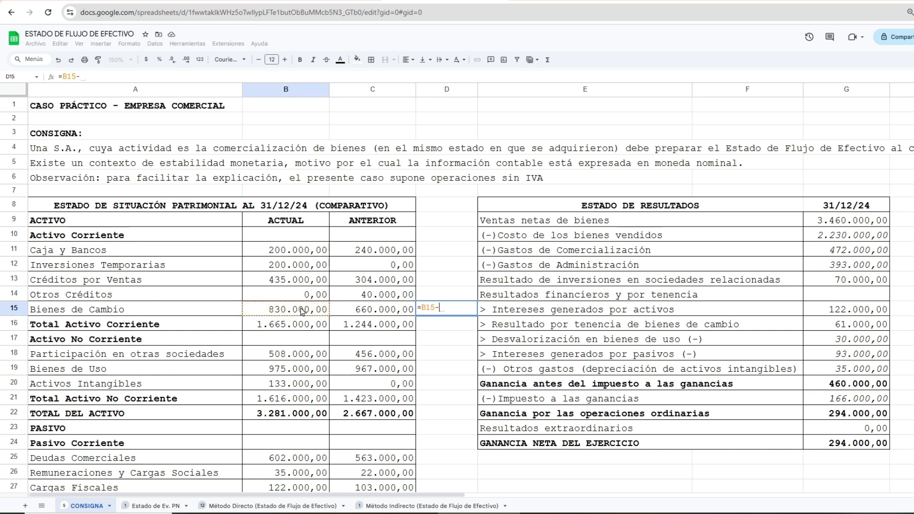
click(376, 312)
key(Return)
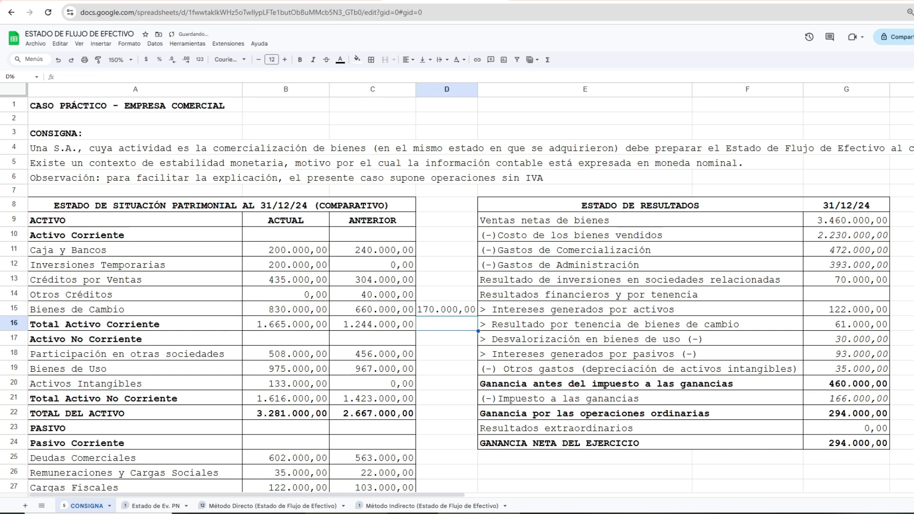
click(396, 505)
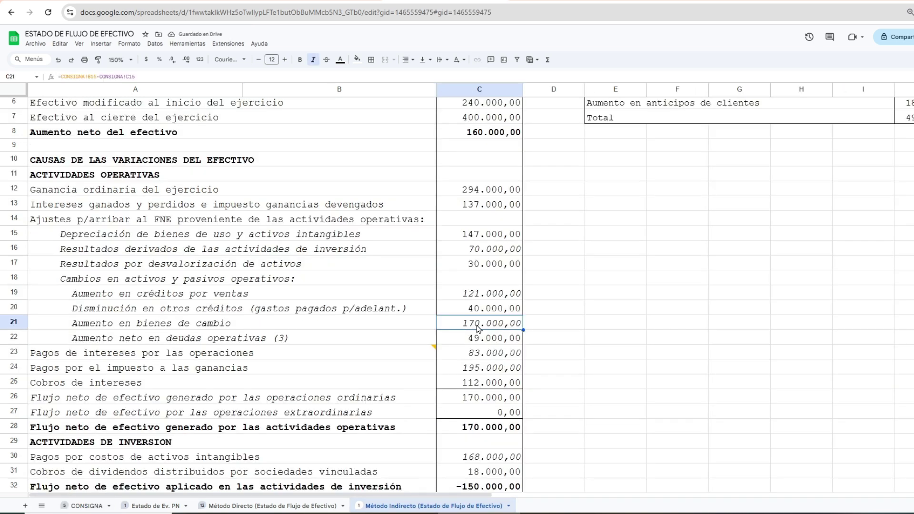
click(85, 505)
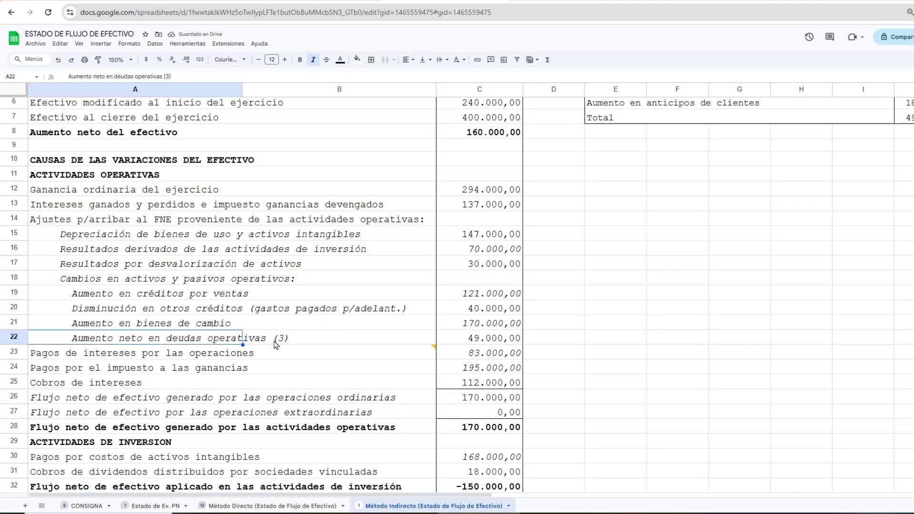
Trace Aumento neto en deudas operativas in C22 to auxiliary table 3, and inspect the J3 formula for Aumento en deudas comerciales
click(276, 339)
click(456, 339)
scroll(662, 448, up, 2)
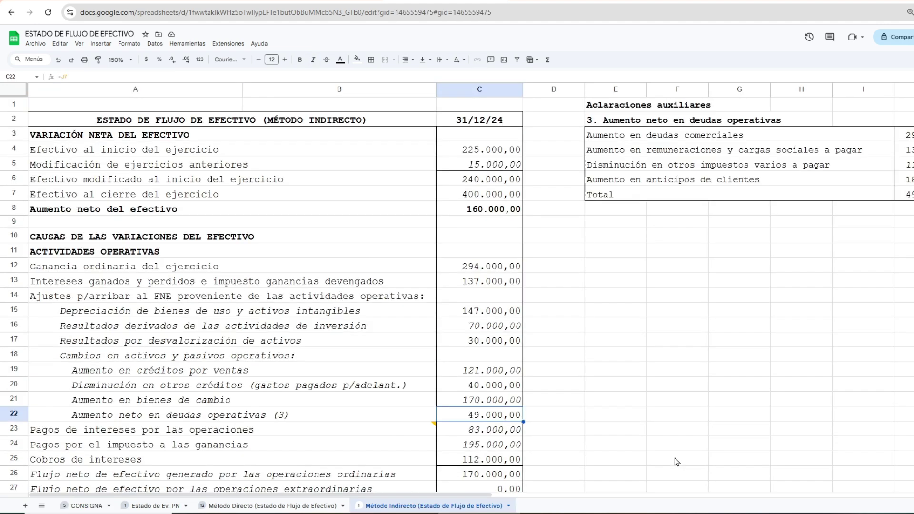
click(264, 417)
click(188, 422)
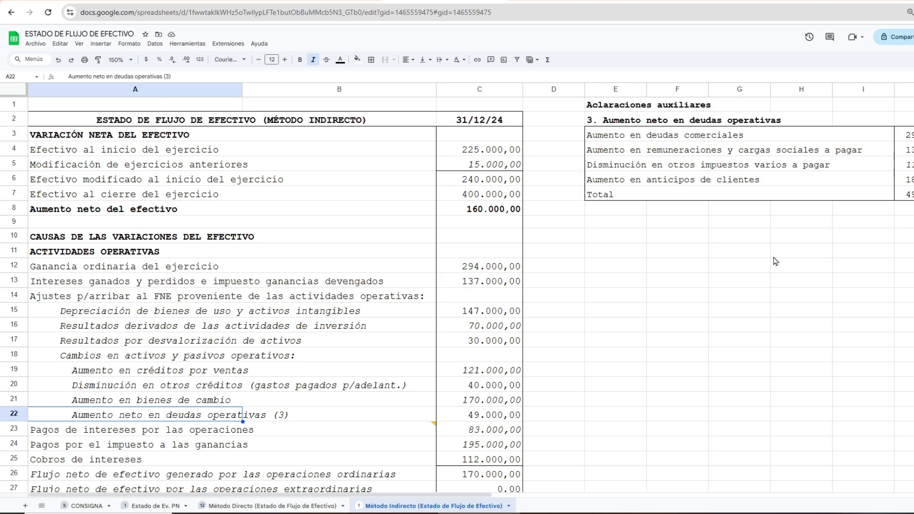
click(697, 140)
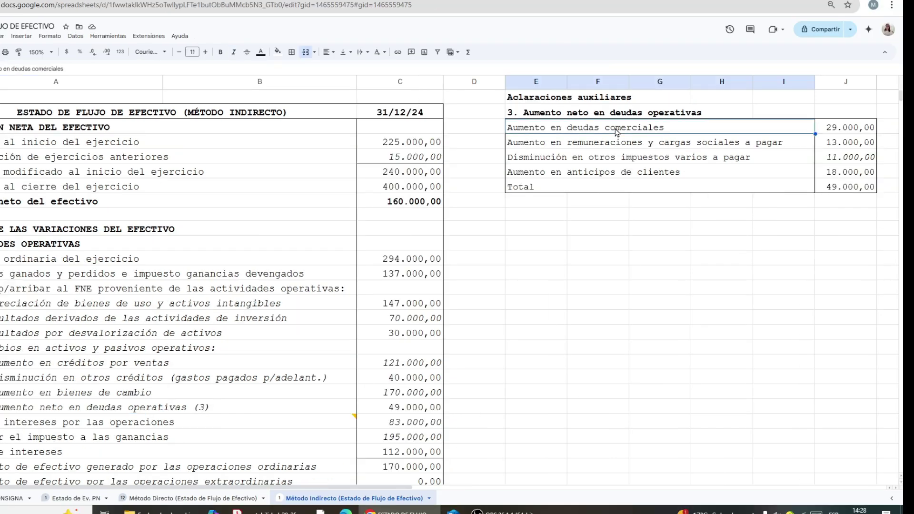
click(857, 133)
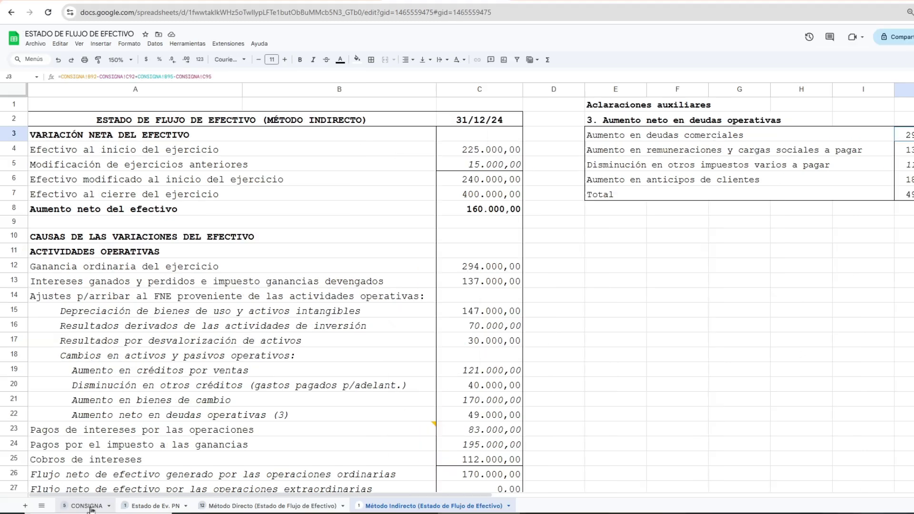
Locate the J3 source cells B92, C92, B95 and C95 in note 9, Deudas comerciales, of CONSIGNA
click(10, 498)
scroll(81, 421, down, 20)
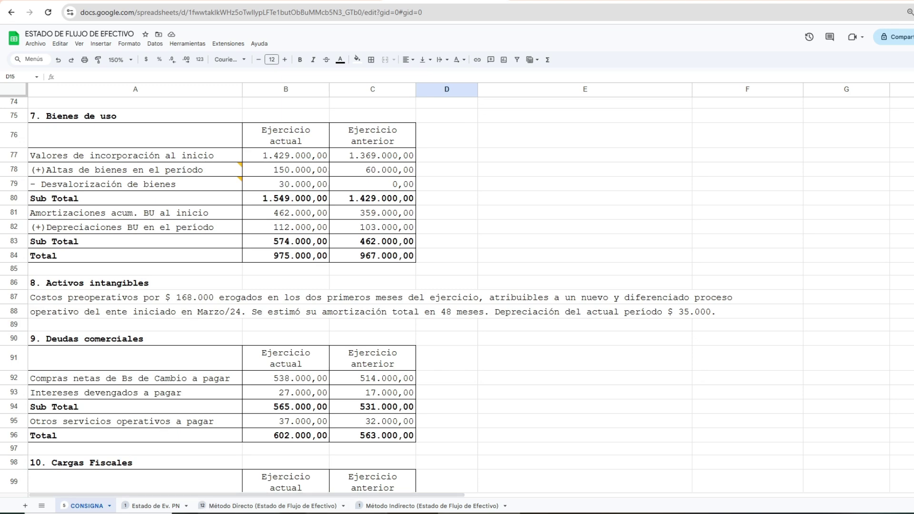
click(397, 506)
click(83, 506)
click(295, 379)
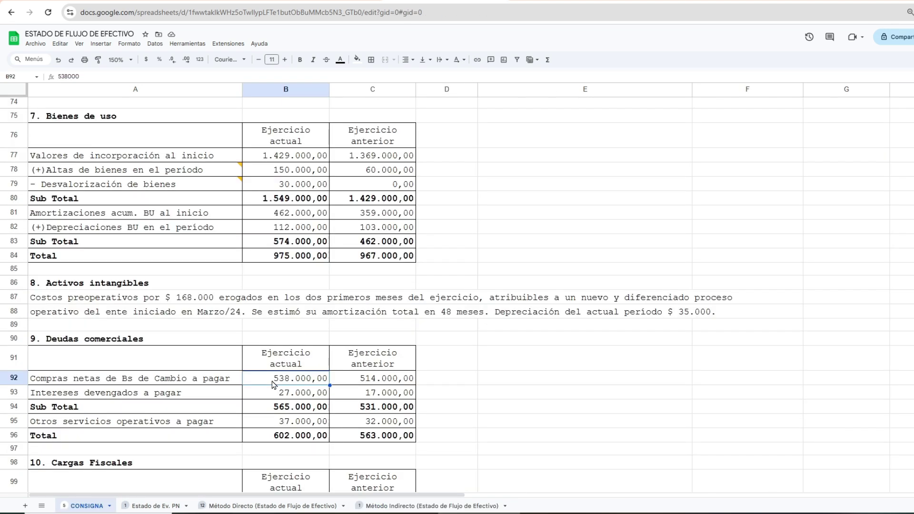
click(371, 384)
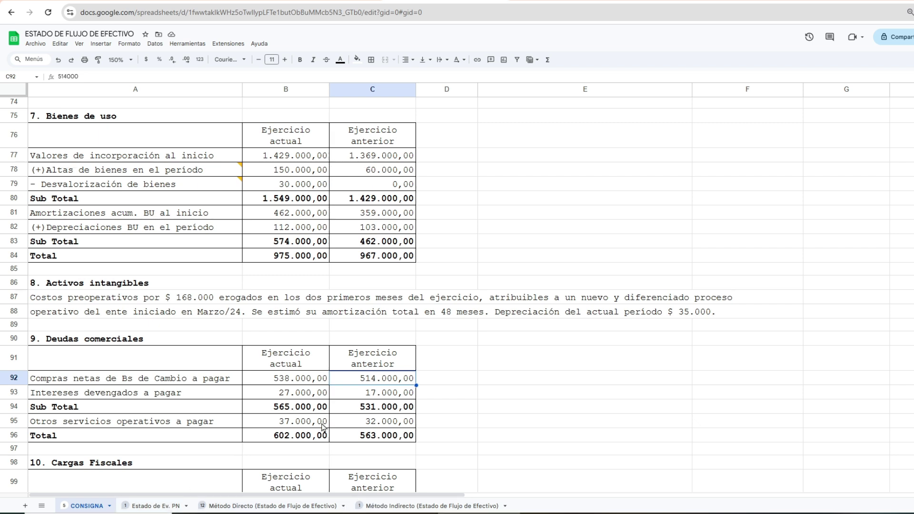
click(277, 424)
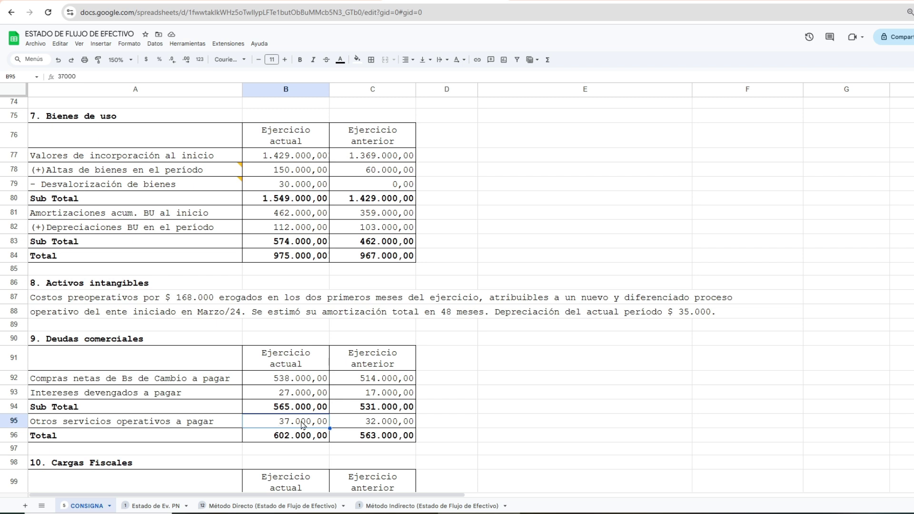
click(365, 426)
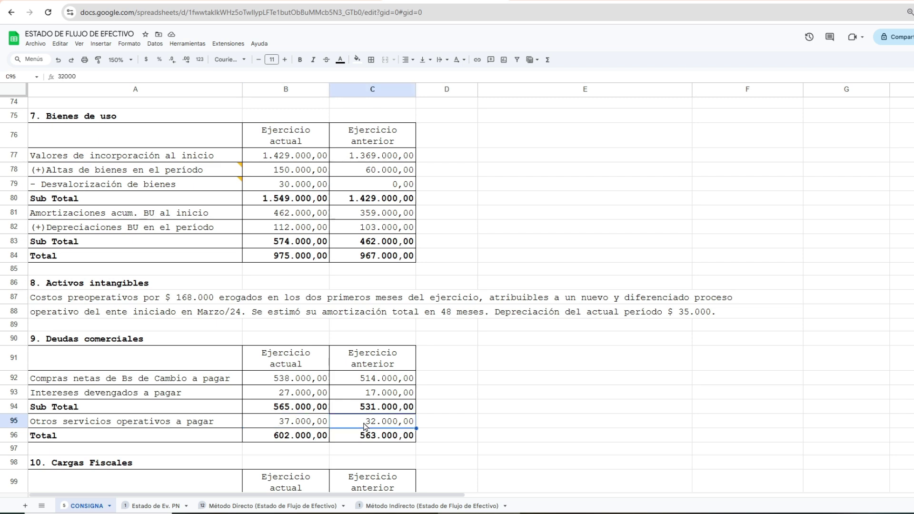
Enter the check formula =B92-C92+B95-C95 in D92 beside Compras netas de Bs de Cambio a pagar in CONSIGNA
click(437, 384)
text(=)
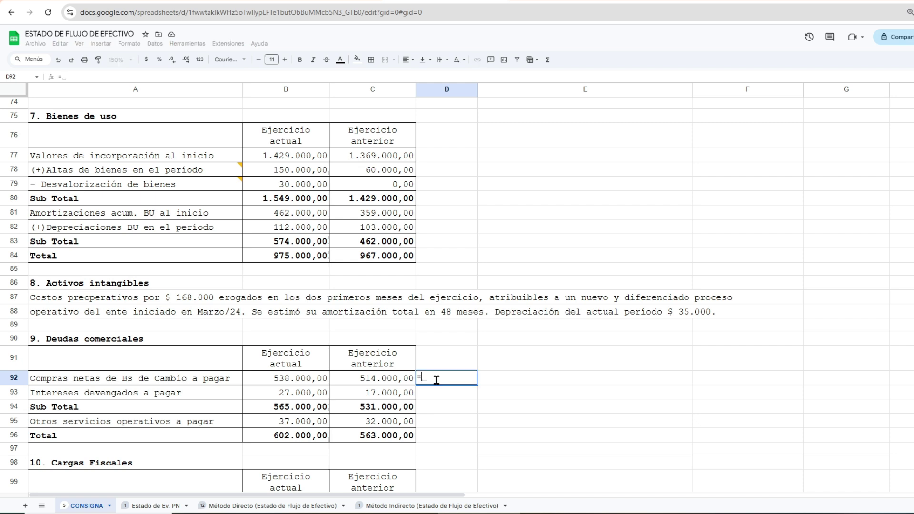
click(313, 382)
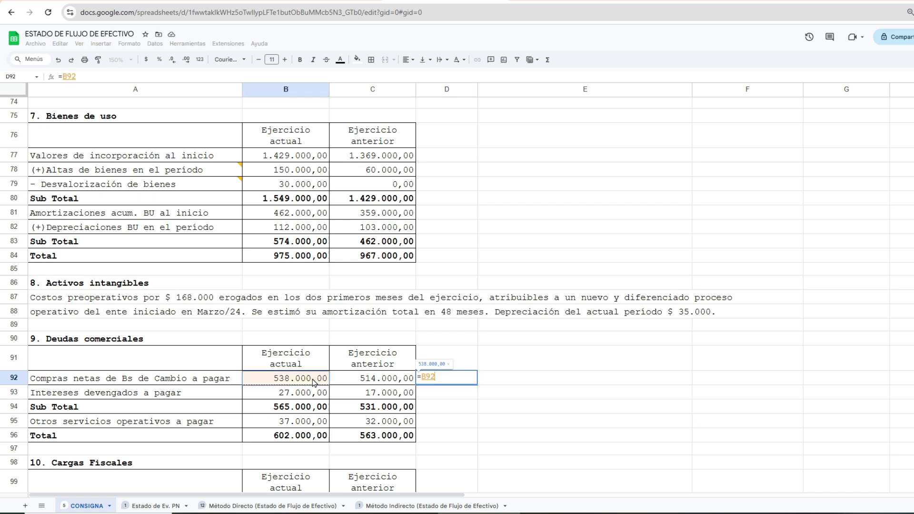
text(-)
click(356, 379)
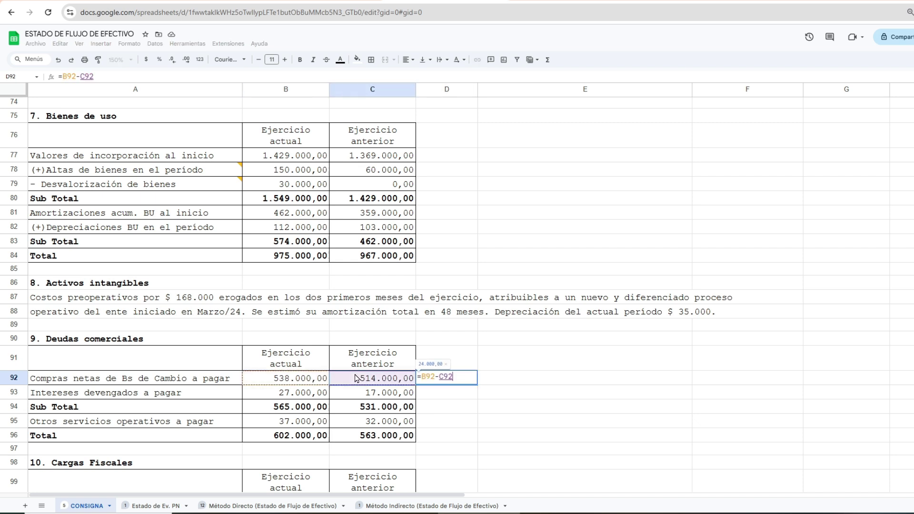
text(+)
click(289, 424)
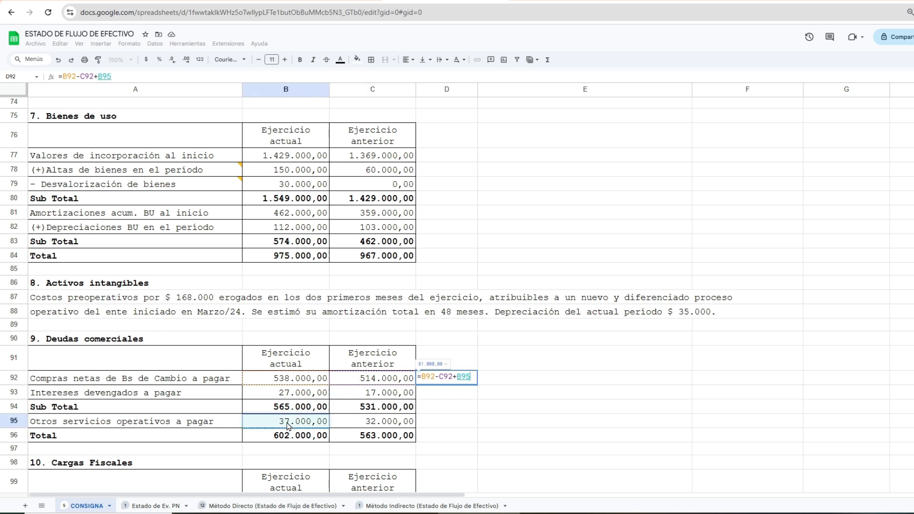
text(-)
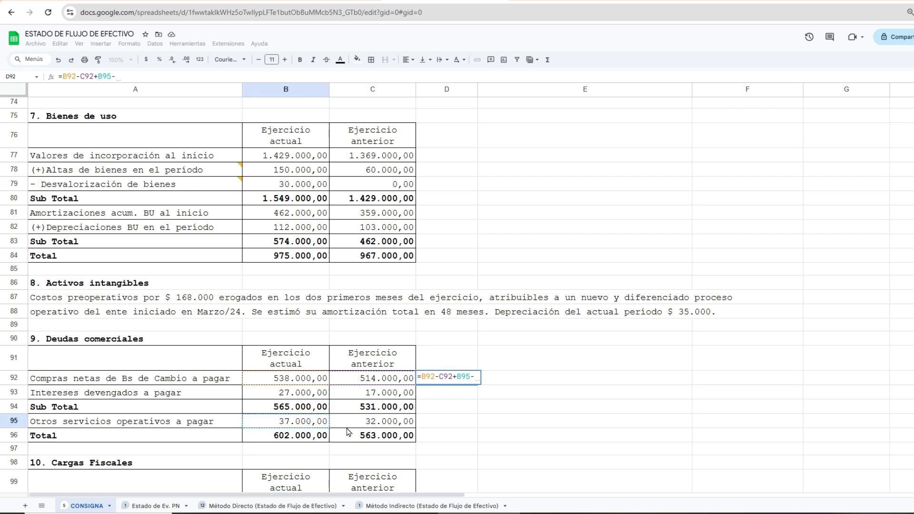
click(353, 425)
key(Return)
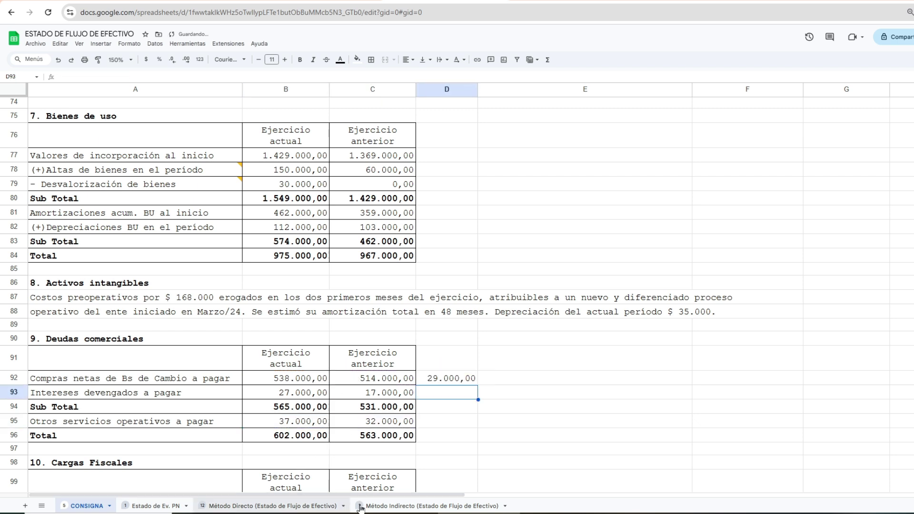
Trace Aumento en remuneraciones y cargas sociales a pagar in auxiliary table 3 of Método Indirecto to cells B26 and C26 of CONSIGNA
click(432, 505)
click(762, 150)
click(677, 308)
click(645, 155)
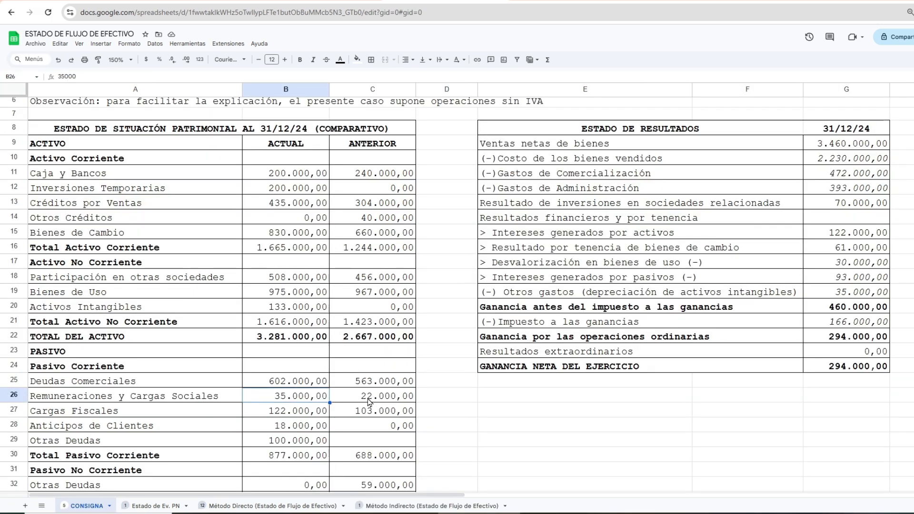
click(369, 401)
click(285, 401)
Enter the check formula =B26-C26 in D26 beside Remuneraciones y Cargas Sociales, and compare it with J4 of Método Indirecto
click(449, 401)
text(=)
click(299, 398)
text(-)
click(365, 399)
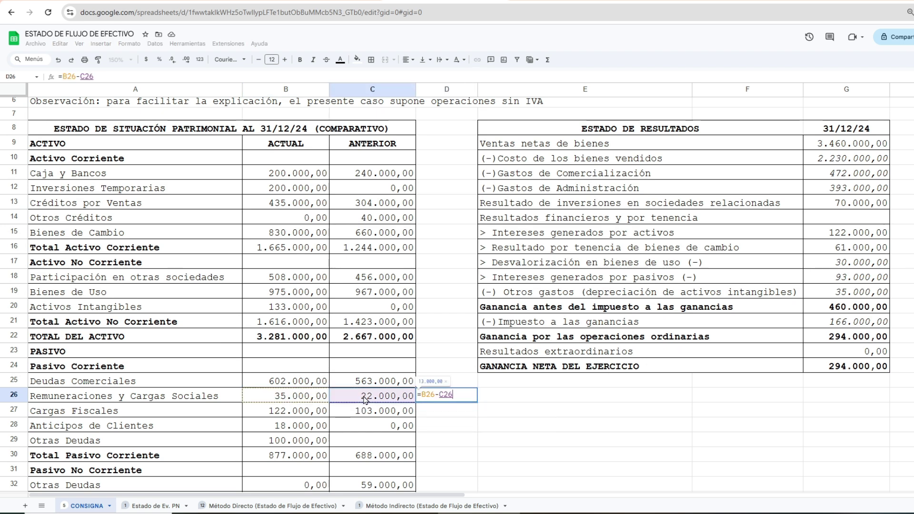
key(Return)
click(428, 506)
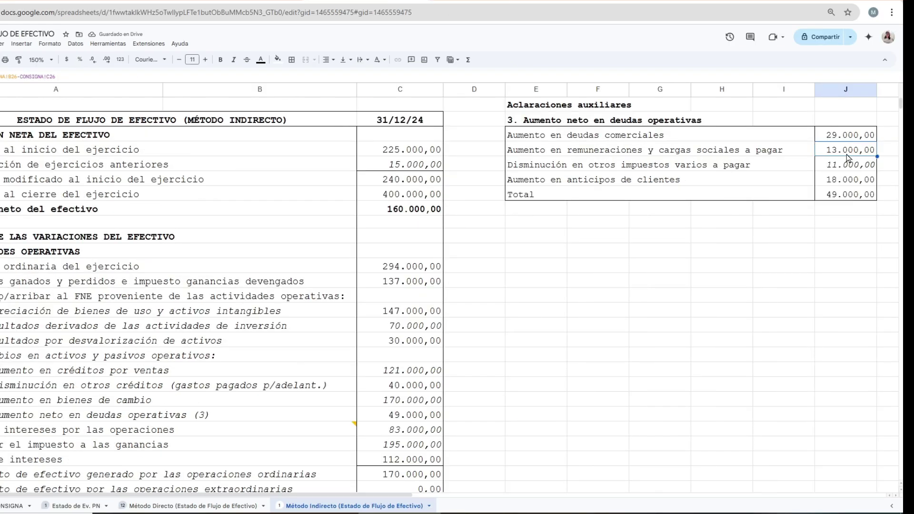
Trace Disminución en otros impuestos varios a pagar in J5 to cells B101 and C101 in note 10, Cargas Fiscales, of CONSIGNA
click(536, 170)
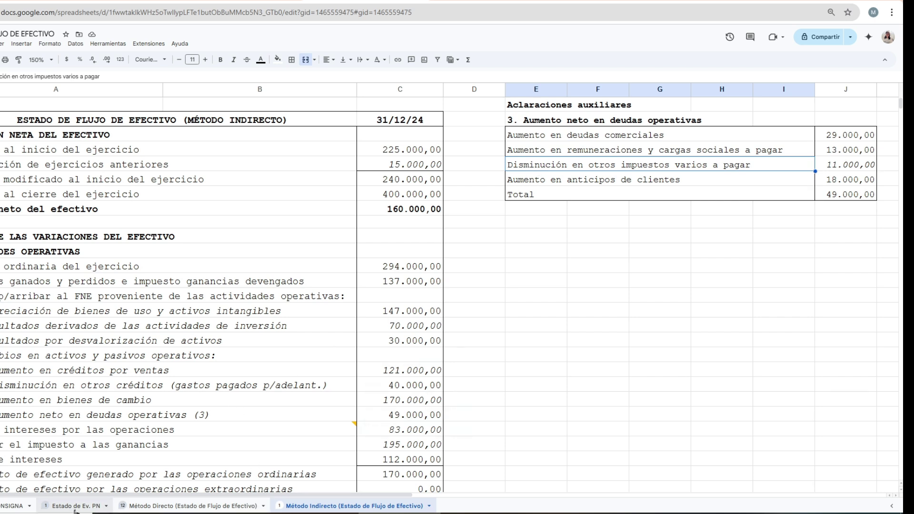
click(23, 510)
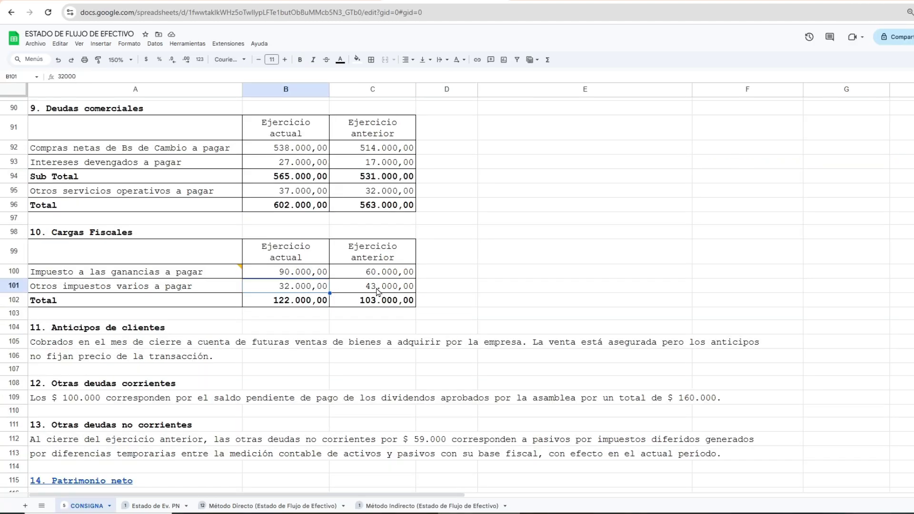
click(404, 288)
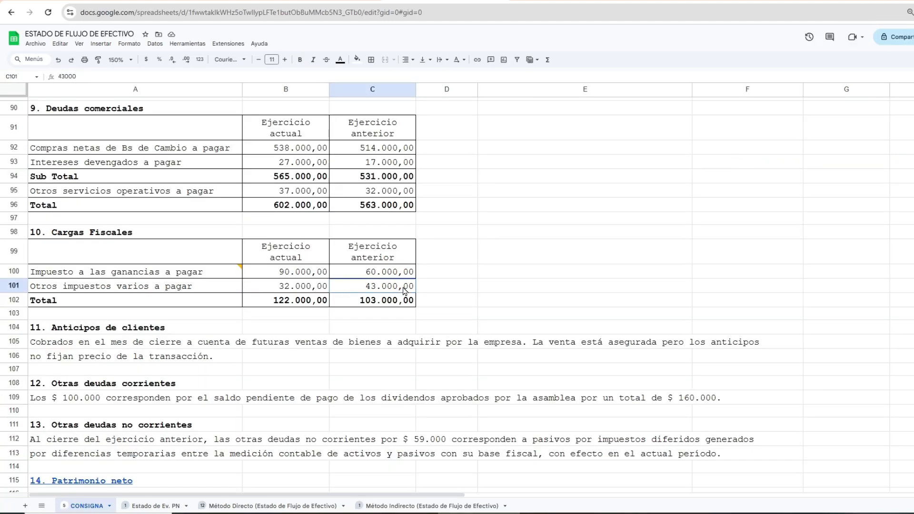
click(264, 291)
click(377, 290)
click(416, 506)
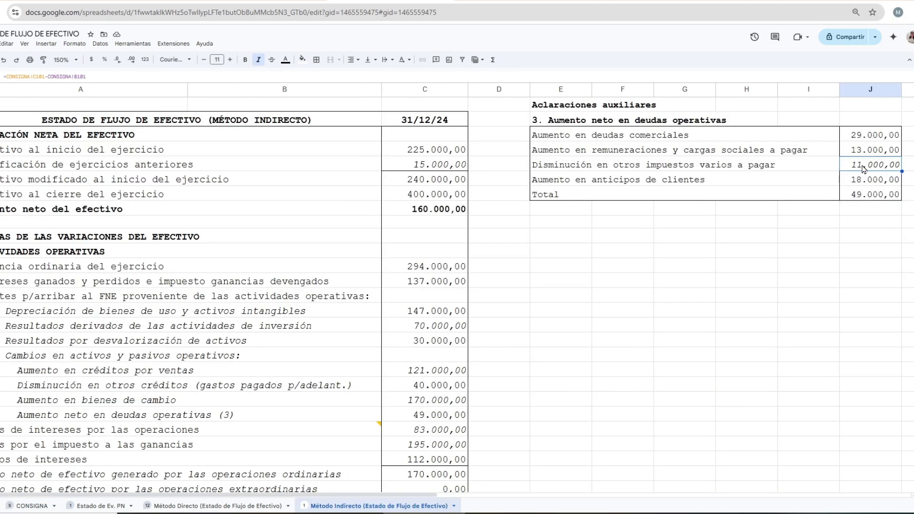
Inspect the J6 formula for Aumento en anticipos de clientes, and trace the table 3 total in J7 to C22
click(568, 181)
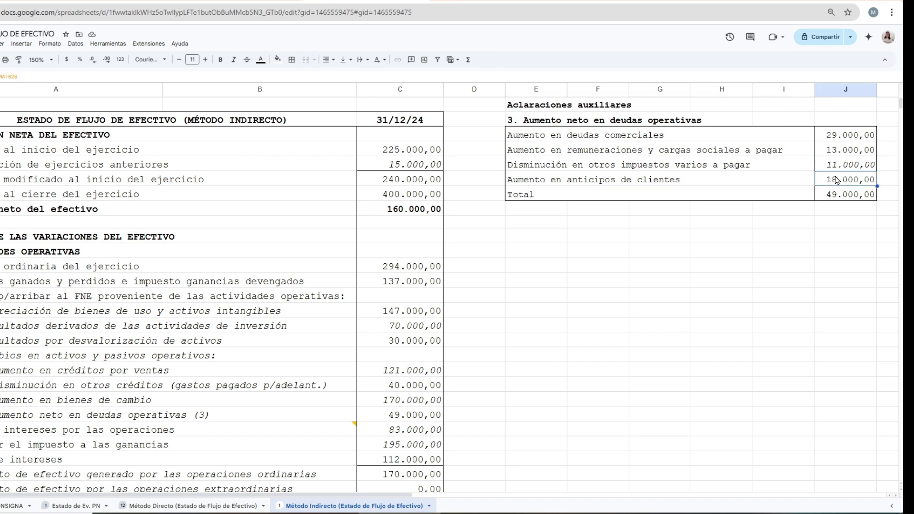
click(828, 186)
click(829, 200)
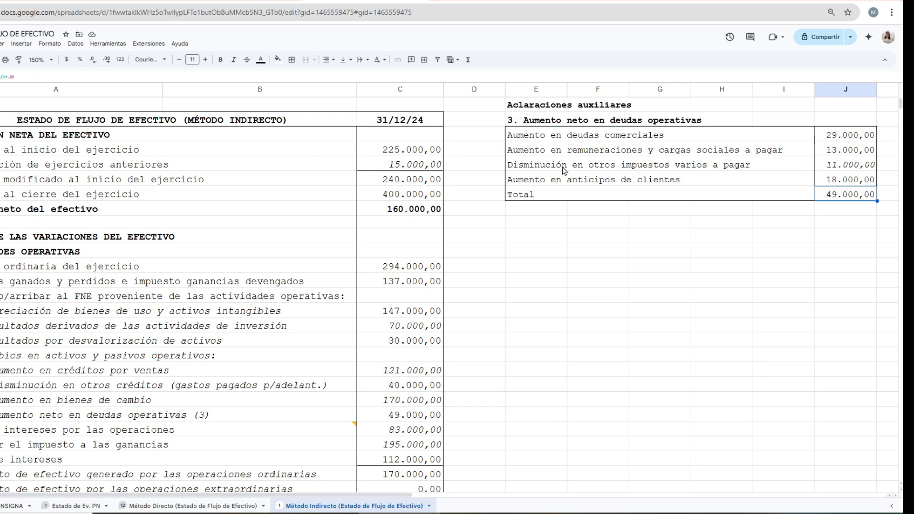
click(831, 167)
click(835, 194)
click(381, 415)
Read the comment on Pagos de intereses por las operaciones in row 23, and inspect the C23 formula
scroll(238, 381, down, 3)
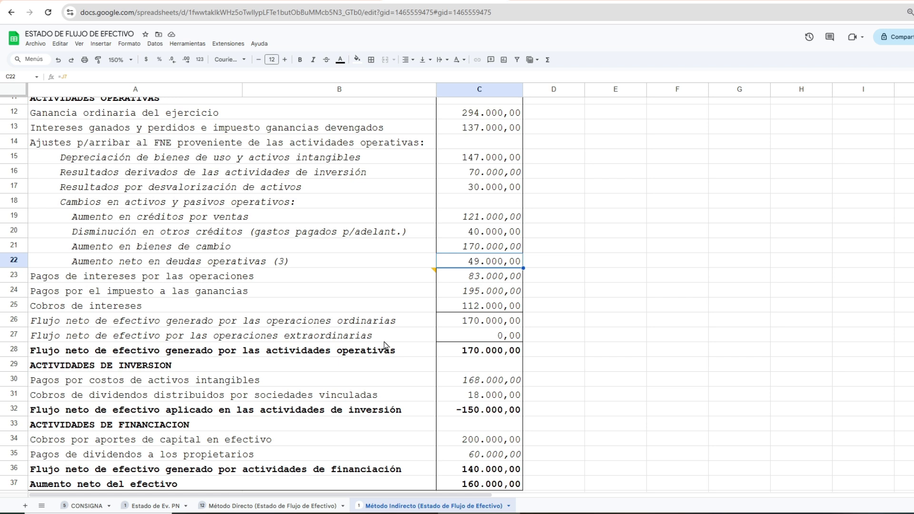
click(428, 282)
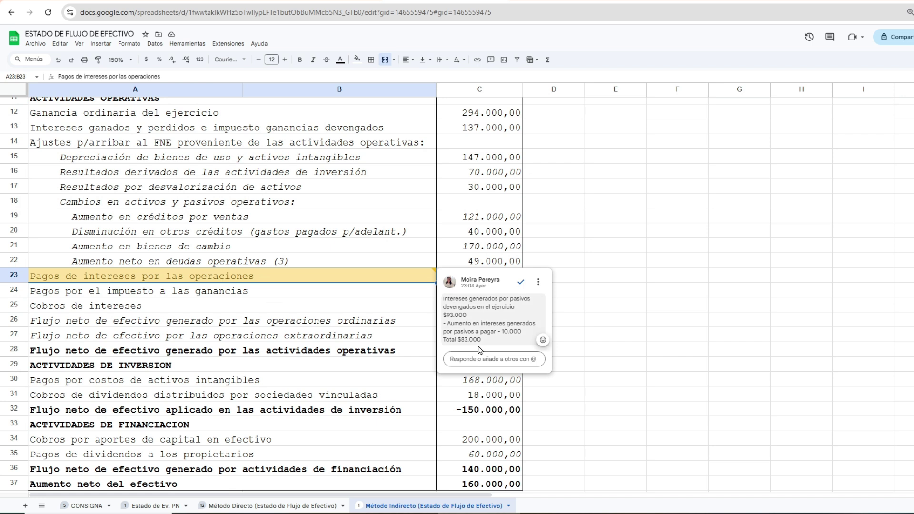
click(614, 338)
click(496, 280)
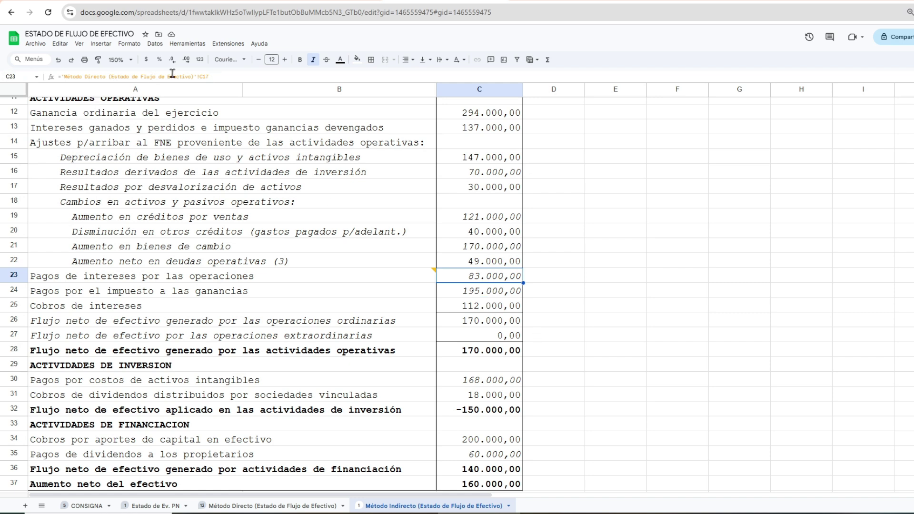
Trace the C24 formula for Pagos por el impuesto a las ganancias to C18 of Método Directo
click(281, 296)
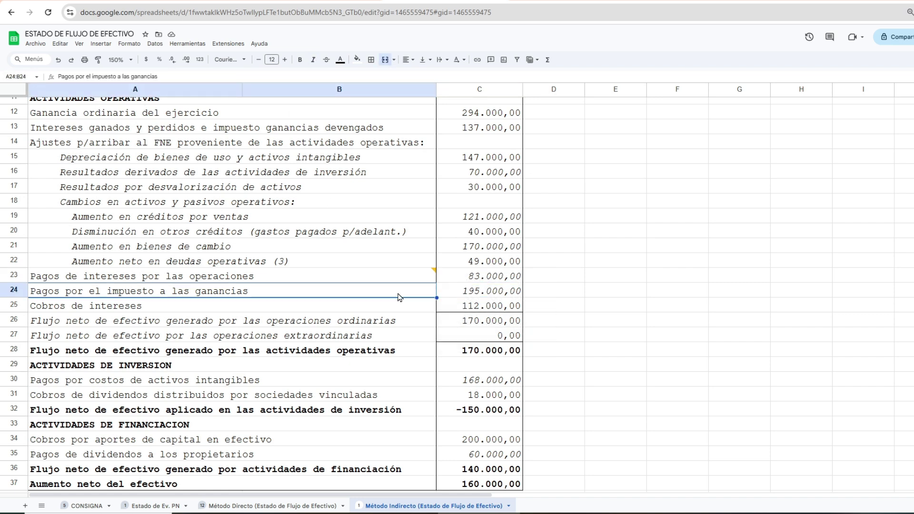
click(481, 296)
click(97, 296)
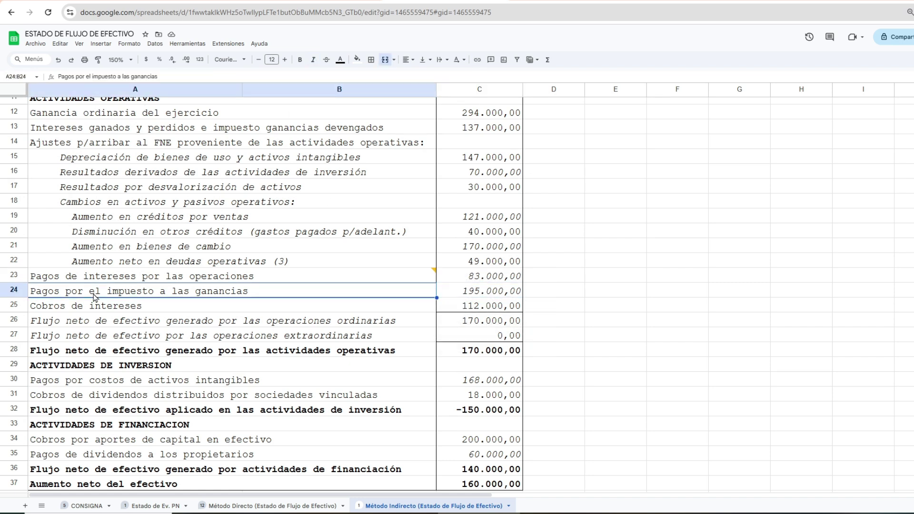
click(475, 296)
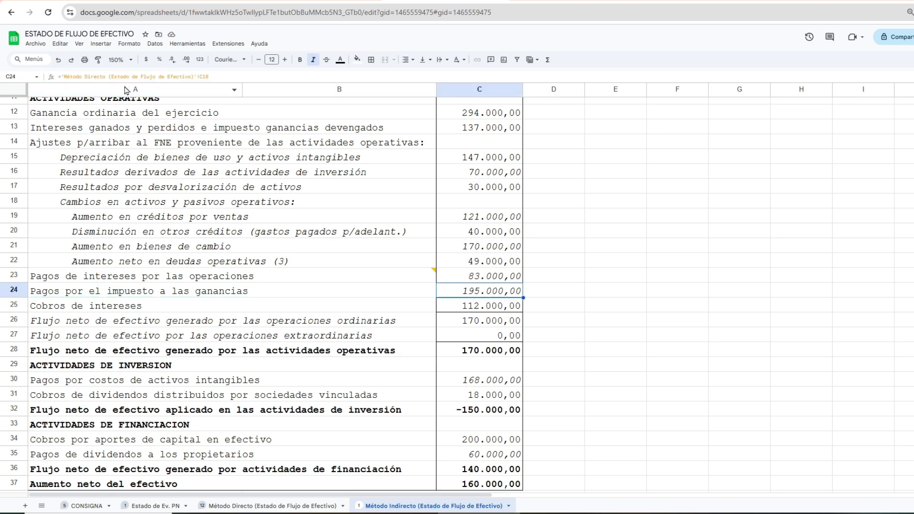
click(303, 508)
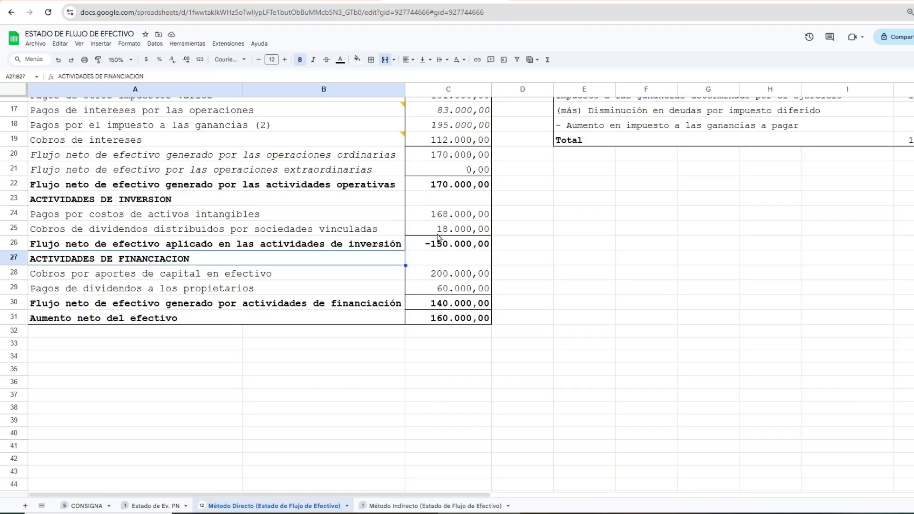
click(434, 130)
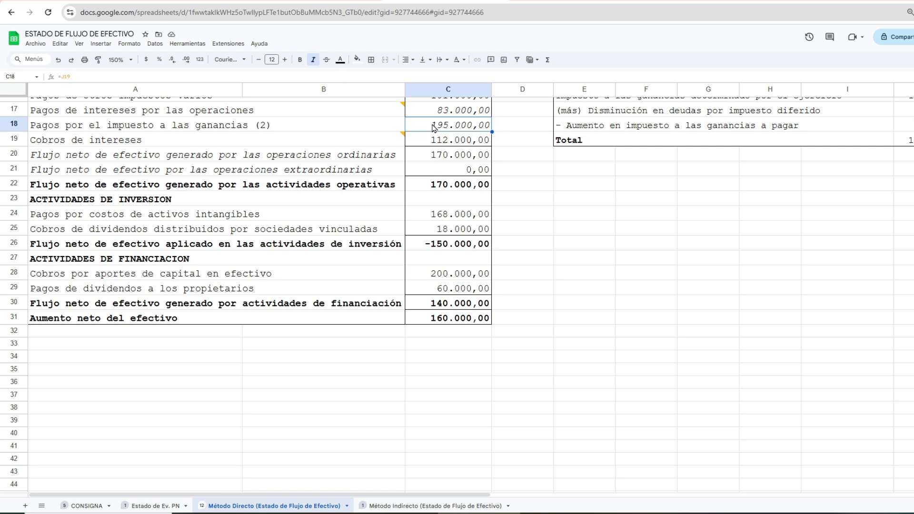
click(391, 506)
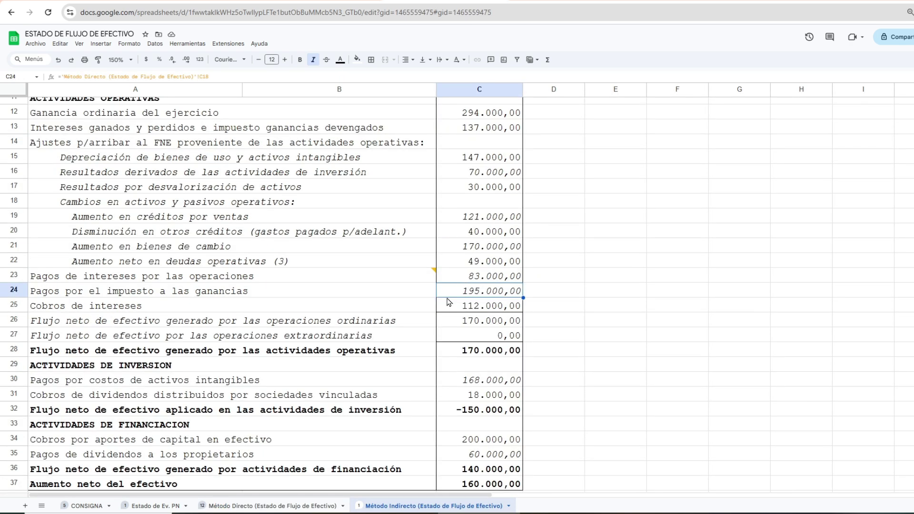
Trace the C25 formula for Cobros de intereses to C19 of Método Directo
click(284, 310)
click(485, 308)
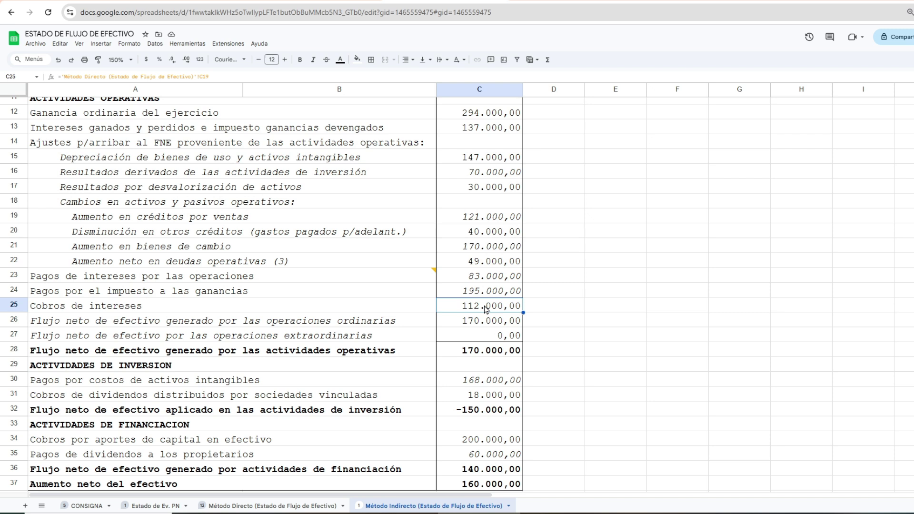
click(281, 506)
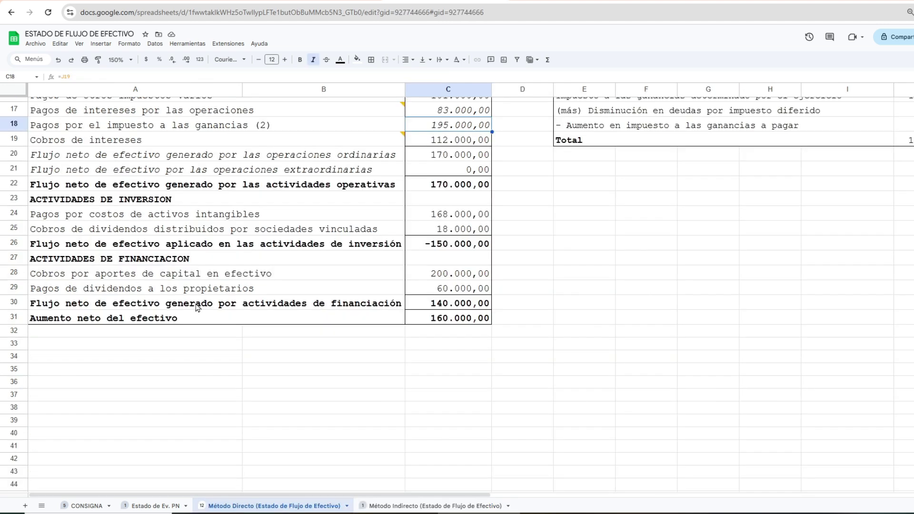
click(443, 143)
click(396, 507)
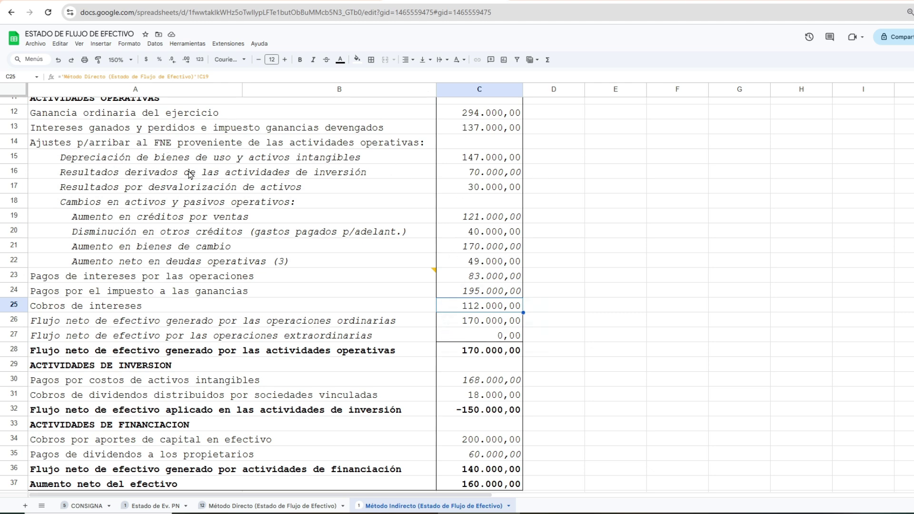
Compare Flujo neto de efectivo generado por las actividades operativas in C22 of Método Directo with C28 of Método Indirecto
key(ctrl+shift+Page_Up)
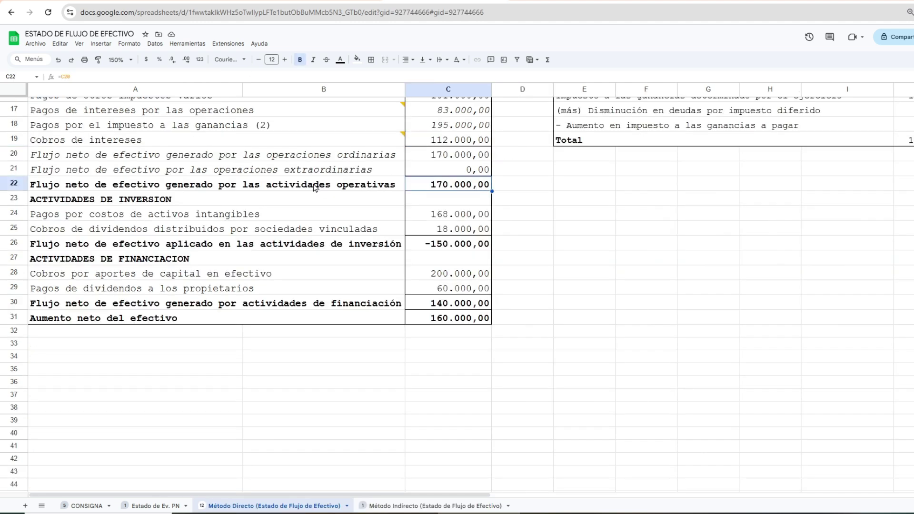
key(Left)
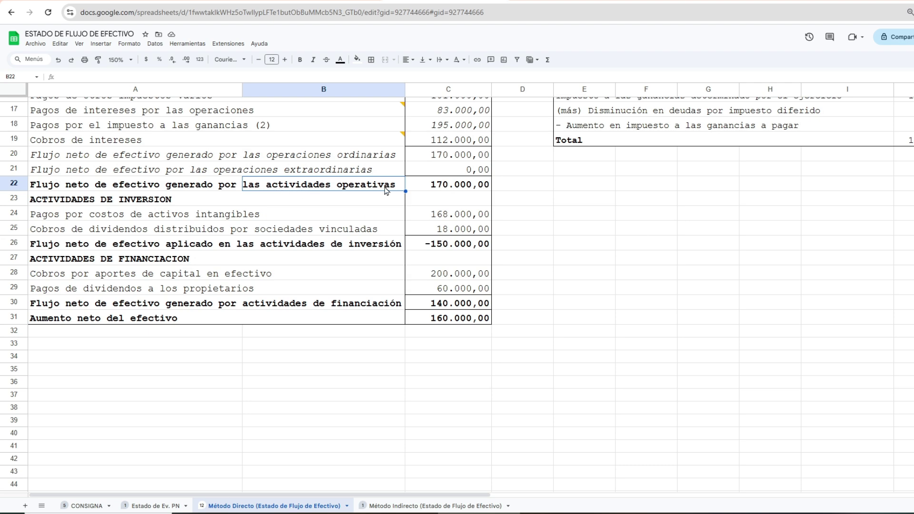
click(414, 184)
scroll(363, 296, up, 4)
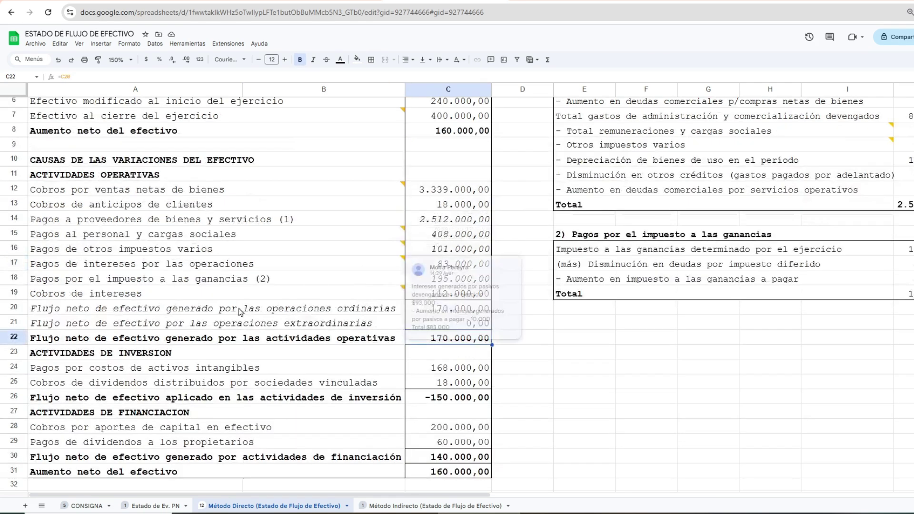
mouse_move(74, 235)
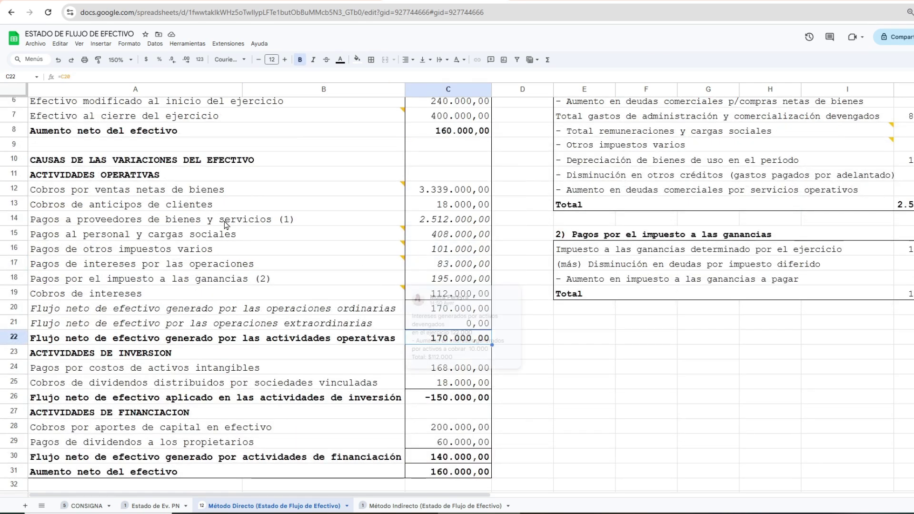
key(ctrl+shift+Page_Down)
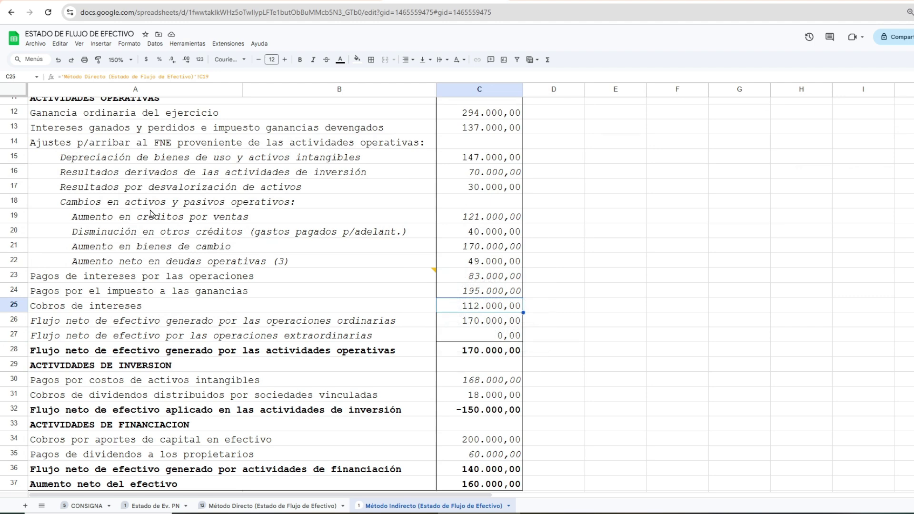
click(464, 355)
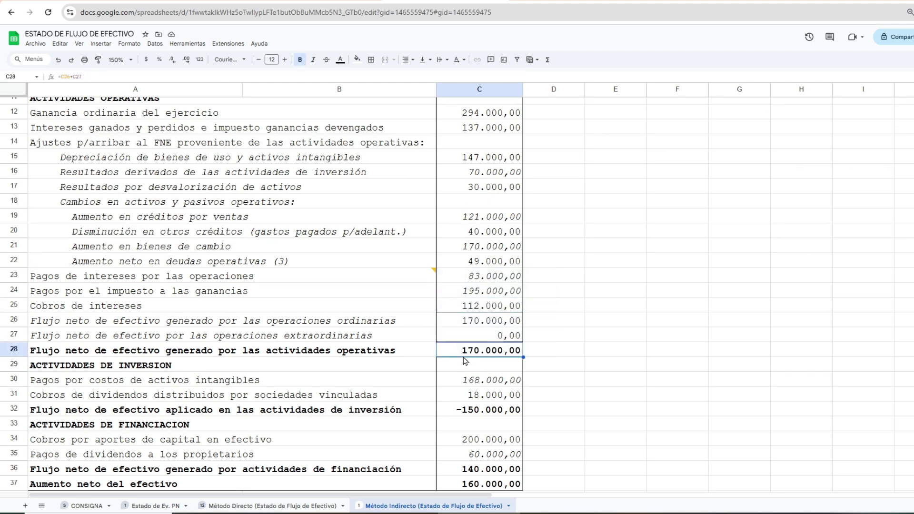
Review the investing and financing sections of Método Indirecto, and compare Aumento neto del efectivo in C37 with C8
scroll(180, 396, down, 2)
click(125, 292)
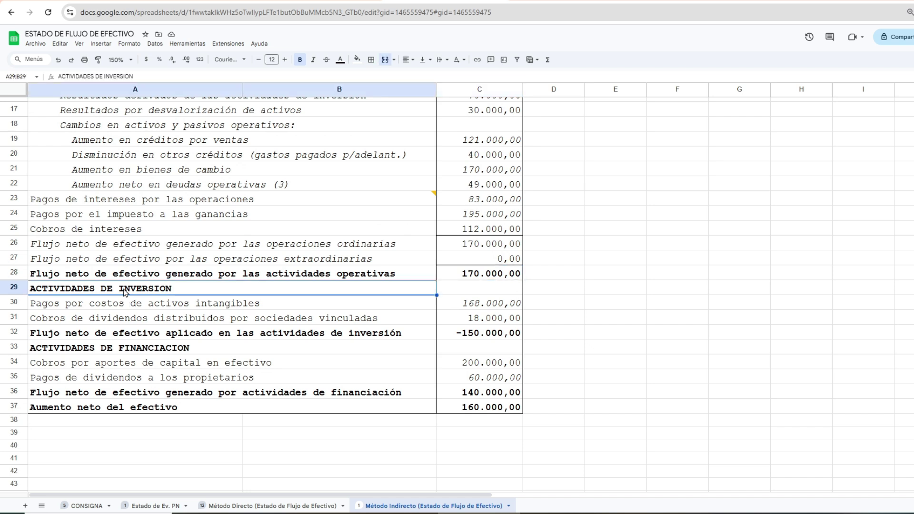
click(139, 350)
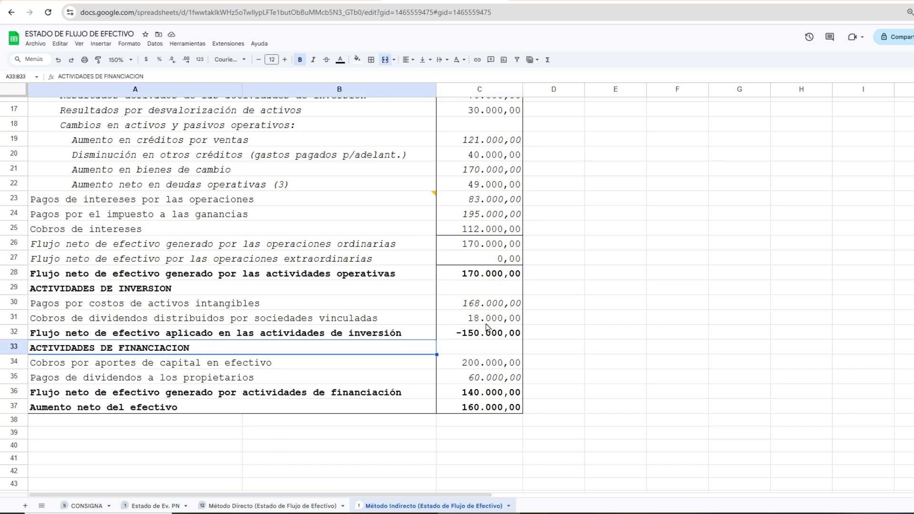
click(490, 395)
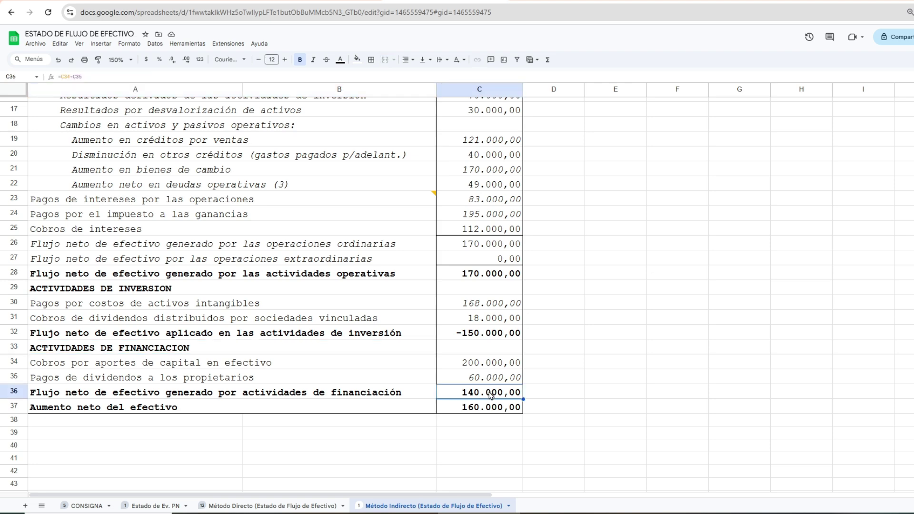
click(485, 405)
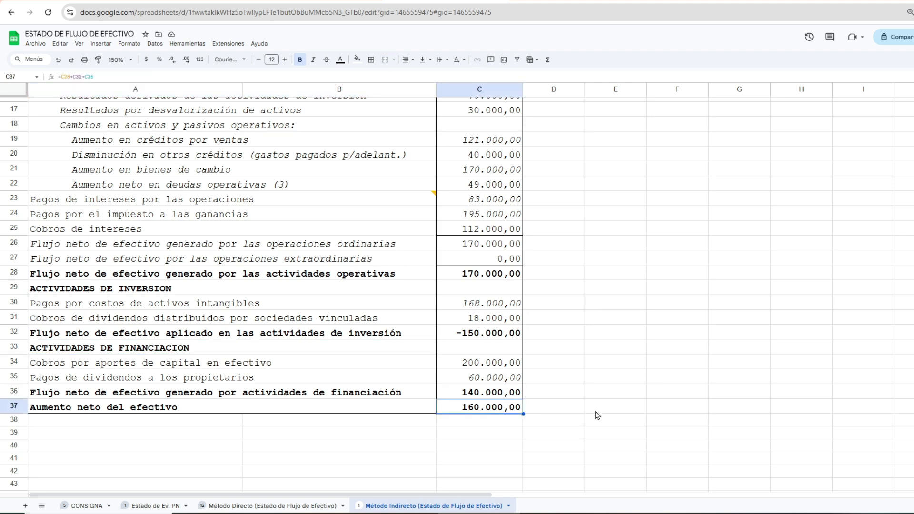
scroll(610, 359, up, 5)
click(493, 212)
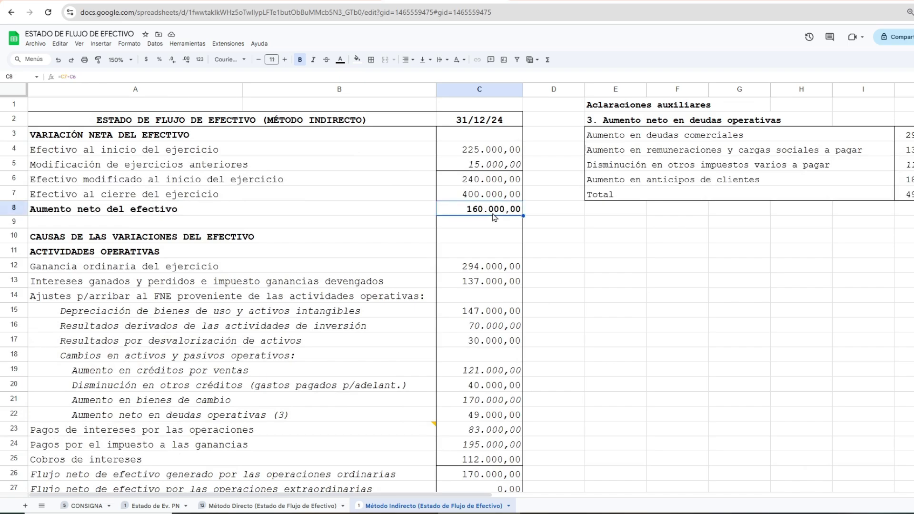